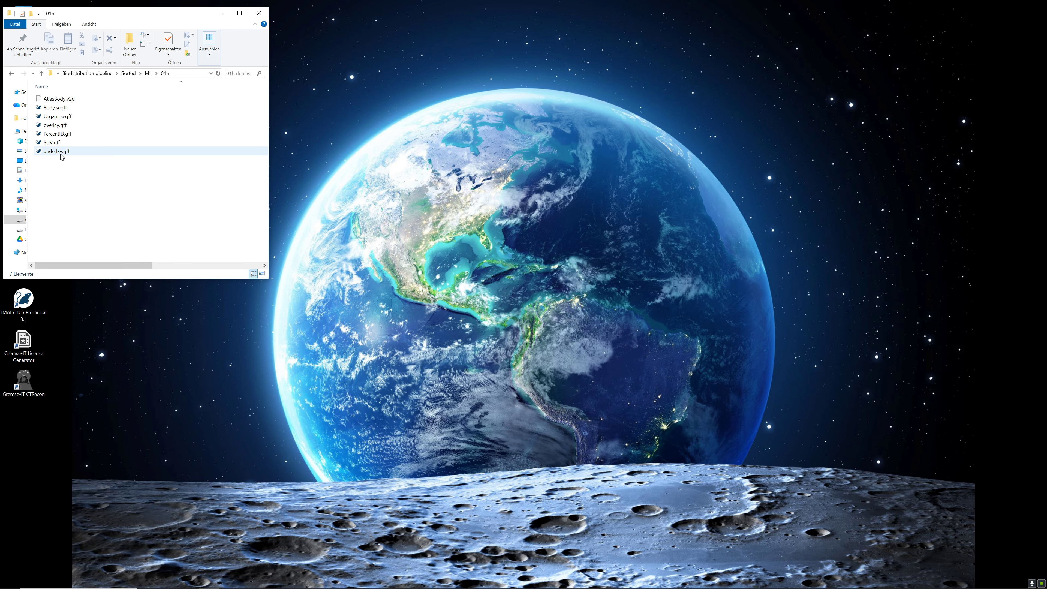
Load underlay.gff from the M1/01h folder together with its Body.segff segmentation.
left_click(52, 153)
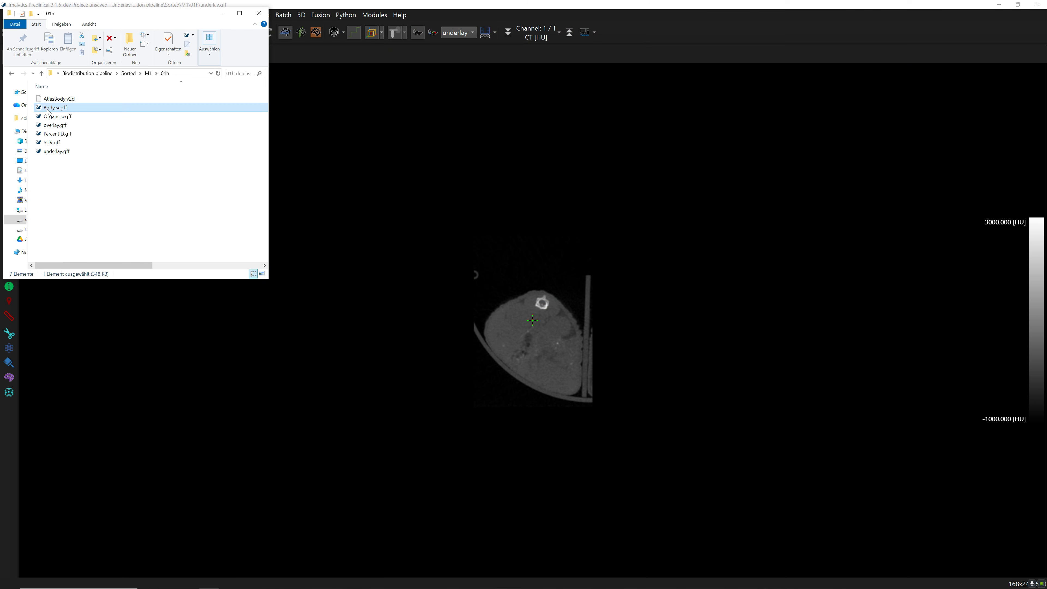
left_click_drag(59, 111, 367, 169)
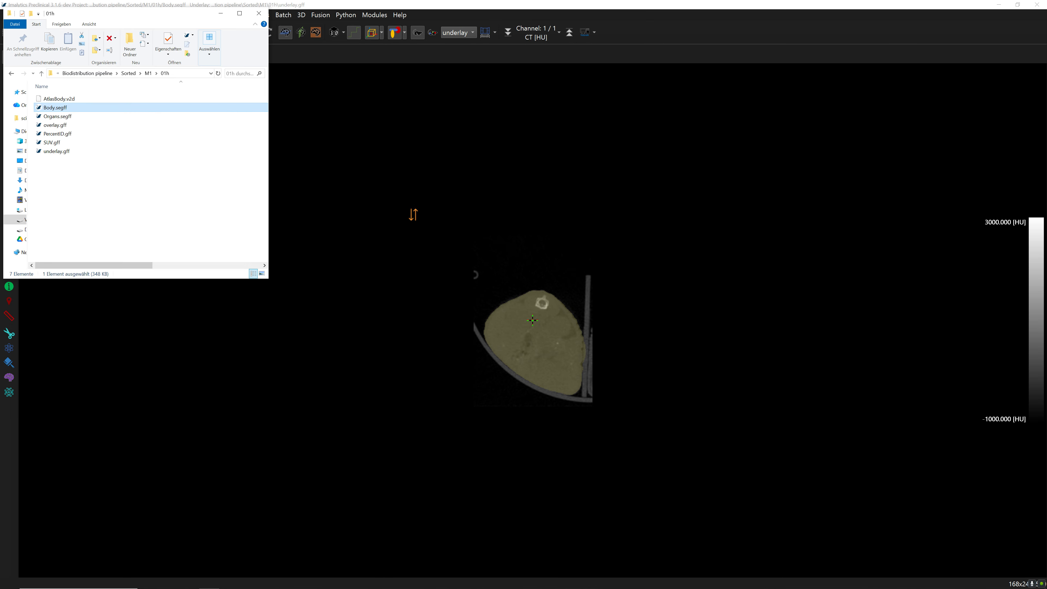
Load PercentID.gff as the overlay image and make the overlay the selected layer.
left_click(68, 135)
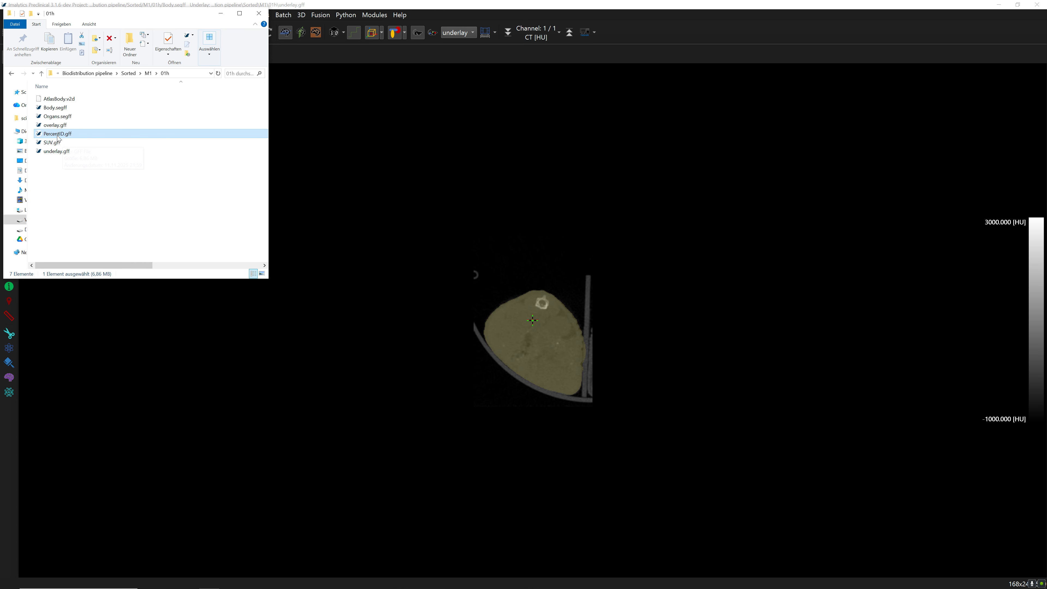
left_click_drag(58, 136, 465, 201)
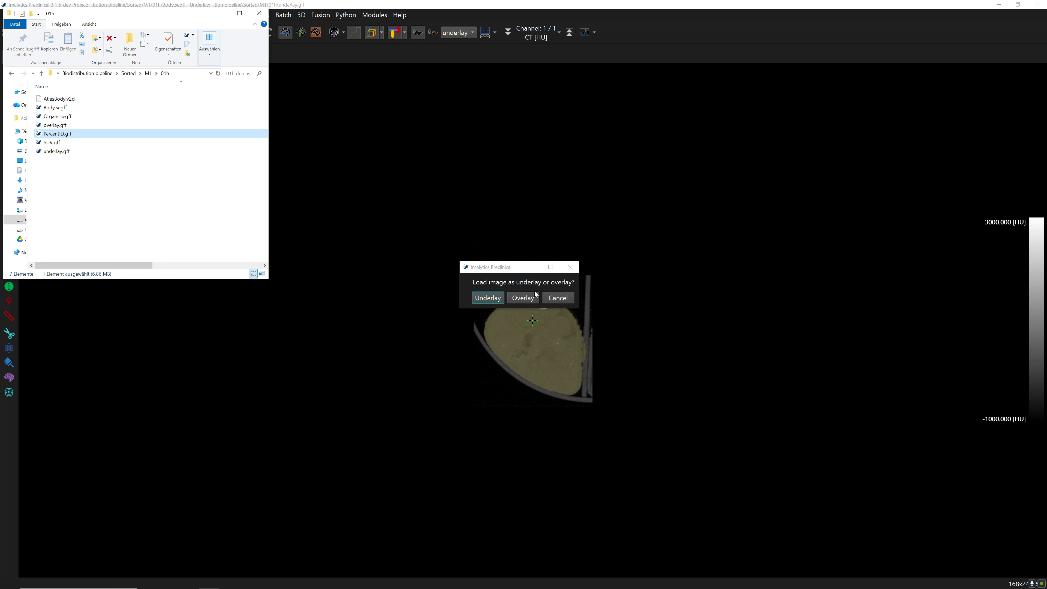
left_click(530, 298)
left_click(457, 33)
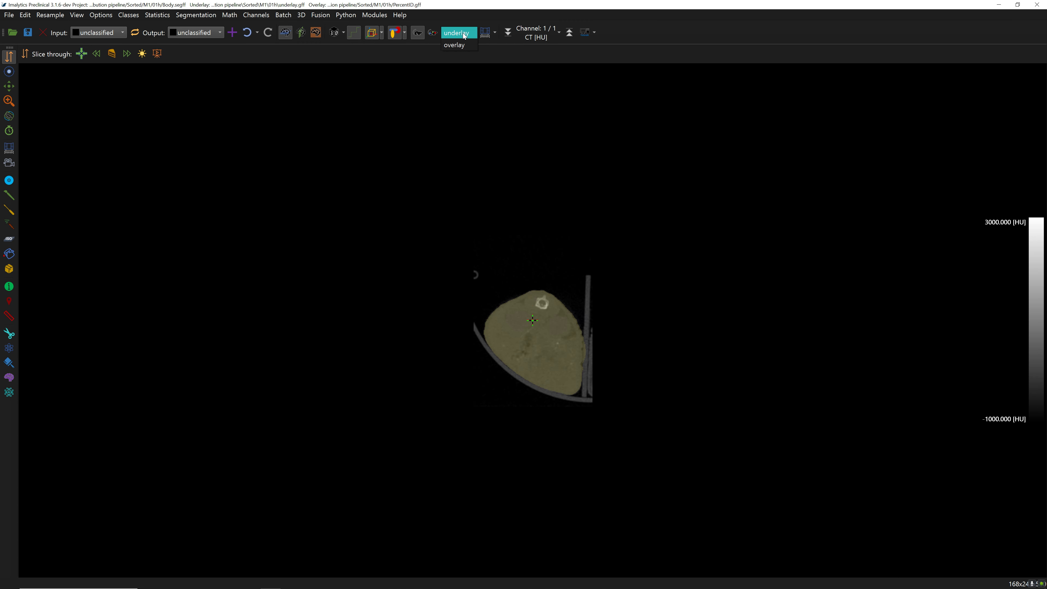
left_click(461, 48)
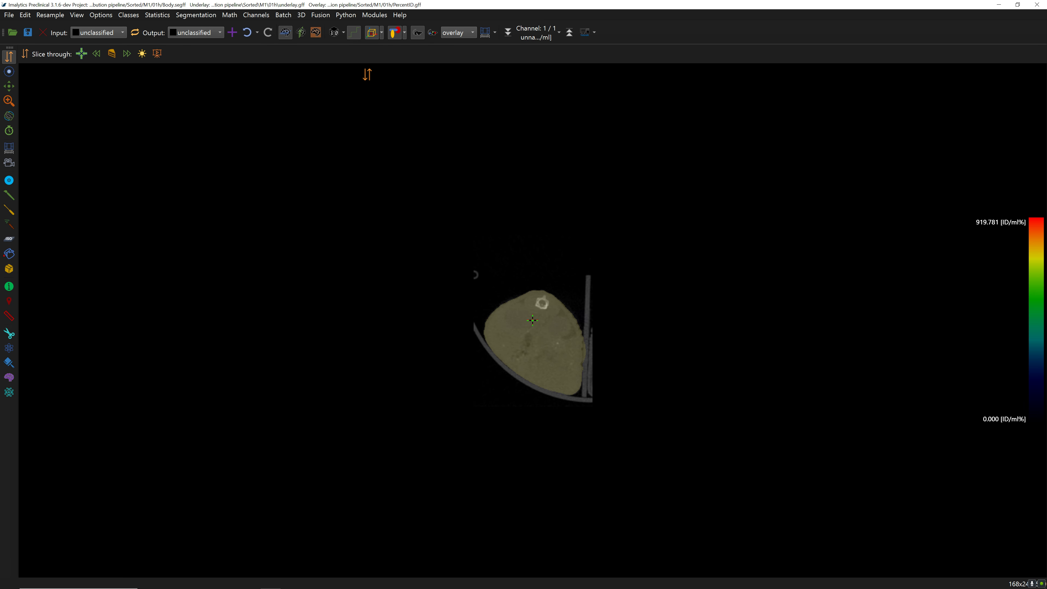
Update the batch settings from the loaded Body.segff and PercentID.gff files, with the nested batch option activated.
left_click(290, 17)
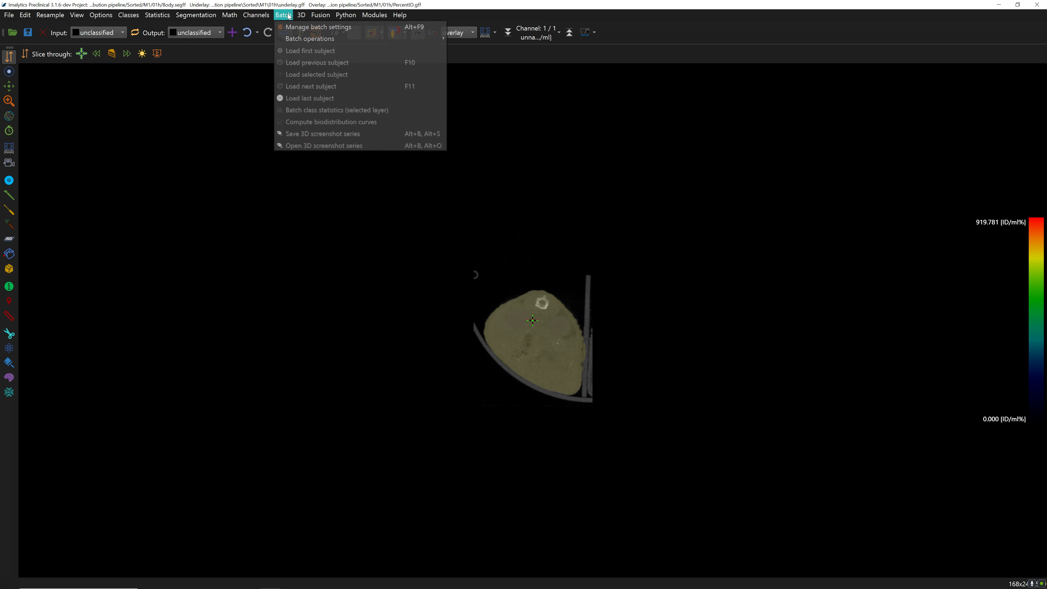
left_click(294, 27)
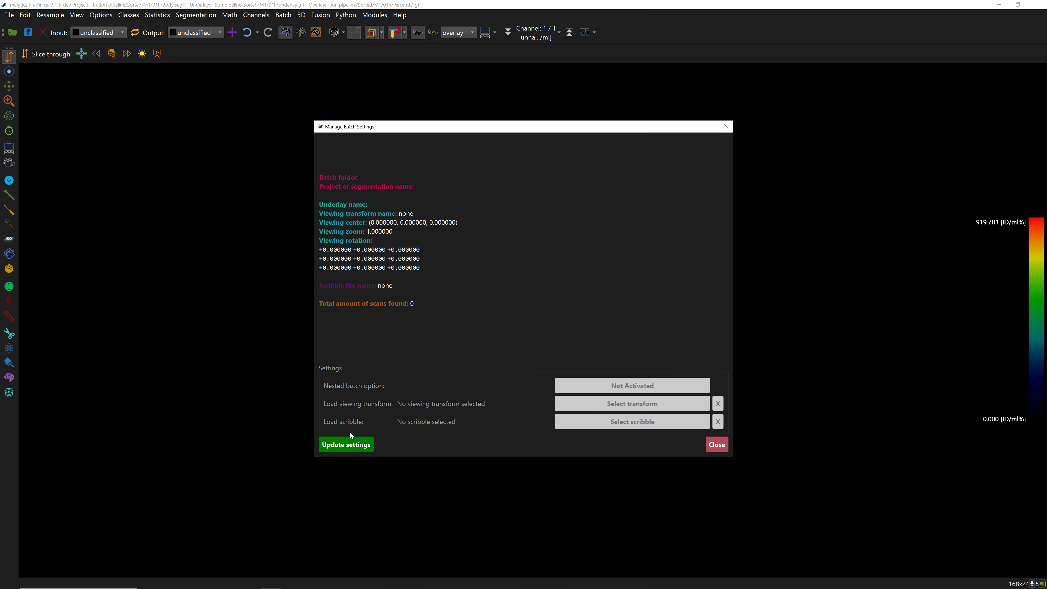
left_click(359, 445)
left_click(587, 386)
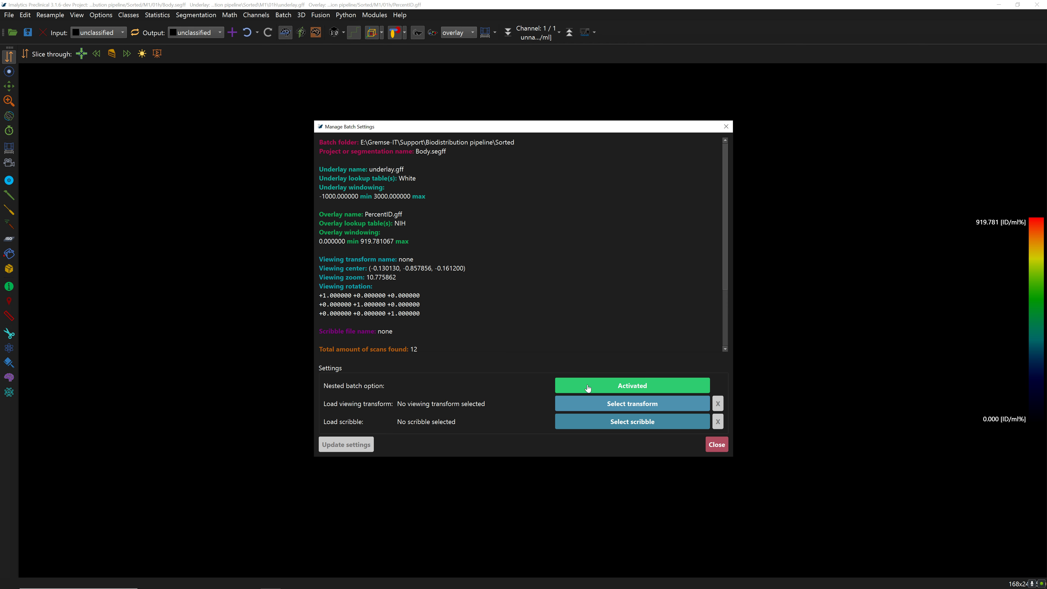
left_click(717, 451)
Compute the biodistribution curves for the body segmentation with the target file name "Batch statistics Body %ID.xlsx".
left_click(288, 17)
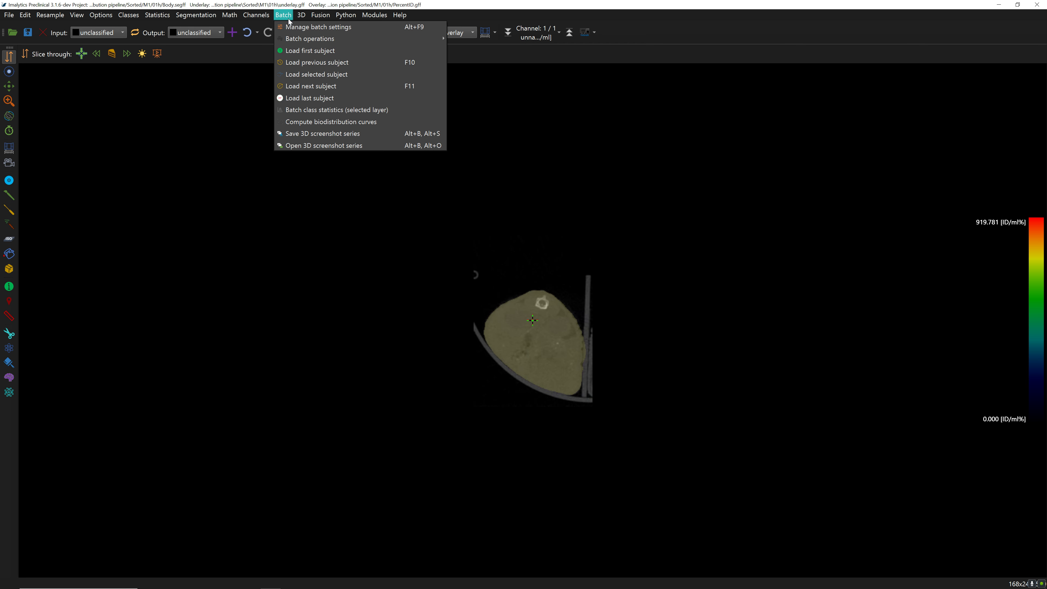
left_click(345, 122)
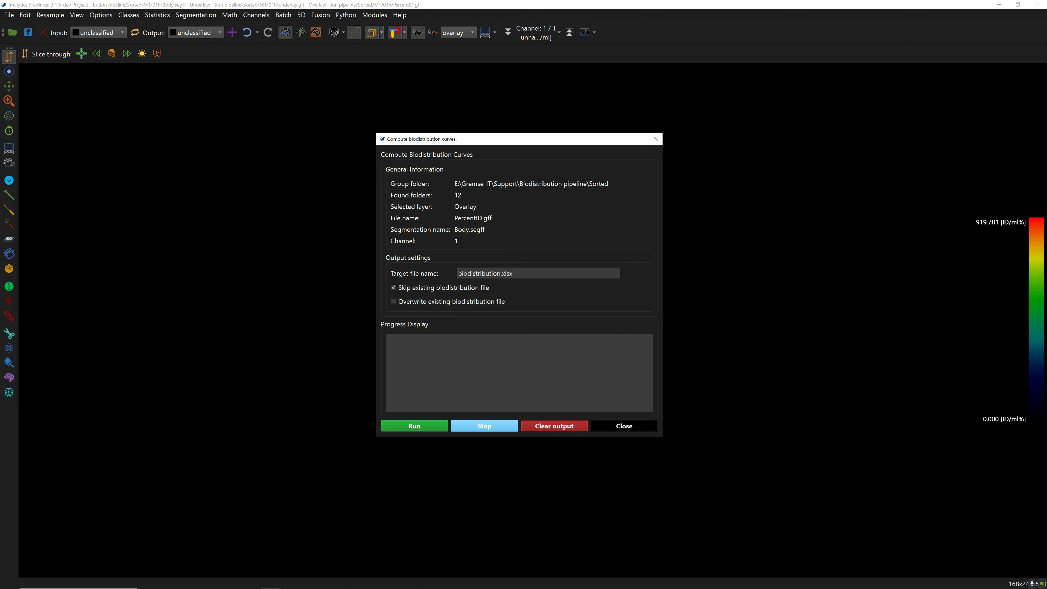
left_click_drag(500, 273, 456, 273)
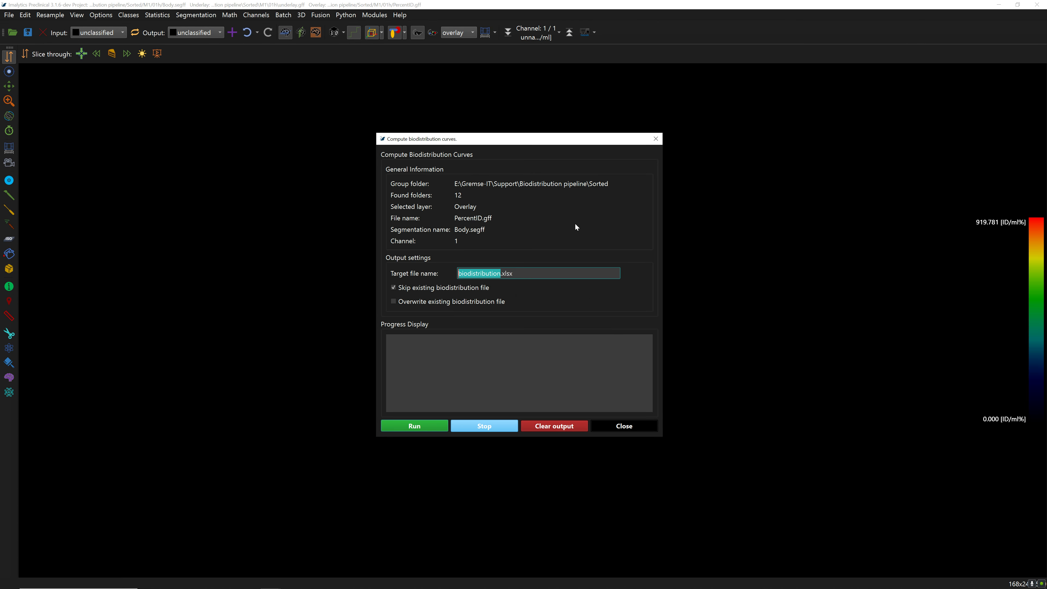
type("Batch statistics Body %ID")
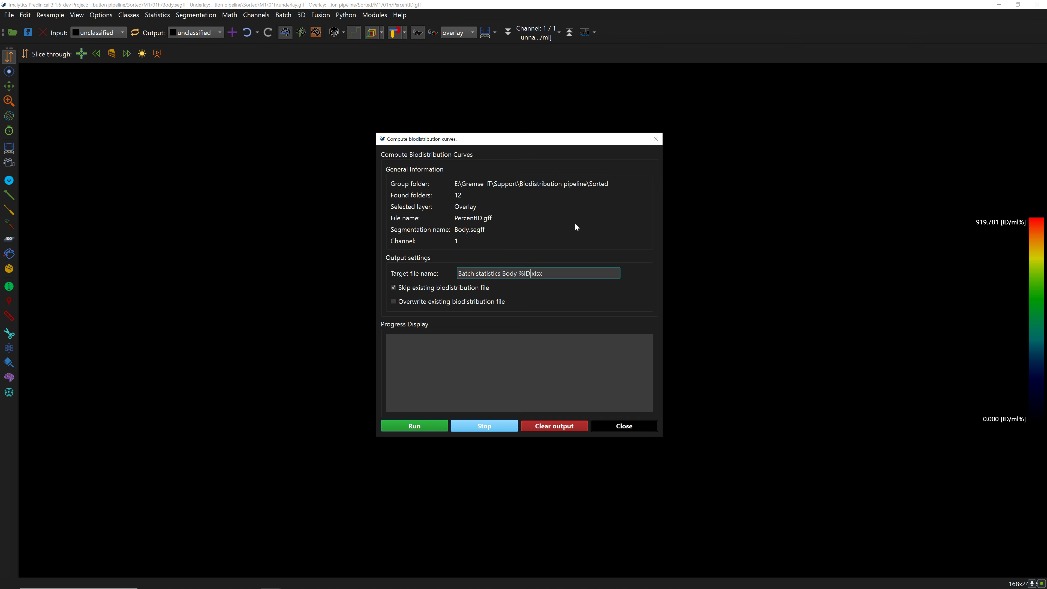
left_click(414, 426)
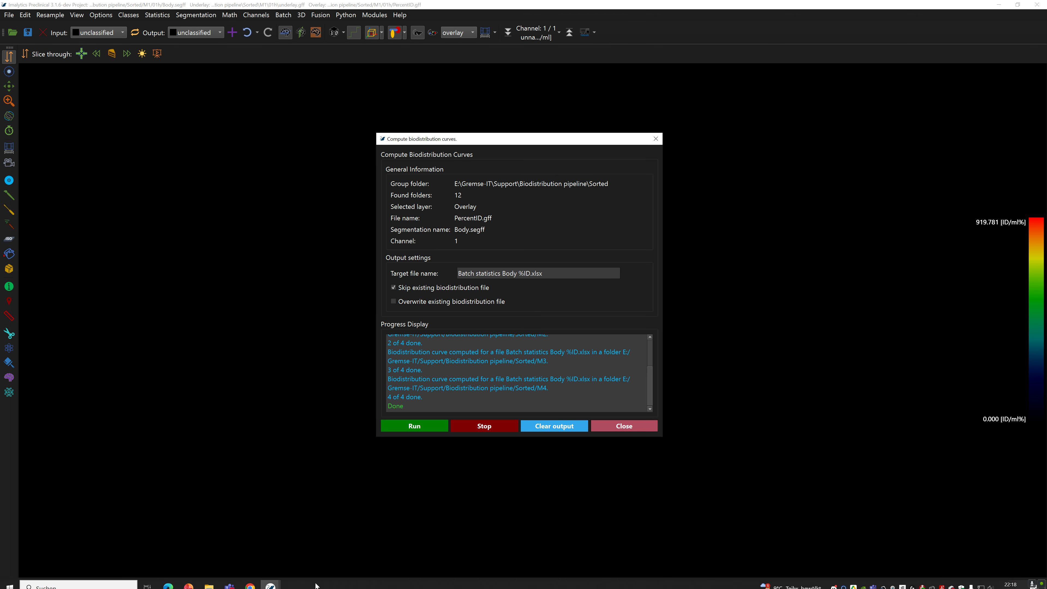
Switch to File Explorer and check the M1 to M4 folders for the Batch statistics Body %ID.xlsx file.
left_click(209, 581)
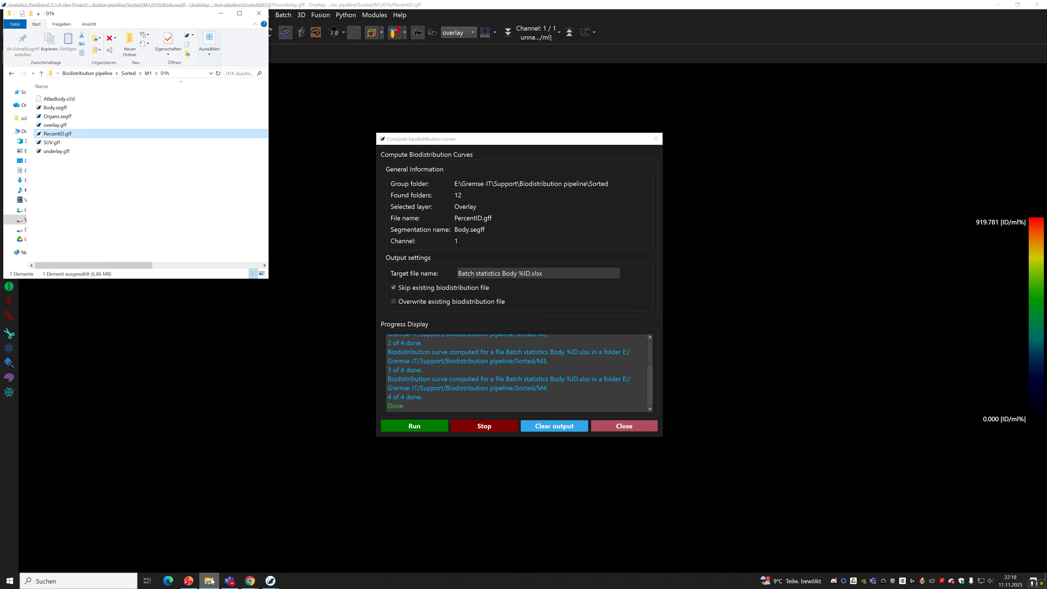
left_click(11, 74)
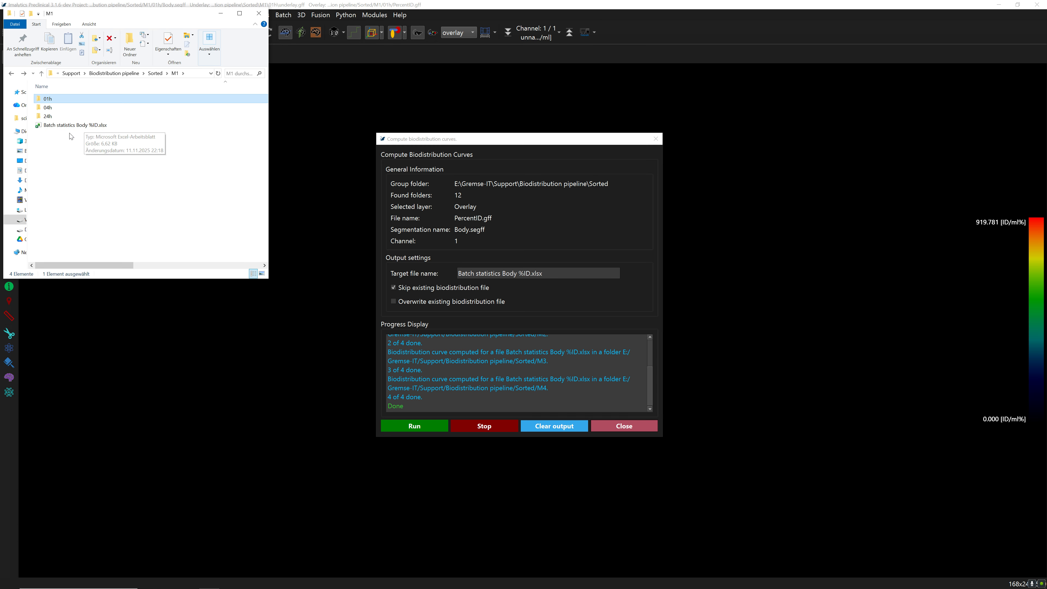
left_click(11, 74)
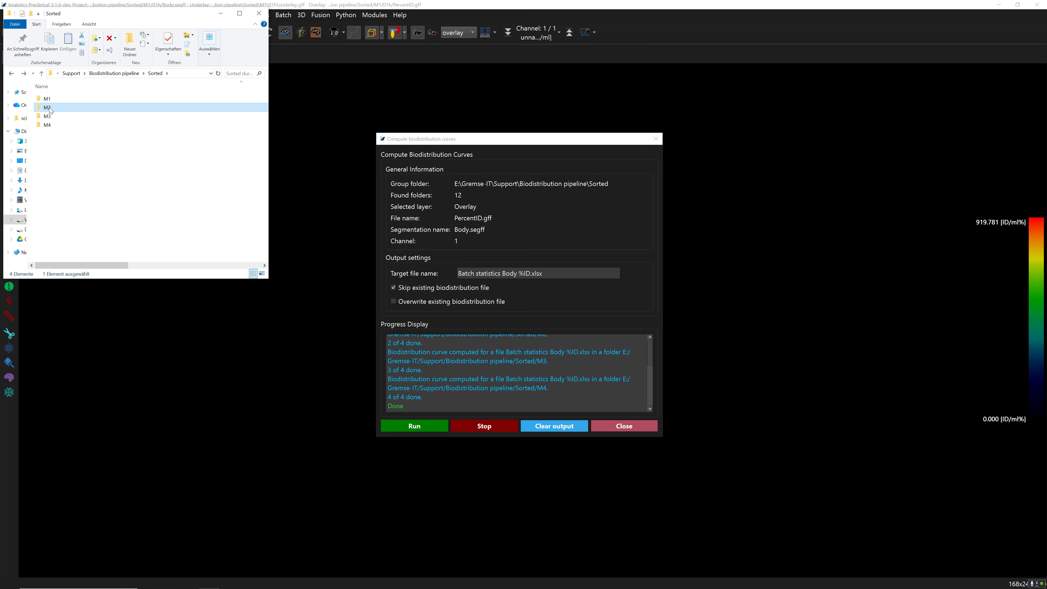
left_click(48, 108)
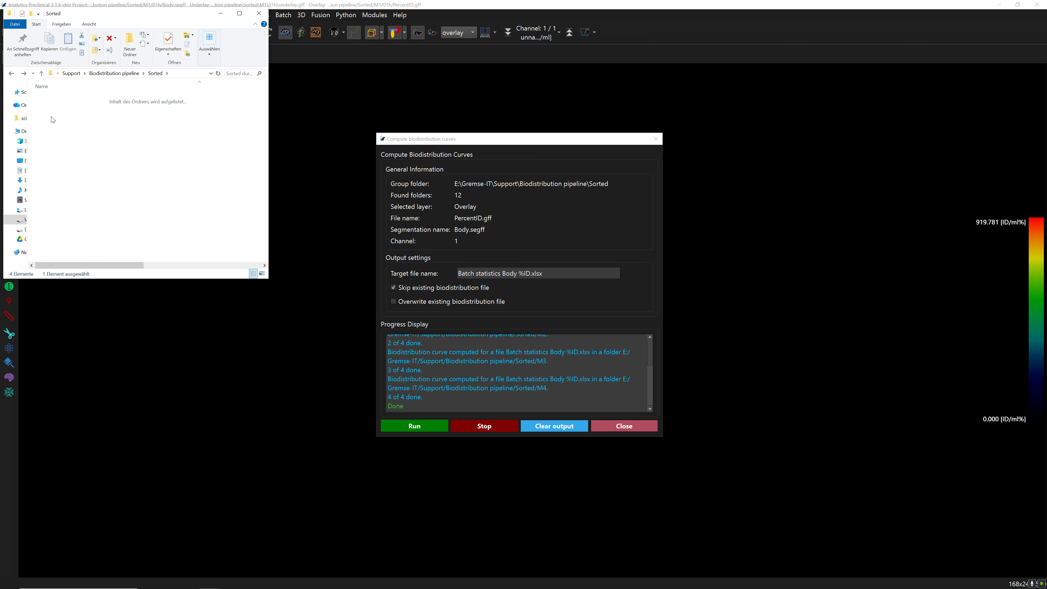
left_click(45, 117)
left_click(47, 125)
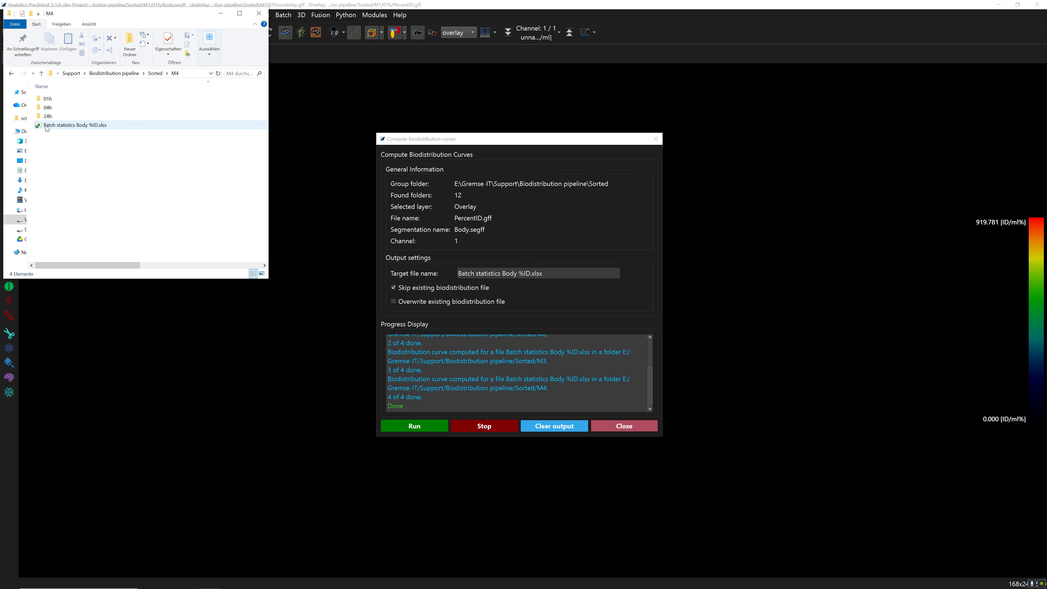
double_click(47, 125)
Open Batch statistics Body %ID.xlsx from the M1 folder in Excel, widen the statistics columns to examine the values, and close it.
left_click(14, 74)
double_click(46, 100)
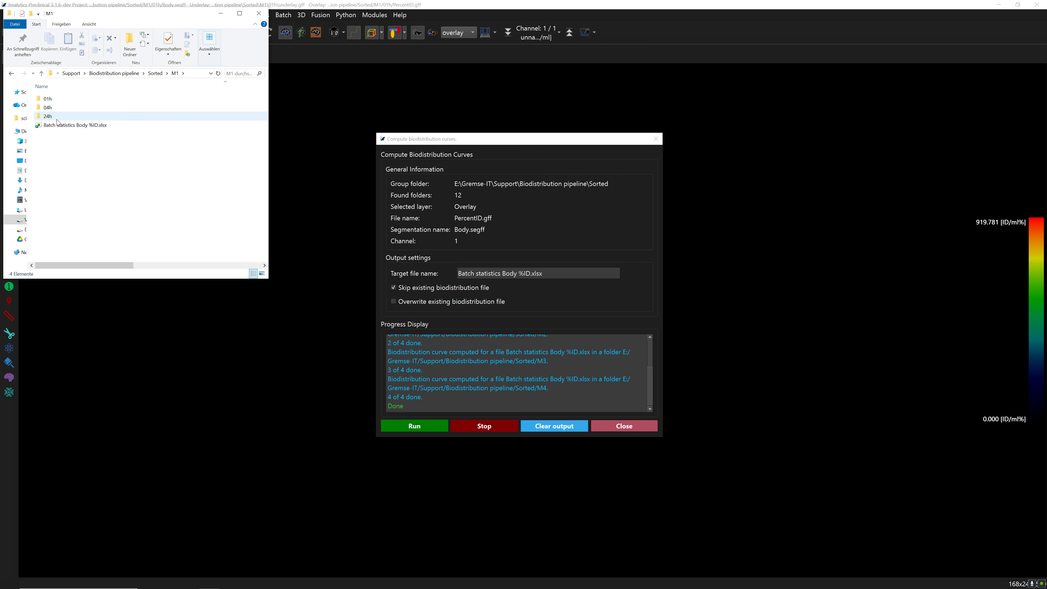
double_click(58, 124)
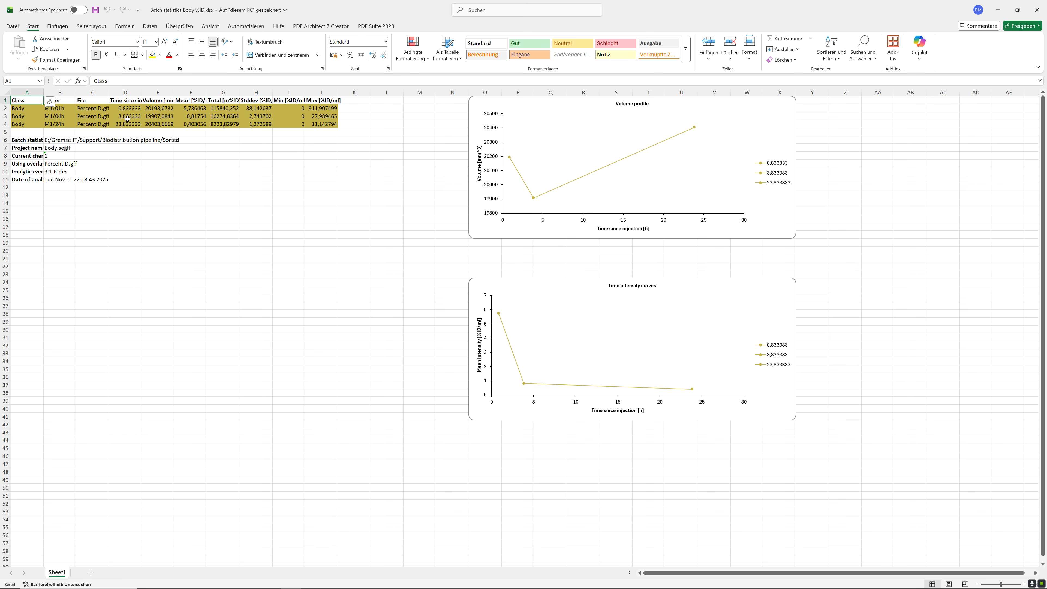
left_click_drag(176, 92, 272, 92)
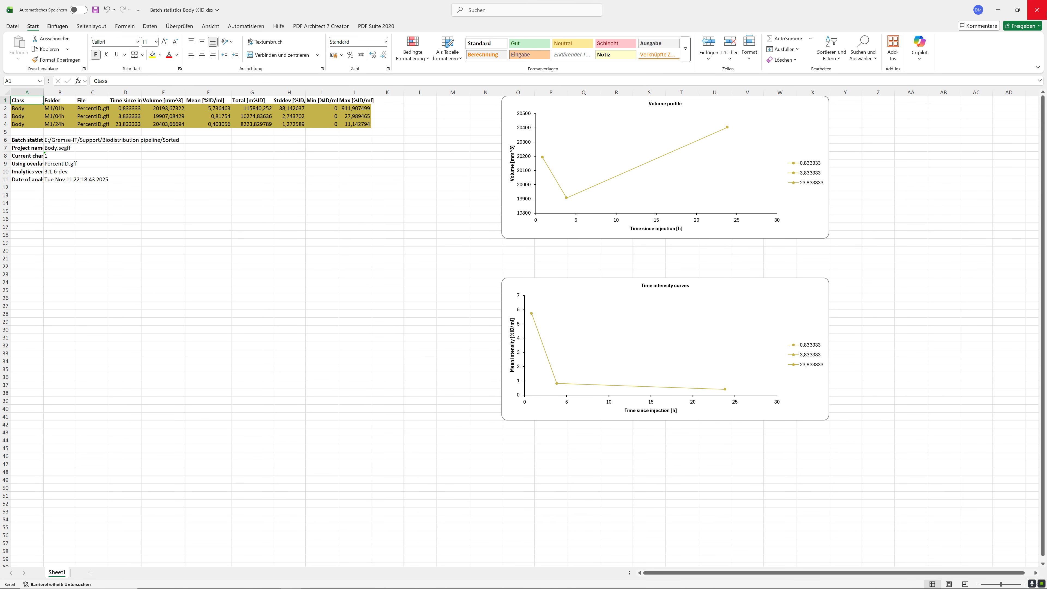
left_click(1038, 9)
left_click(544, 358)
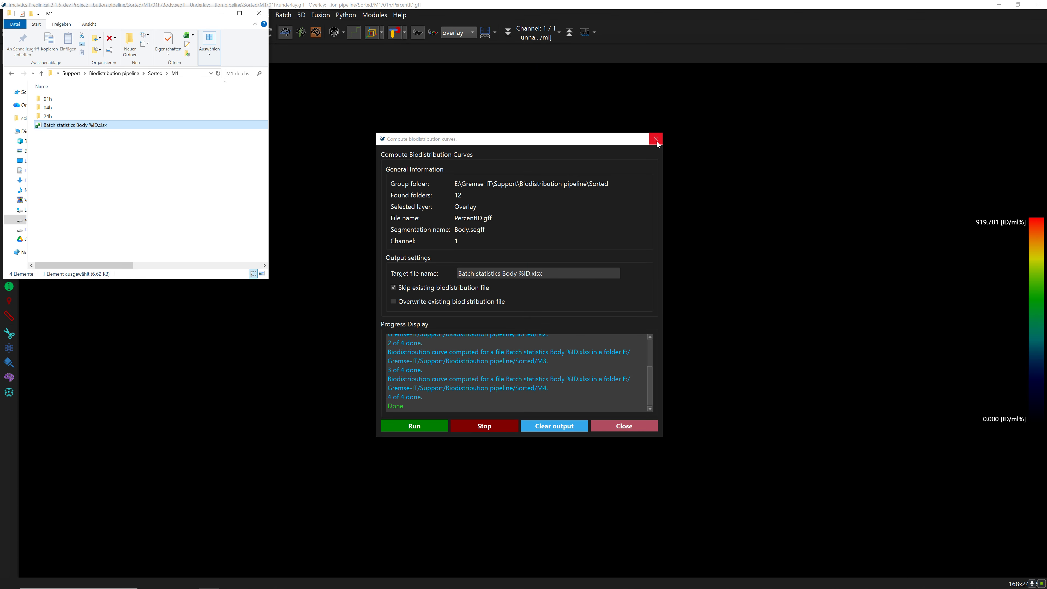
Close the biodistribution dialog and load Organs.segff from the M1/01h folder, replacing the existing segmentation.
left_click(655, 139)
double_click(48, 99)
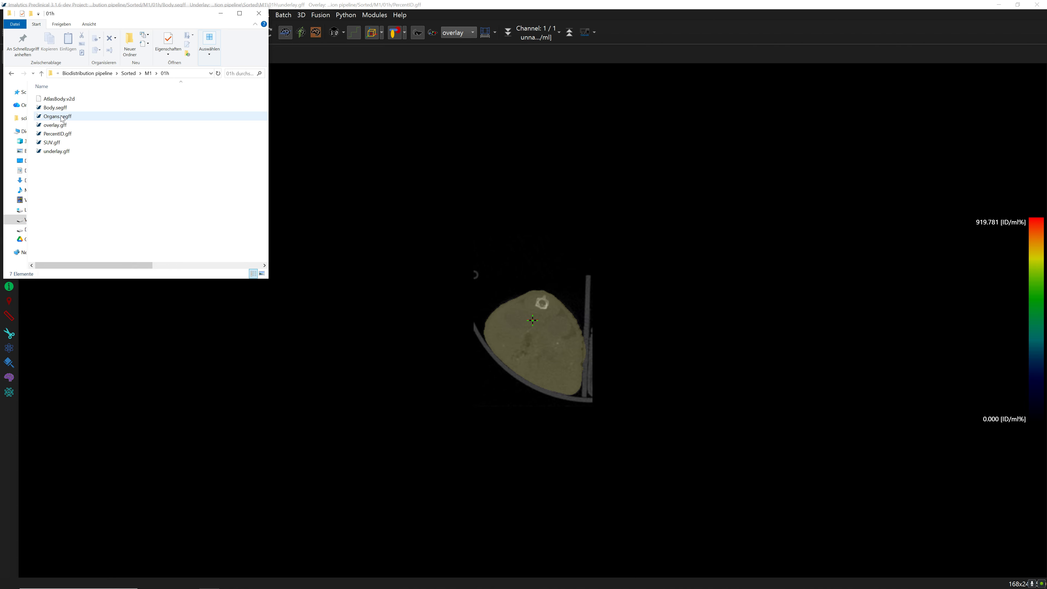
left_click_drag(62, 119, 446, 177)
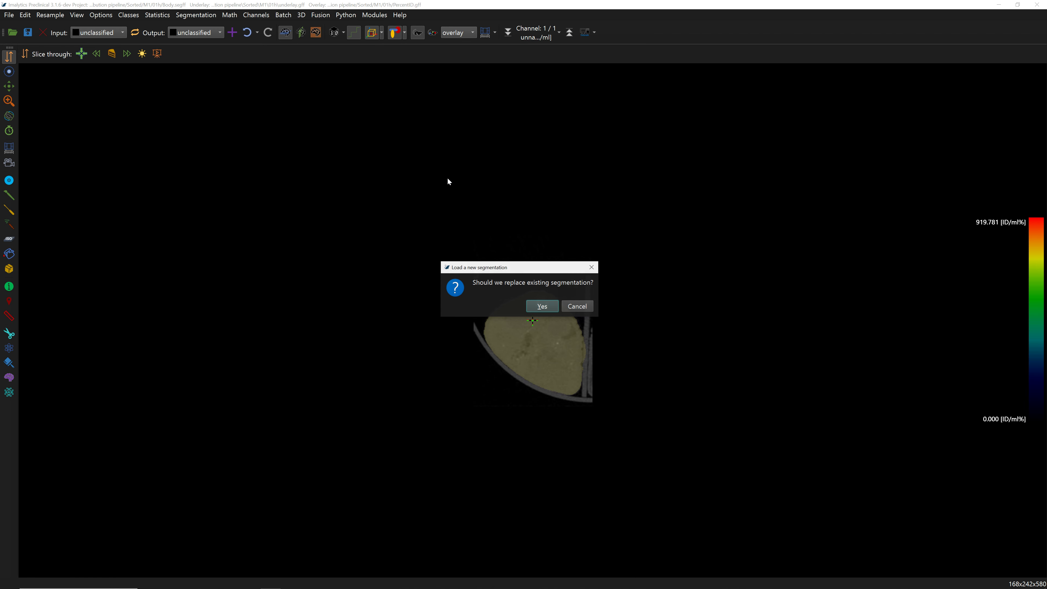
left_click(542, 306)
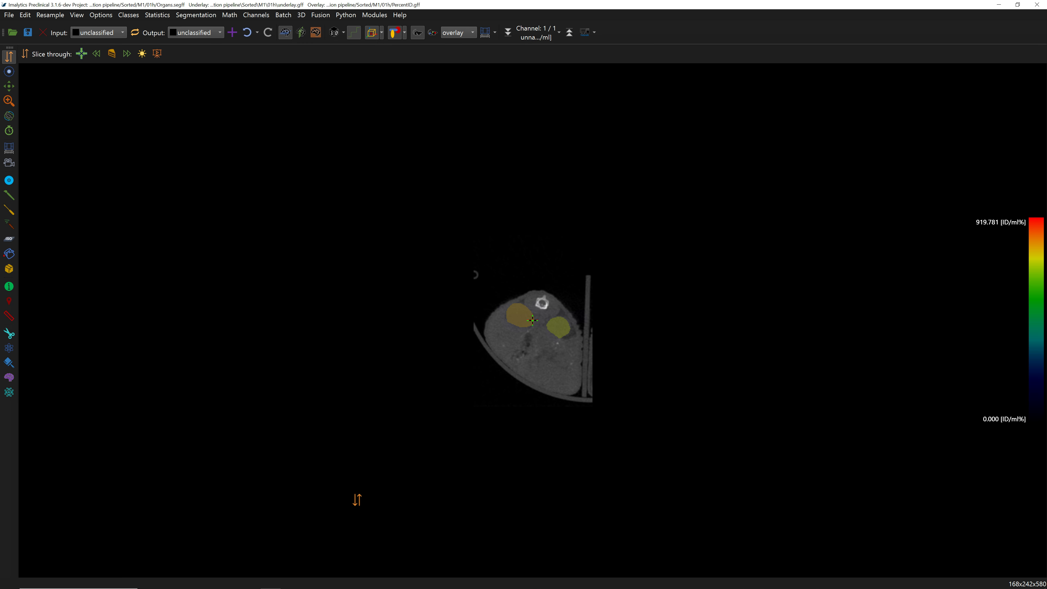
Update the batch settings to use the loaded Organs.segff segmentation and review the listed scans.
left_click(283, 16)
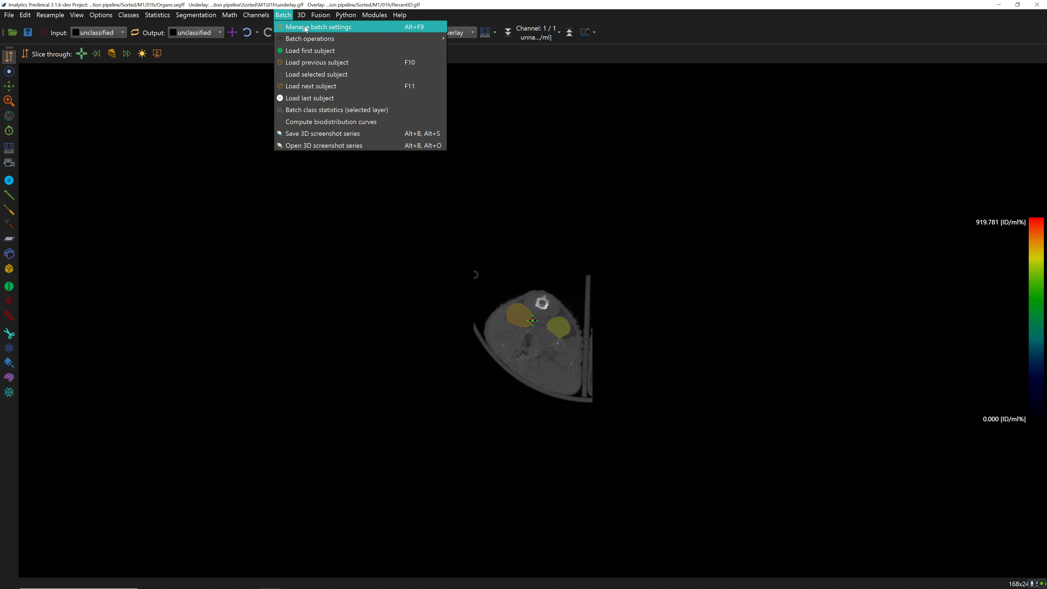
left_click(318, 27)
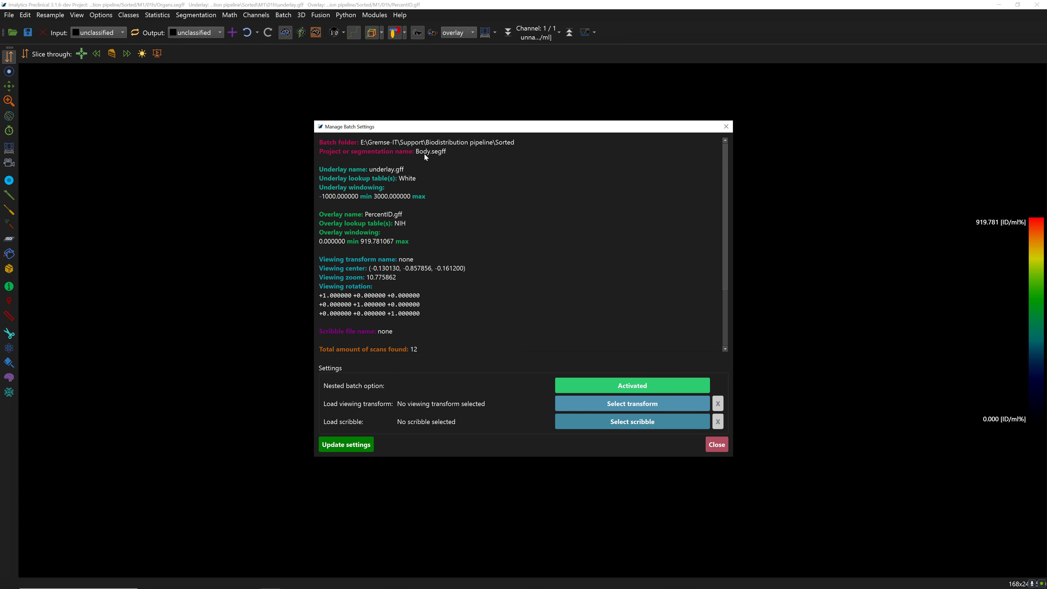
left_click(368, 444)
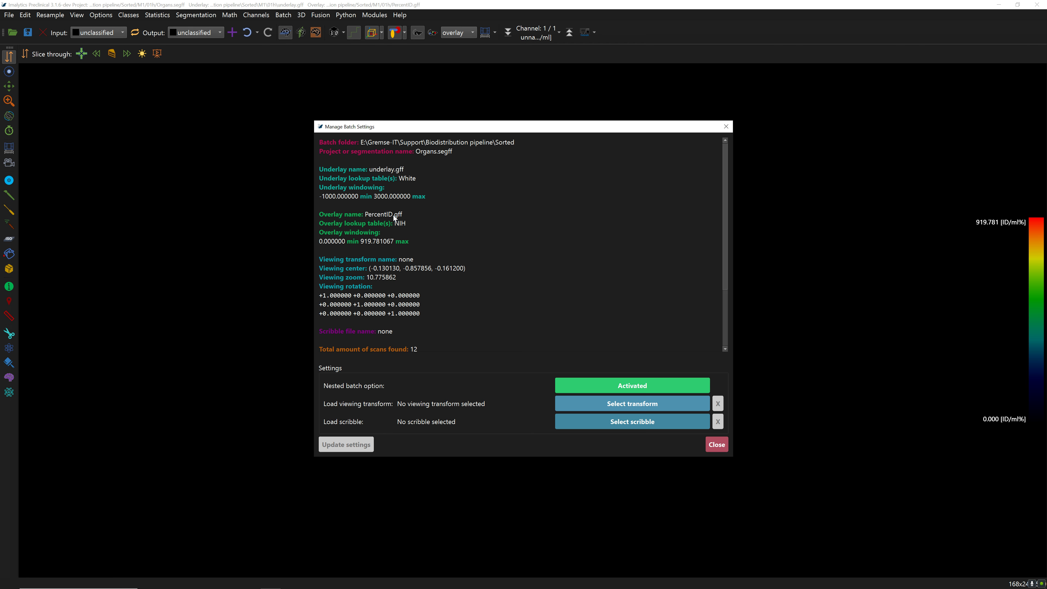
scroll(407, 311, "down", 3)
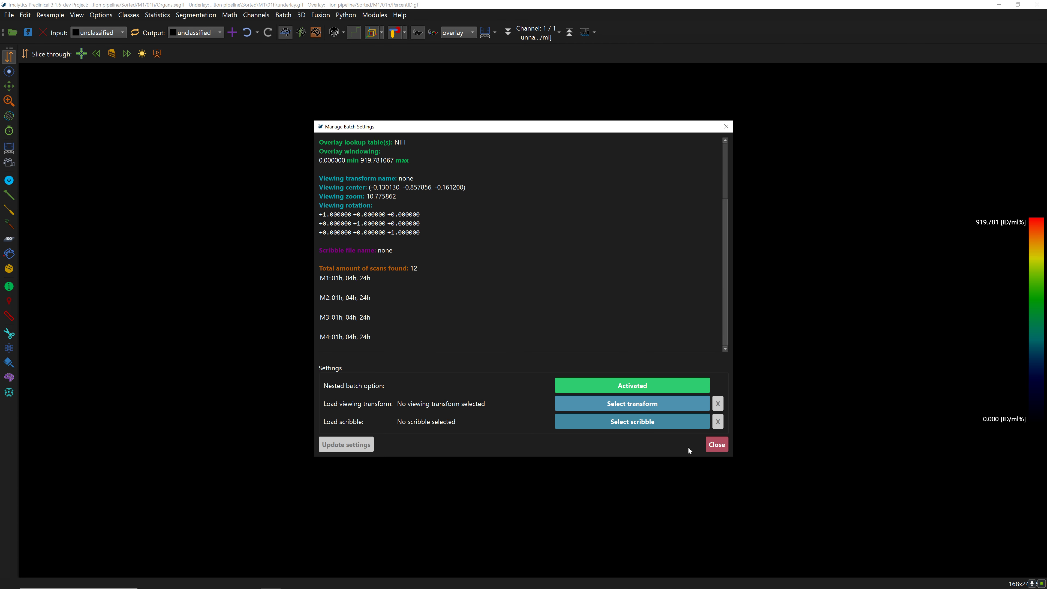
left_click(708, 448)
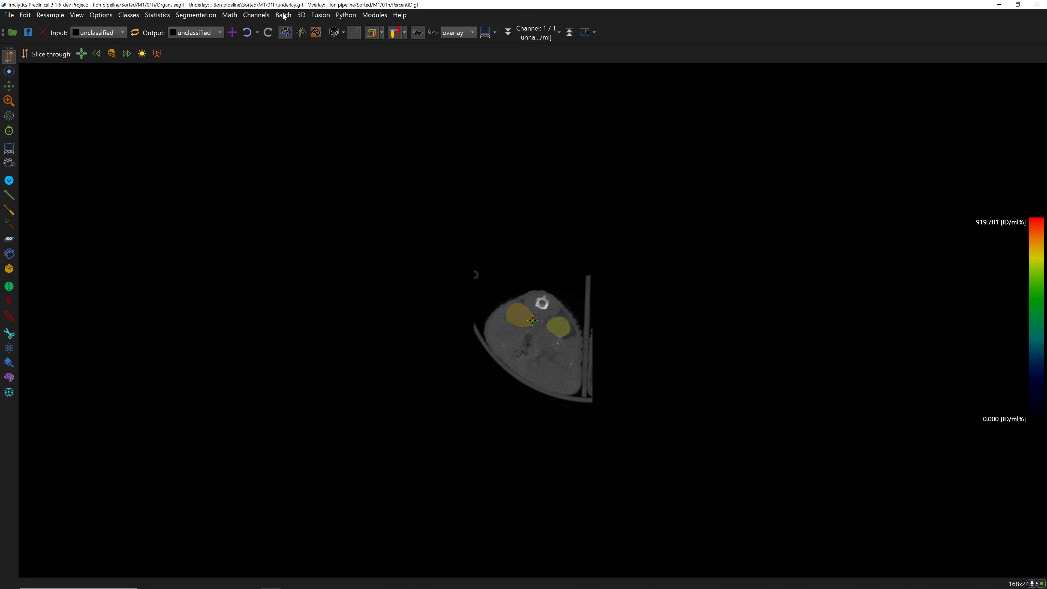
Compute biodistribution curves for the Organs.segff segmentation with the target file name Batch statistics Organs %ID.xlsx.
left_click(284, 15)
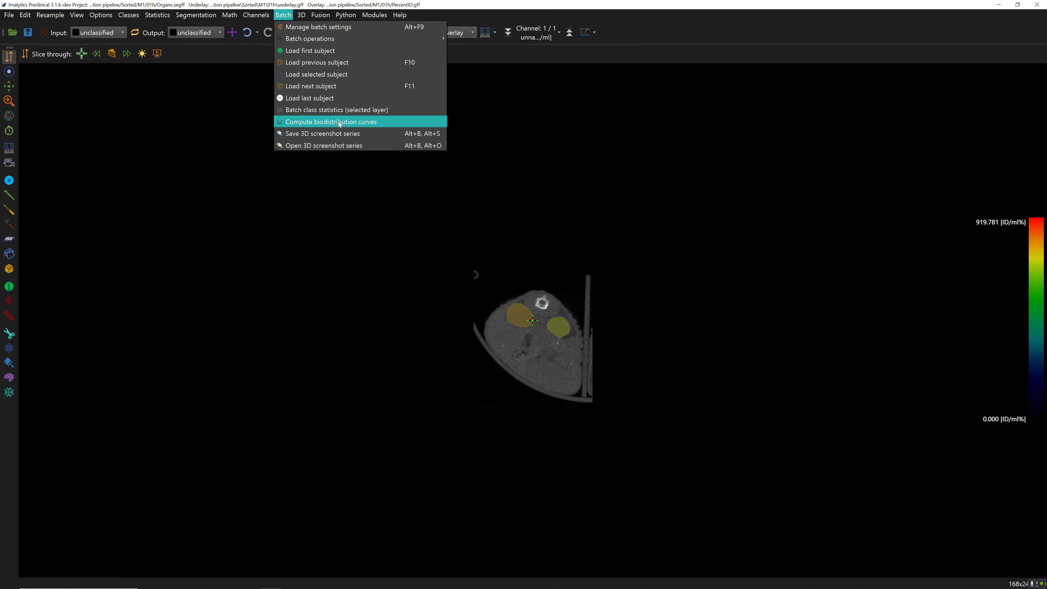
left_click(360, 122)
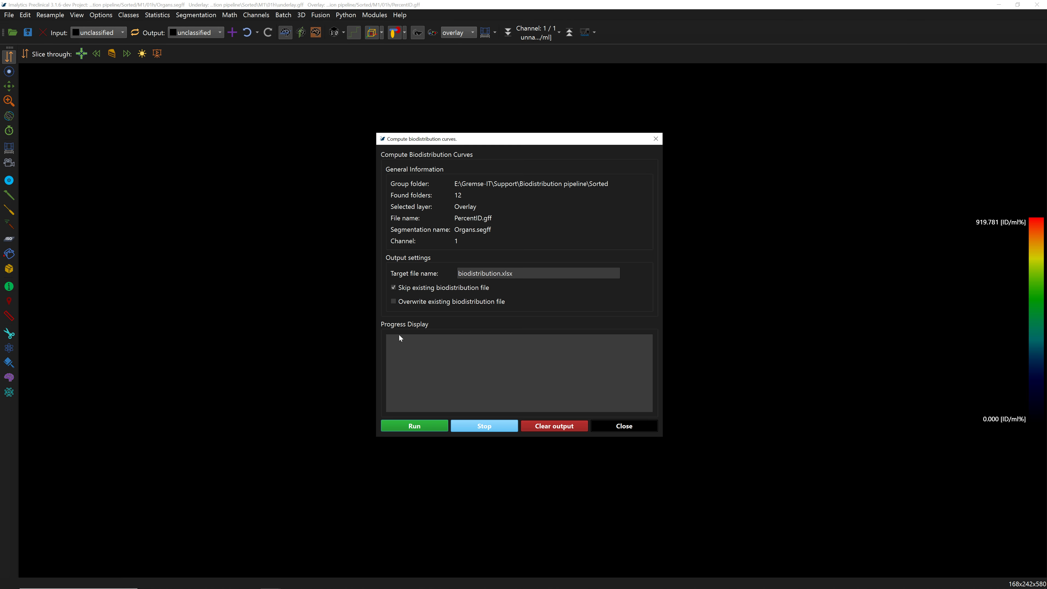
left_click_drag(501, 274, 458, 273)
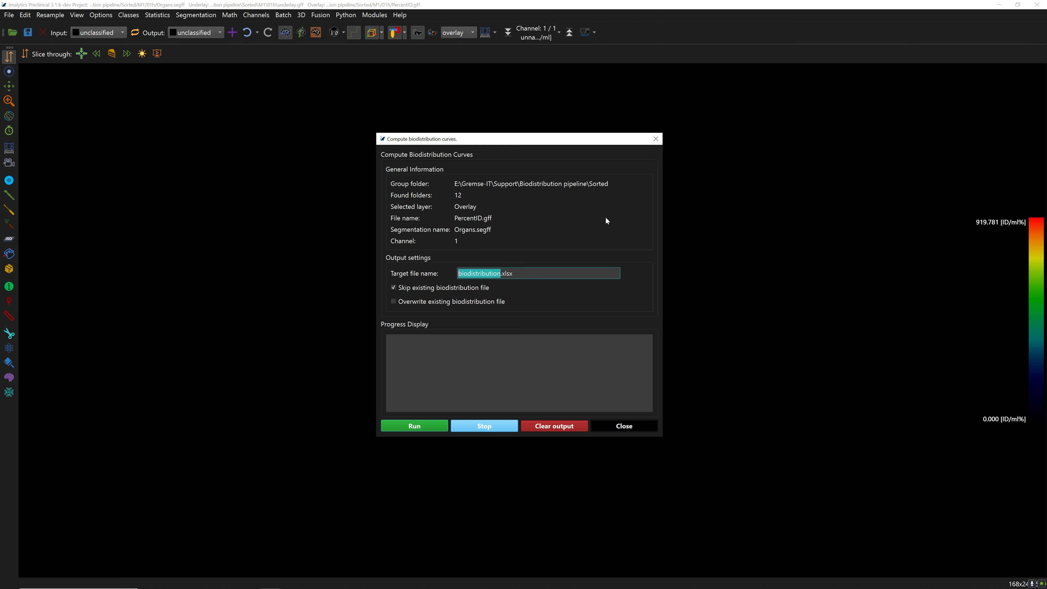
type("Batch statistics Organs %ID")
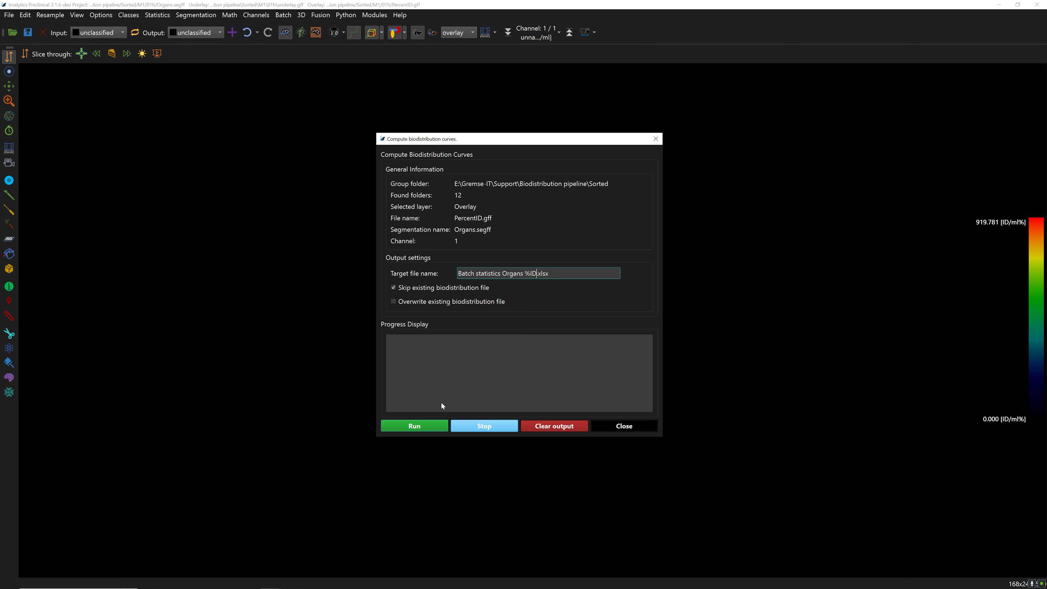
left_click(428, 425)
Switch to File Explorer and open Batch statistics Organs %ID.xlsx from the M1 folder in Excel.
left_click(209, 577)
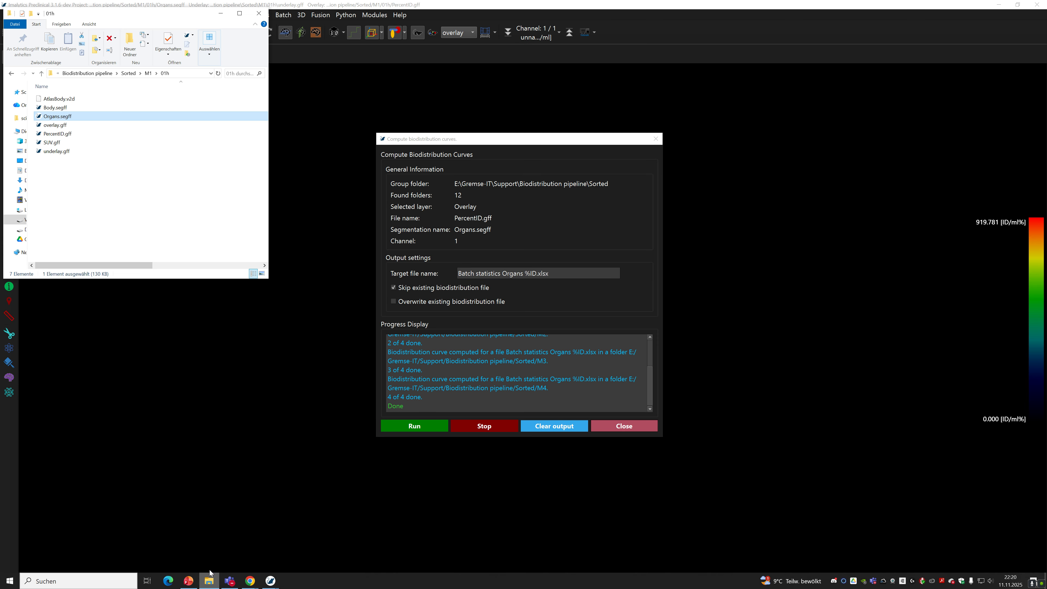
left_click(12, 73)
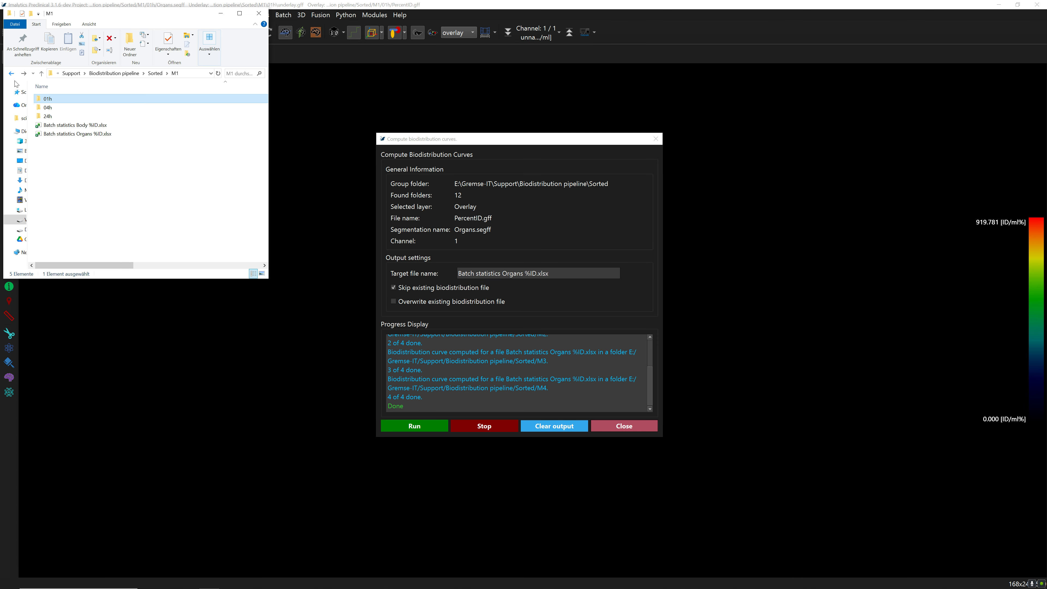
left_click(98, 168)
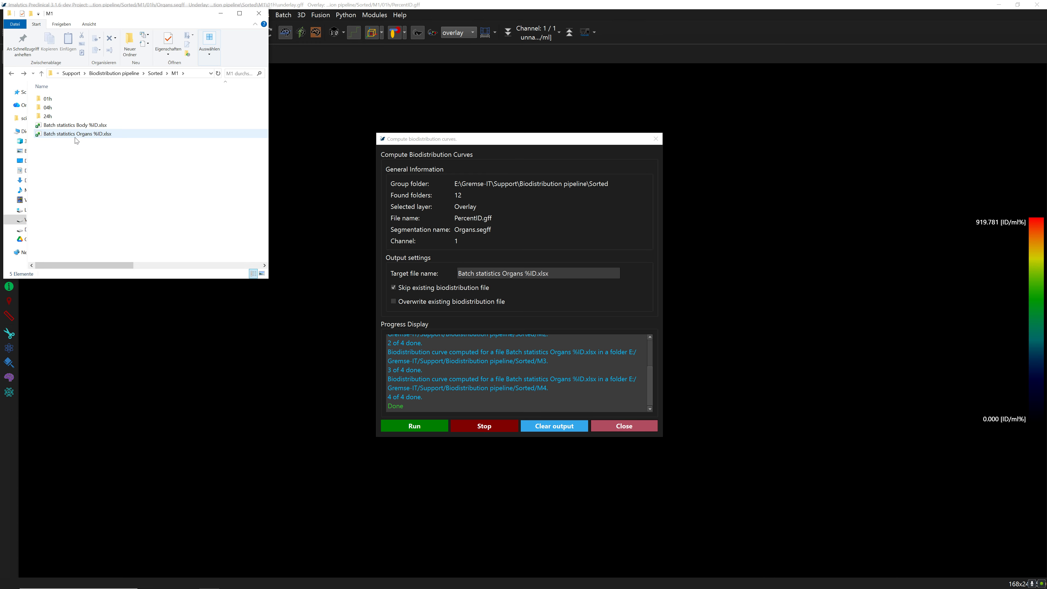
double_click(85, 135)
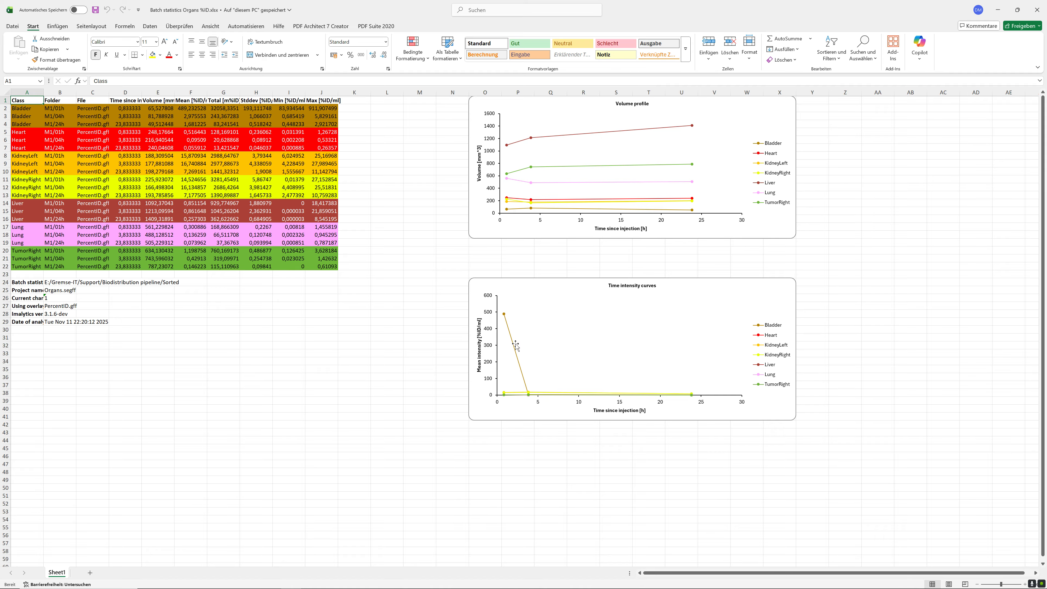
Remove the Bladder series from the data source of the Time intensity curves chart.
right_click(549, 348)
key("Down")
key("Down")
key("Down")
key("Down")
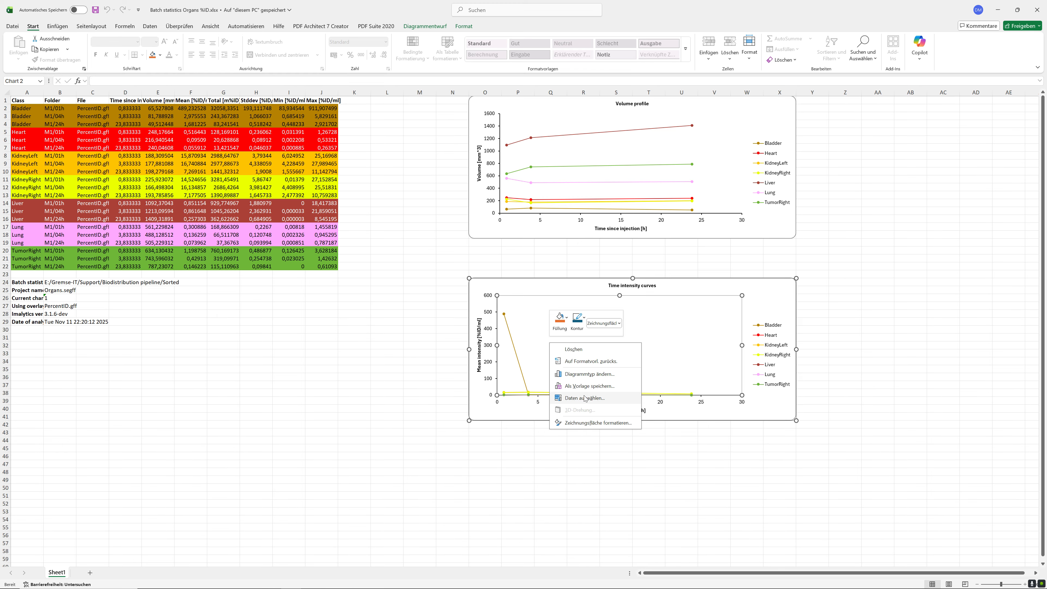
key("Return")
left_click(433, 101)
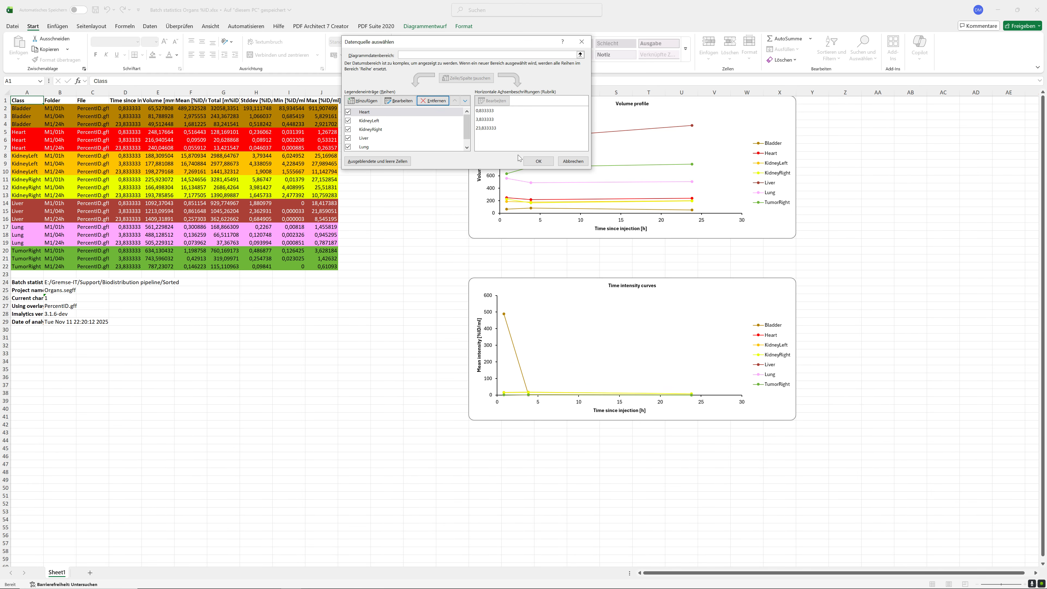
left_click(538, 161)
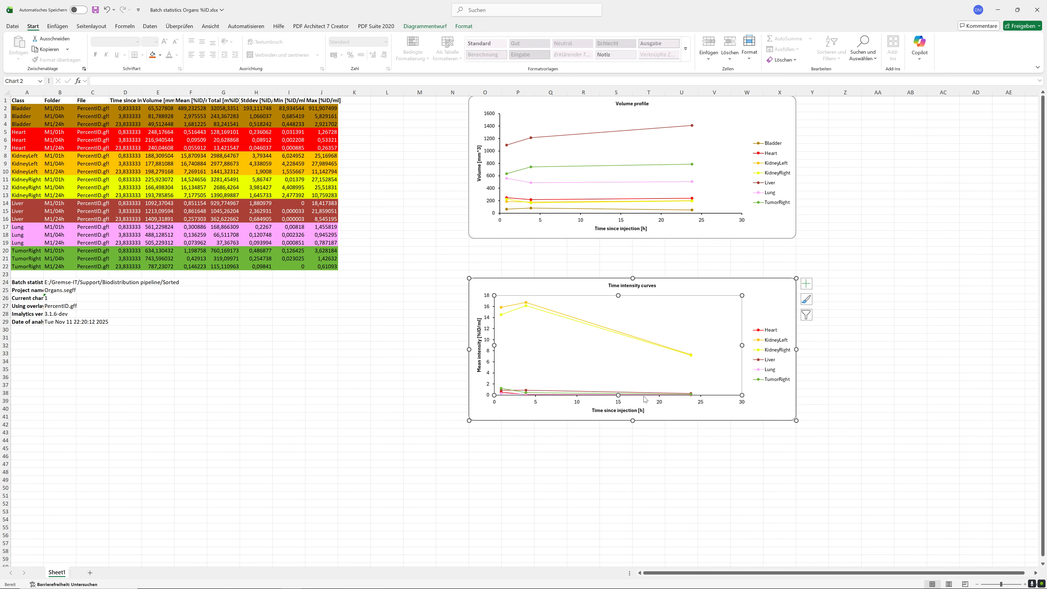
left_click(882, 411)
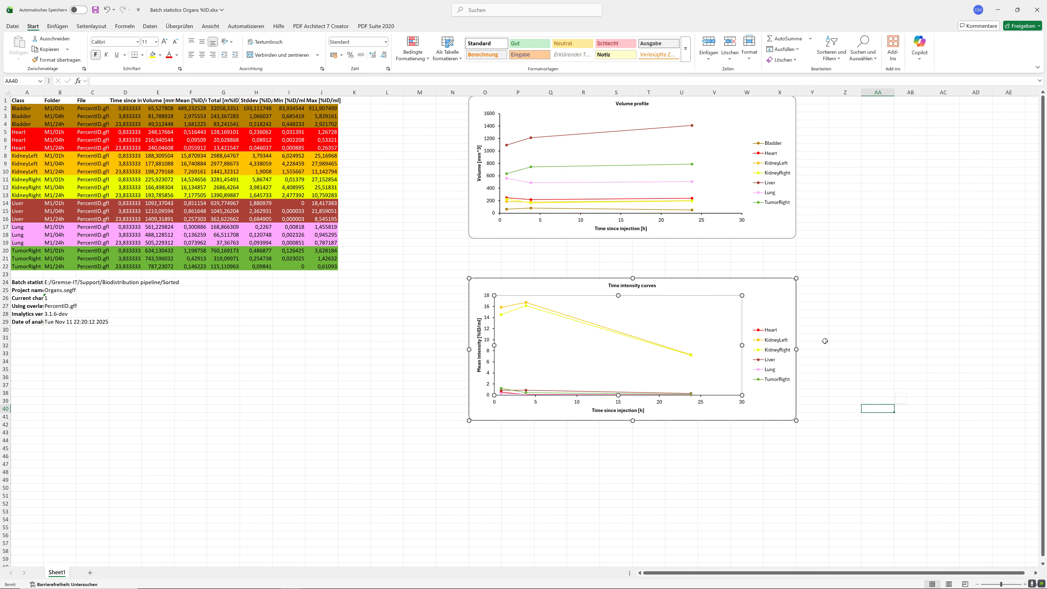
Open and dismiss the time axis formatting of the Volume profile chart, and close the workbook.
left_click(744, 224)
double_click(744, 225)
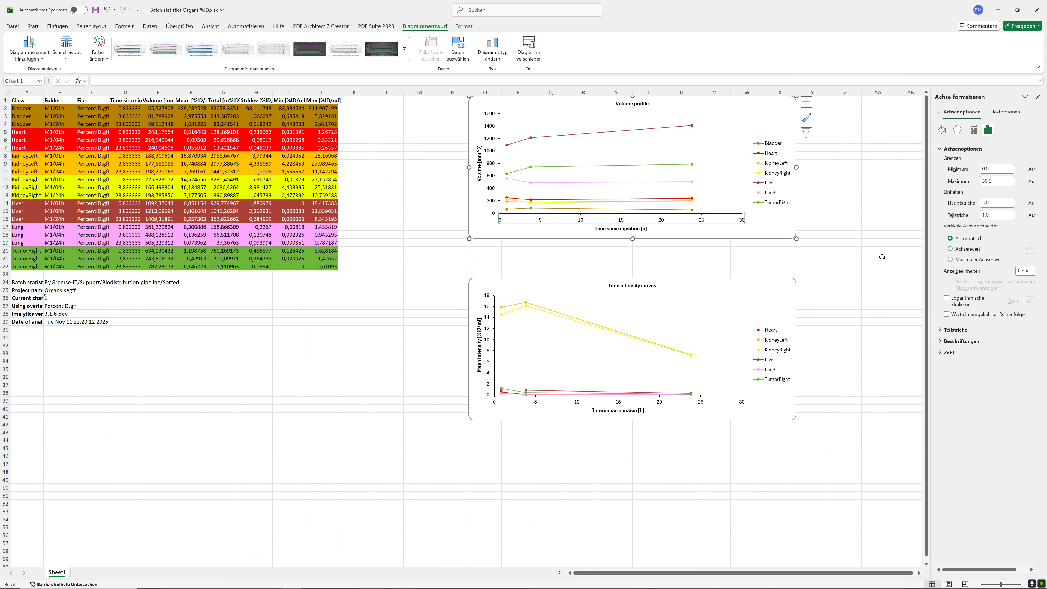
left_click(1038, 97)
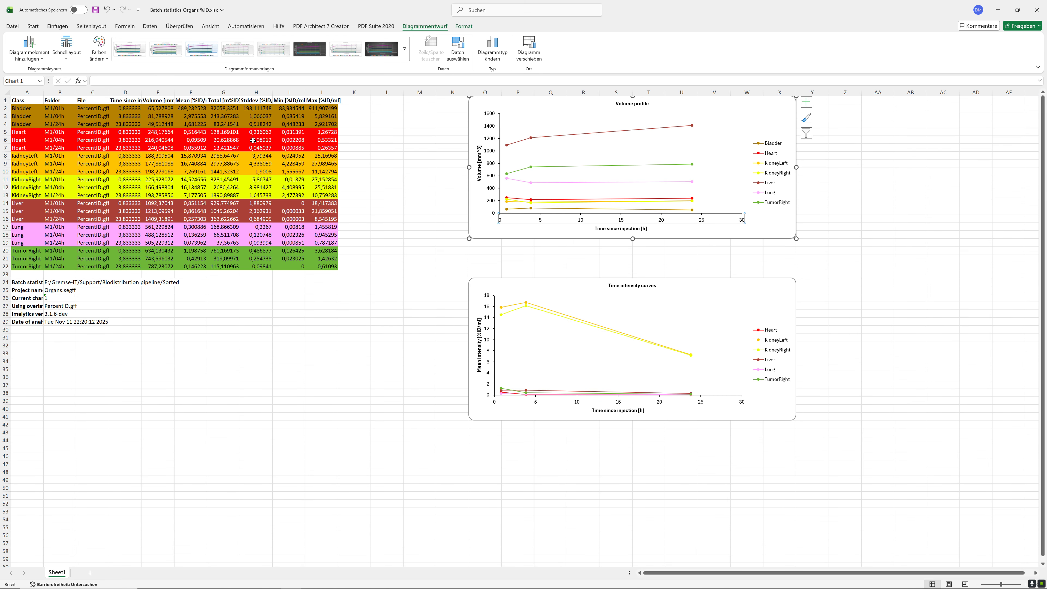
left_click(1038, 9)
left_click(551, 361)
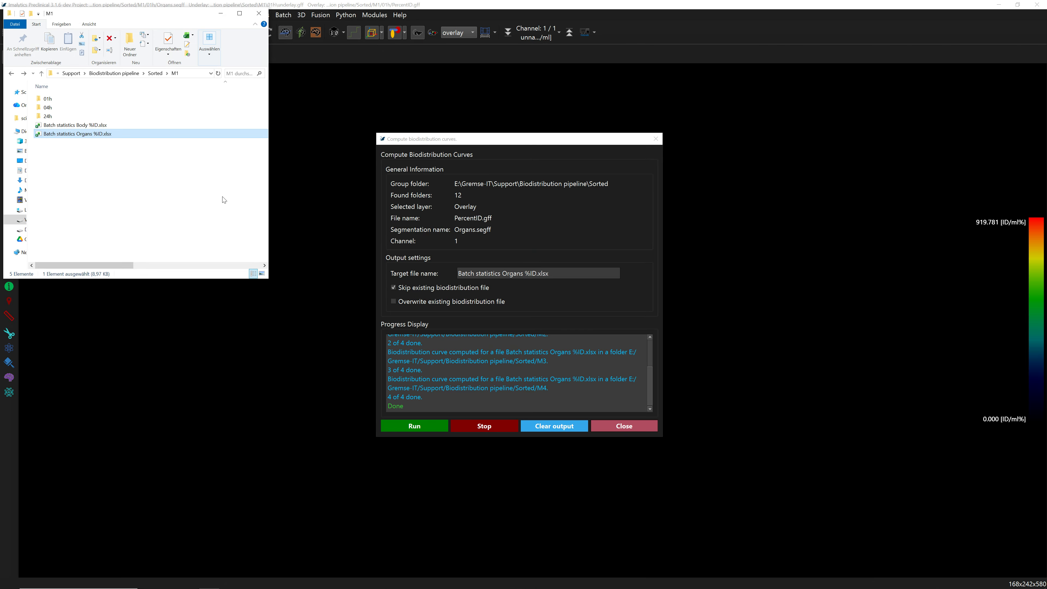
left_click(129, 202)
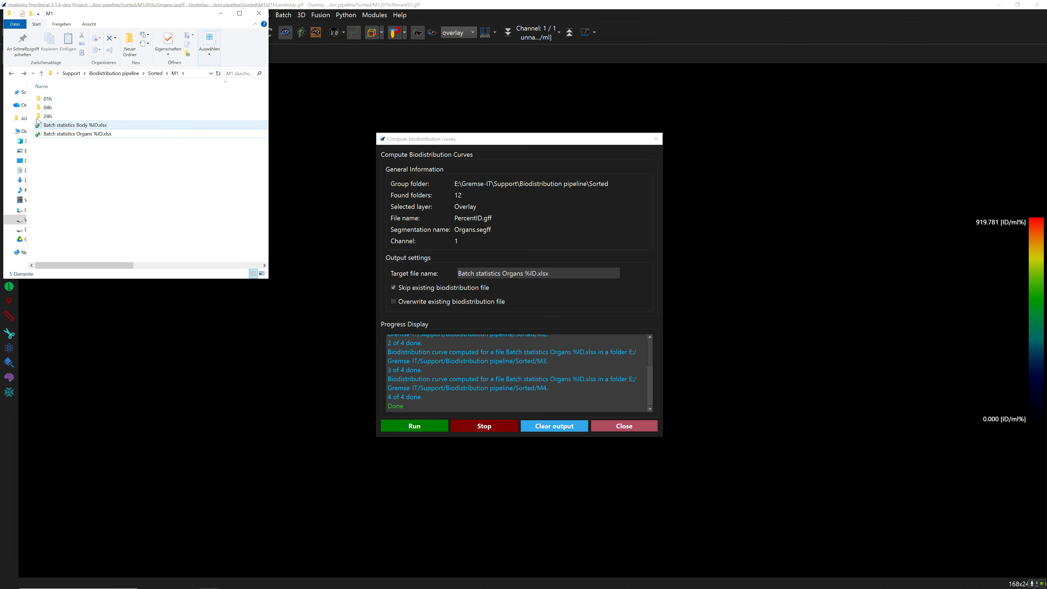
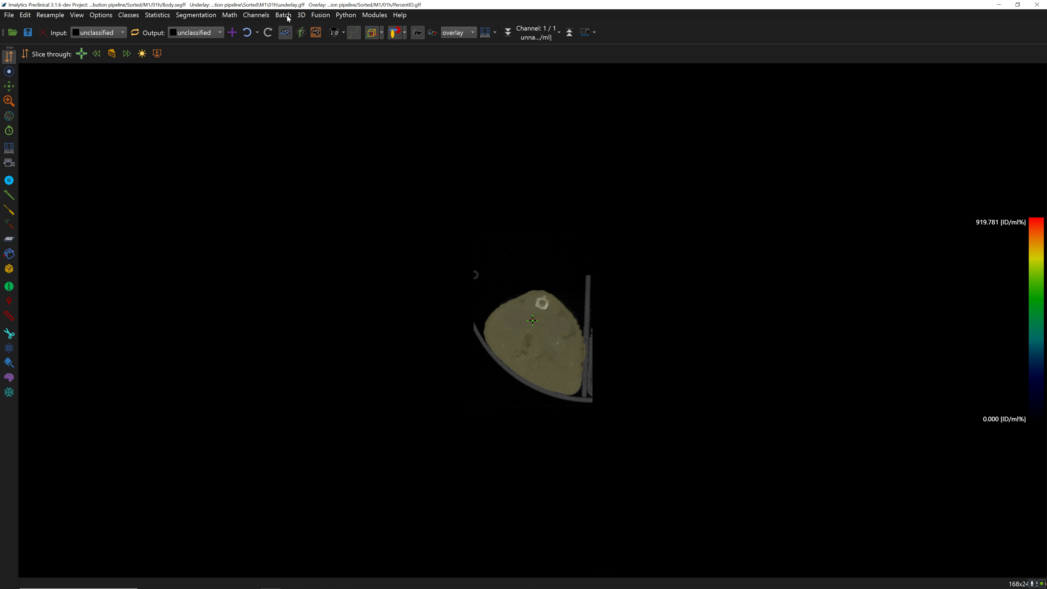
Update the batch settings to use the loaded Body.segff segmentation with the PercentID.gff overlay.
left_click(283, 15)
left_click(313, 25)
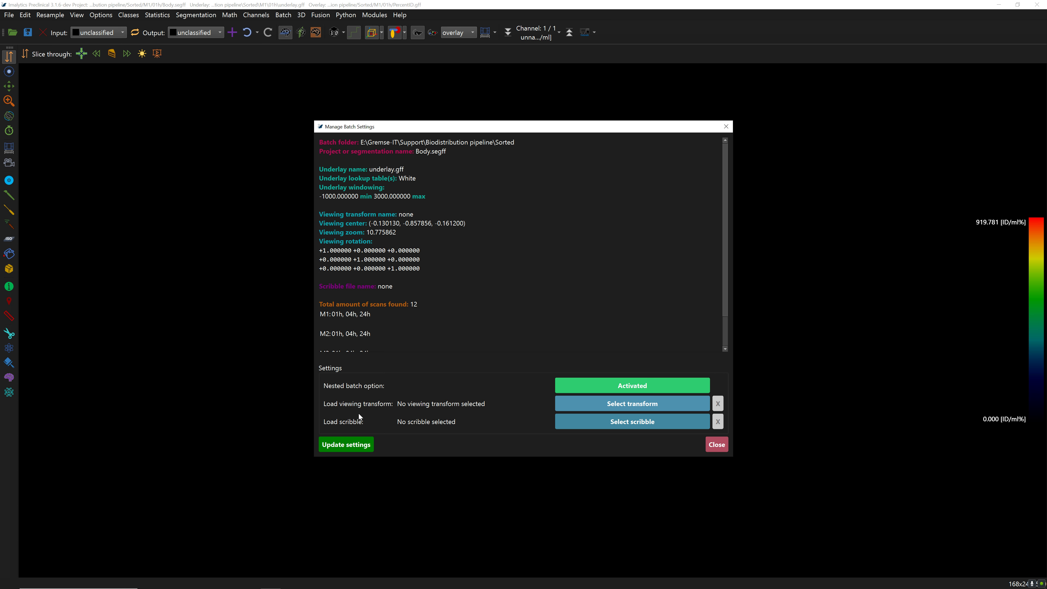
left_click(358, 446)
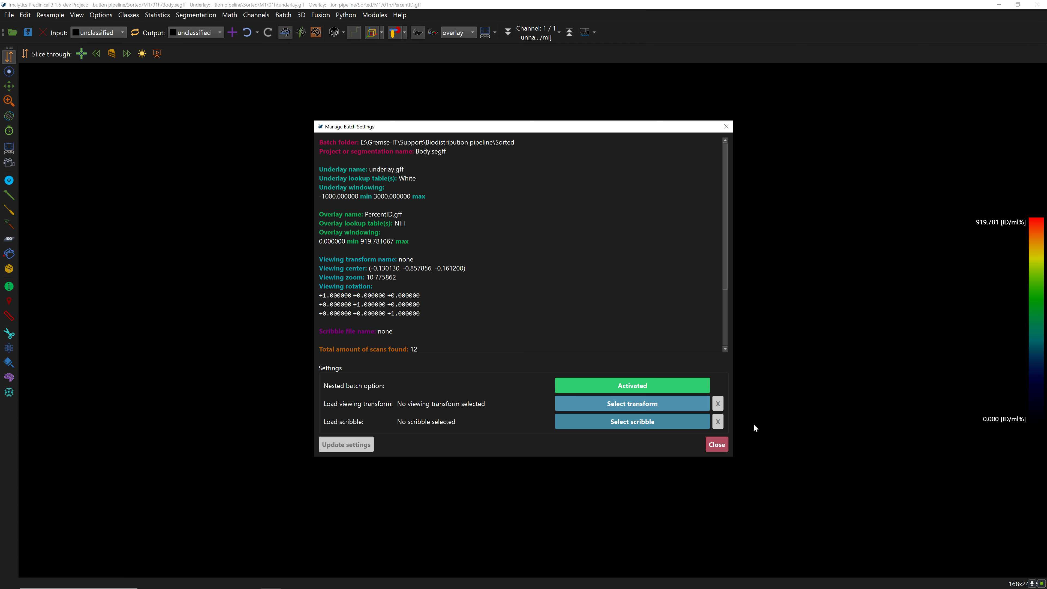
left_click(717, 444)
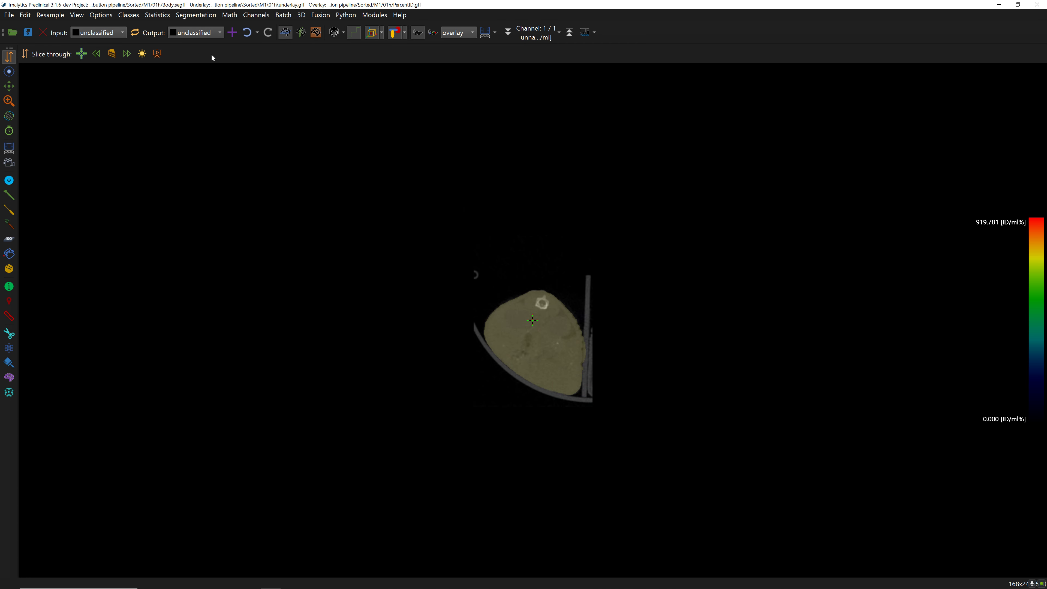
Open the batch intensity adjustment for selected classes and set the target file name to PercentID_cleaned.gff.
left_click(283, 15)
mouse_move(332, 40)
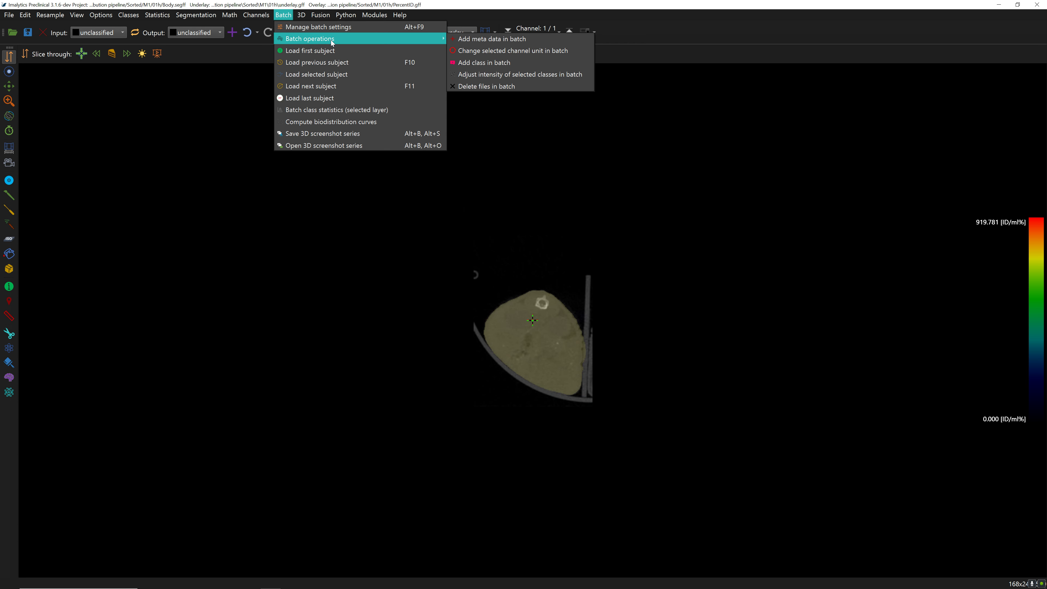
left_click(543, 78)
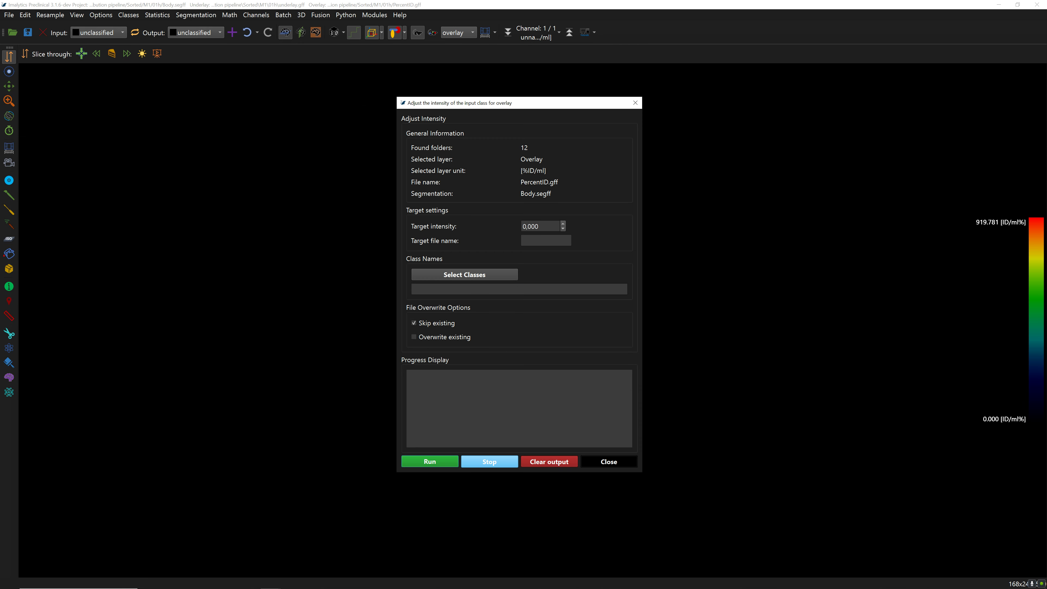
left_click(546, 240)
type("PercentID_C")
key("BackSpace")
type("cleaned.gff")
Choose the unclassified class and run the batch adjustment with a target intensity of 0.
left_click(500, 274)
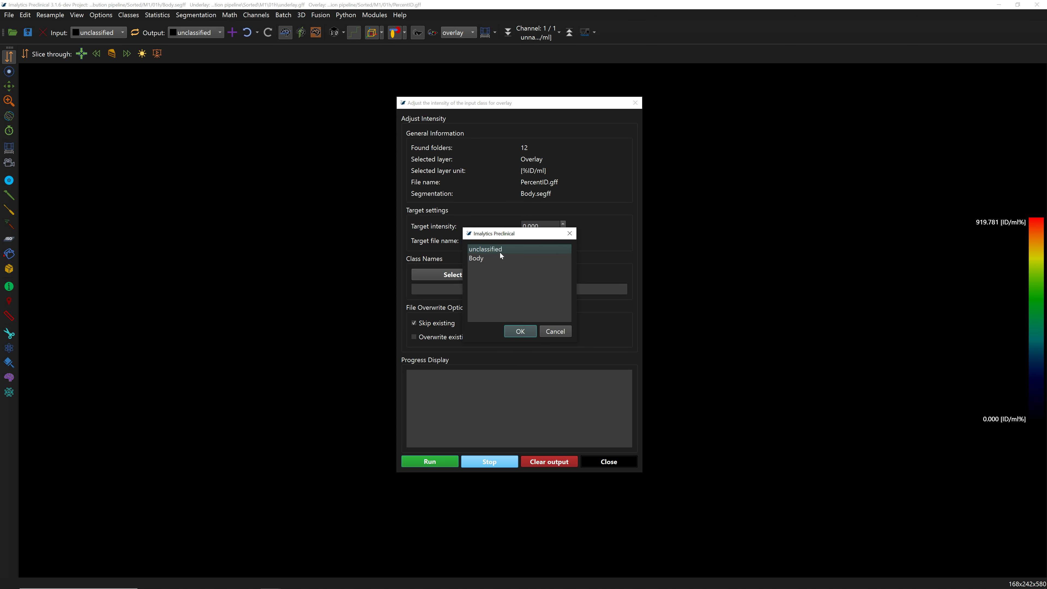
left_click(499, 250)
left_click(533, 331)
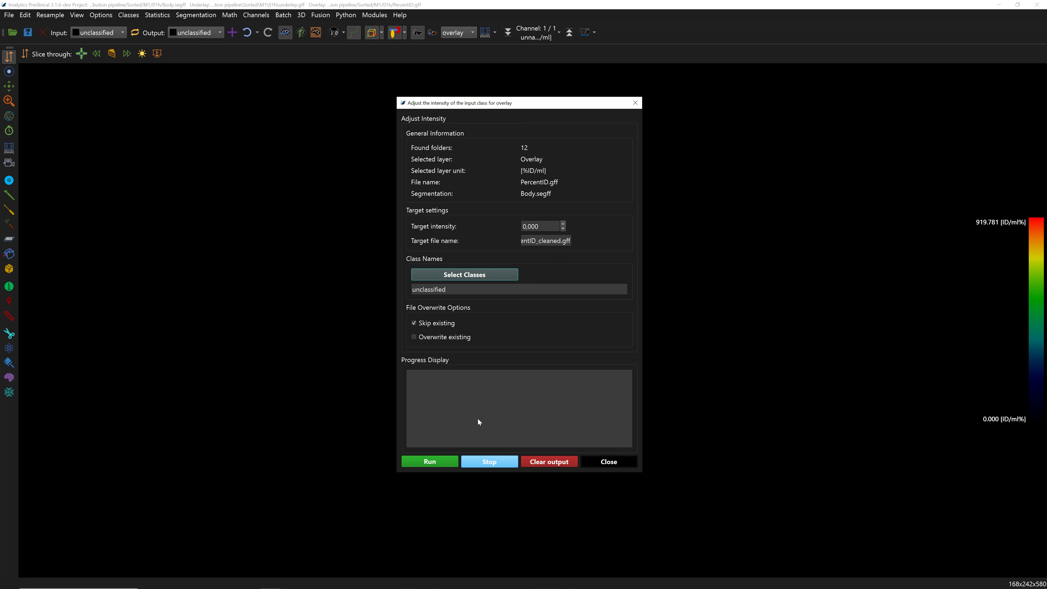
left_click(429, 461)
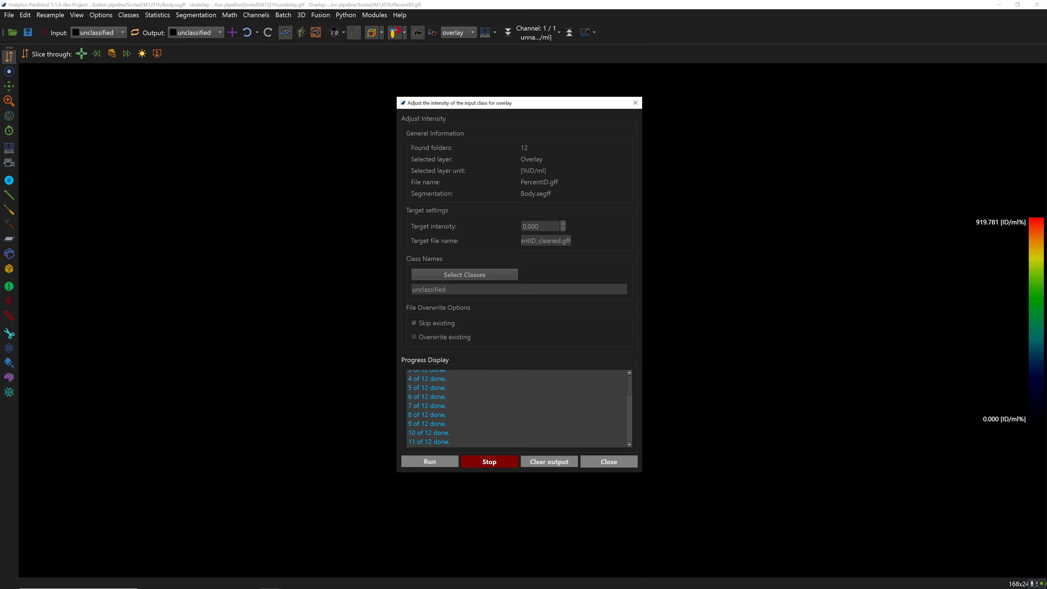
Switch to File Explorer and check the M1 and M4 time point folders for the PercentID_cleaned.gff file.
left_click(209, 586)
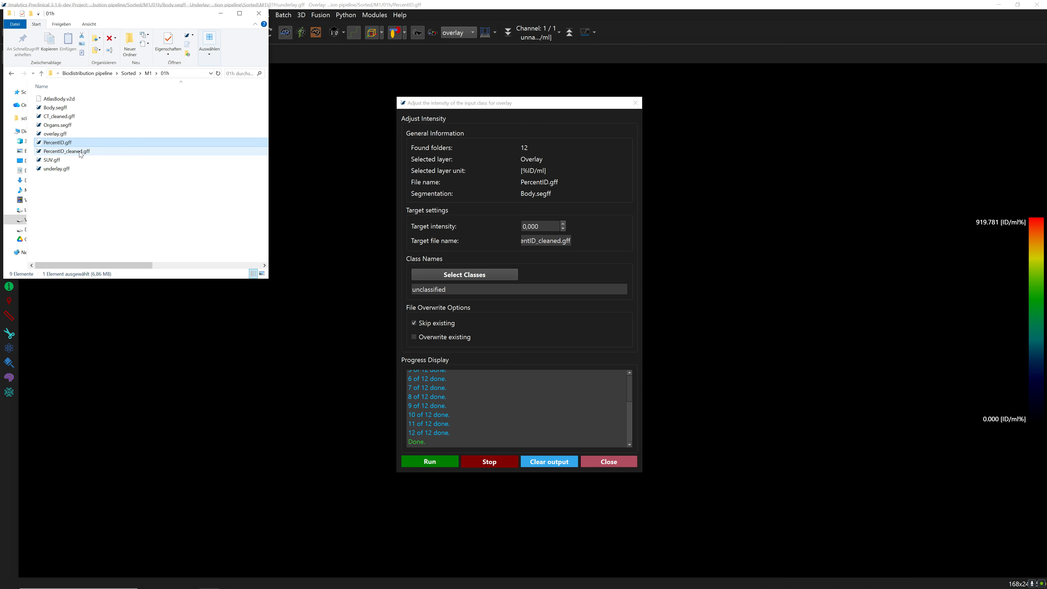
left_click(57, 151)
left_click(11, 73)
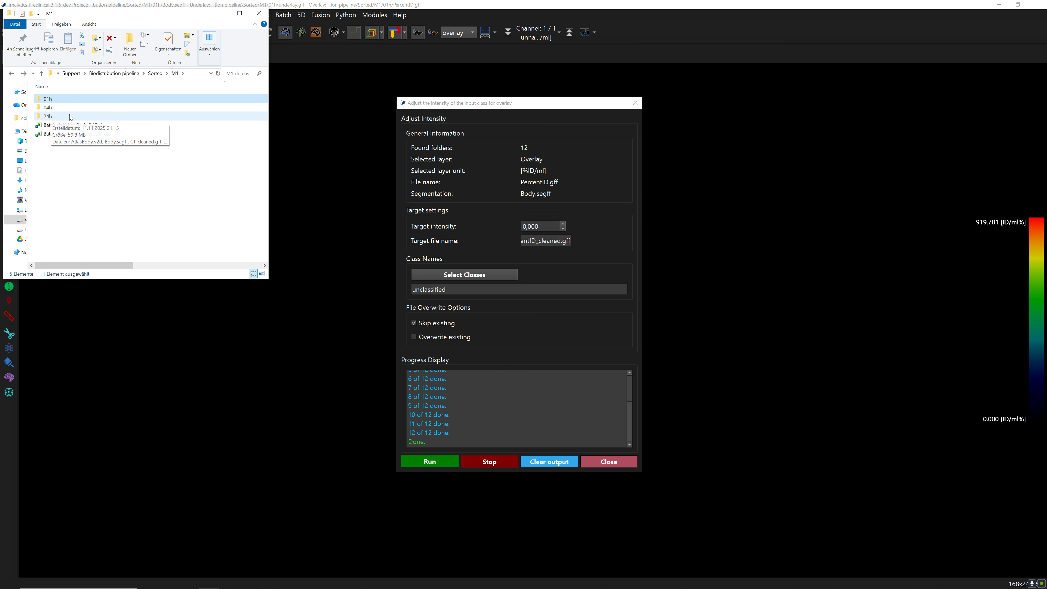
double_click(48, 108)
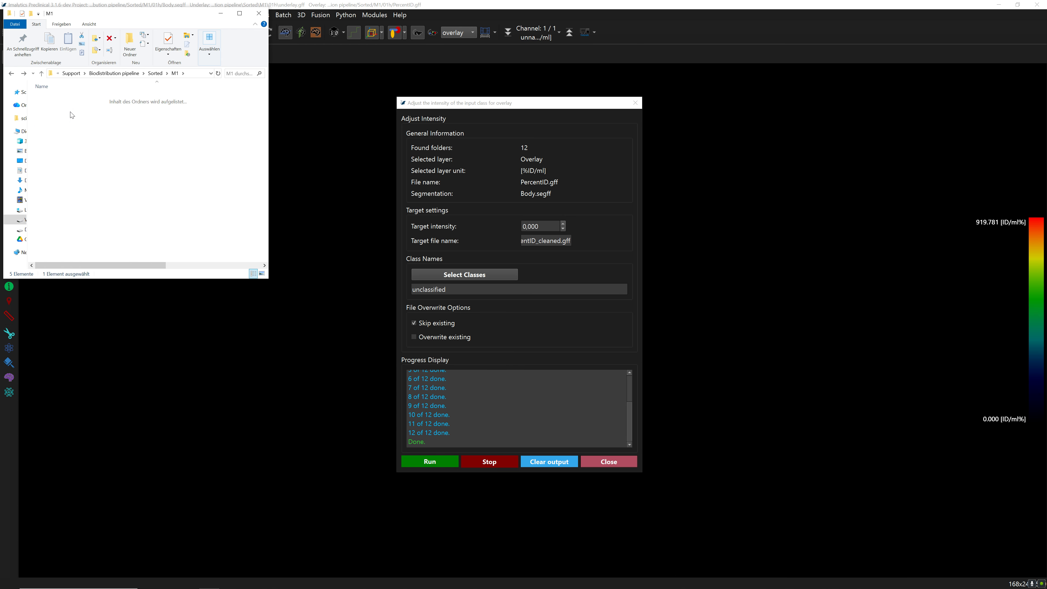
left_click(11, 73)
left_click(11, 73)
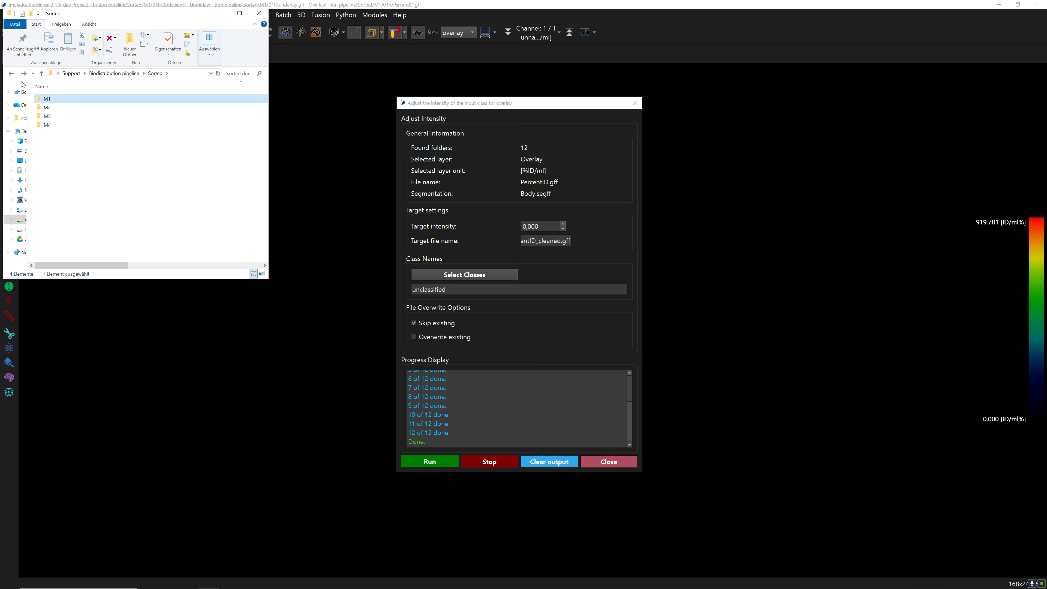
double_click(47, 125)
double_click(62, 99)
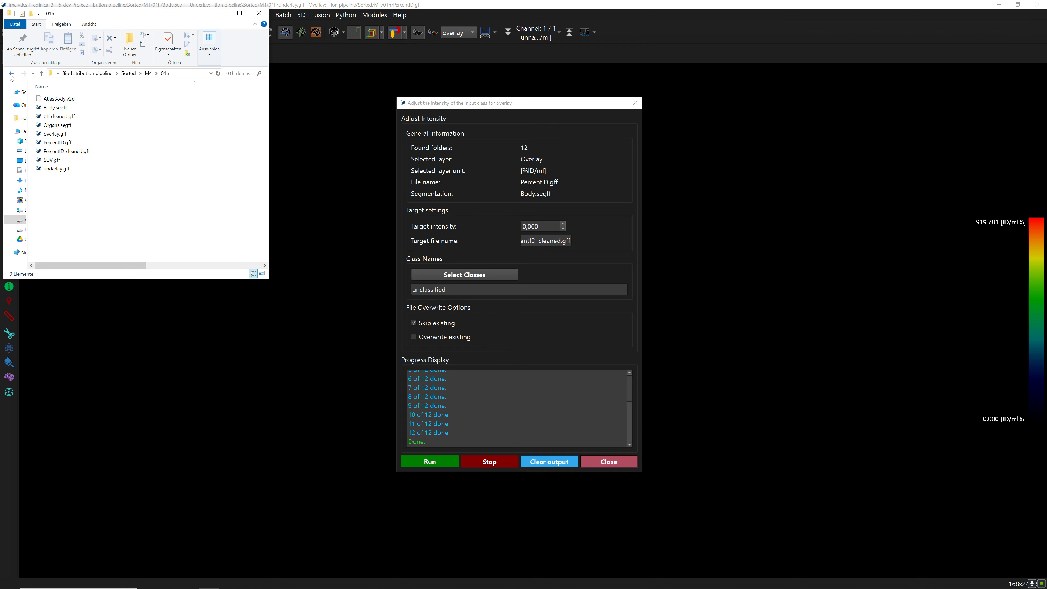
left_click(11, 76)
left_click(11, 76)
Close the batch adjustment and the open project, and open CT_cleaned.gff from the M1 01h folder.
double_click(64, 100)
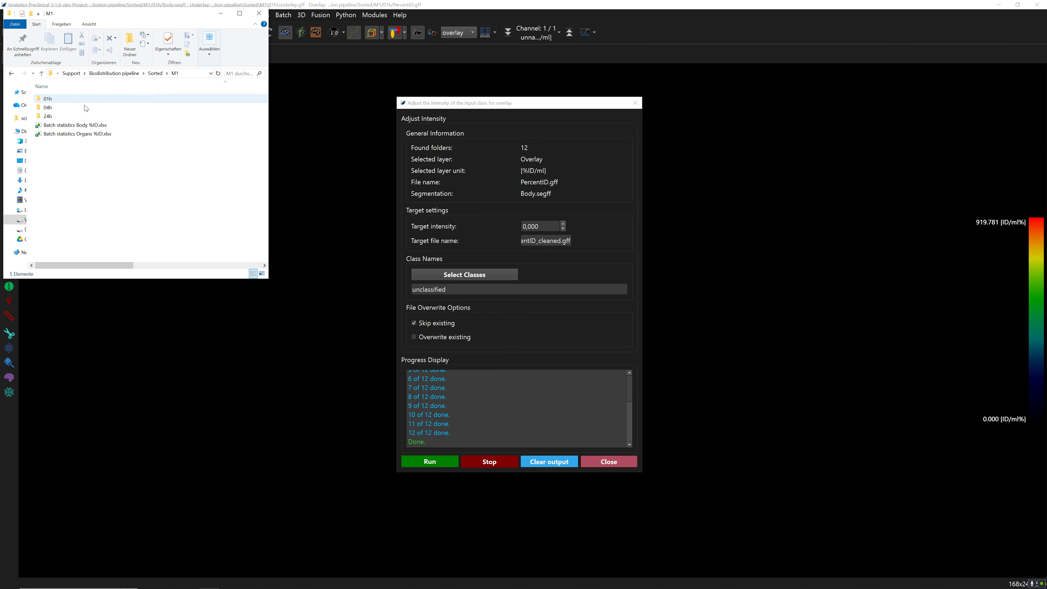
left_click(609, 462)
left_click(1036, 6)
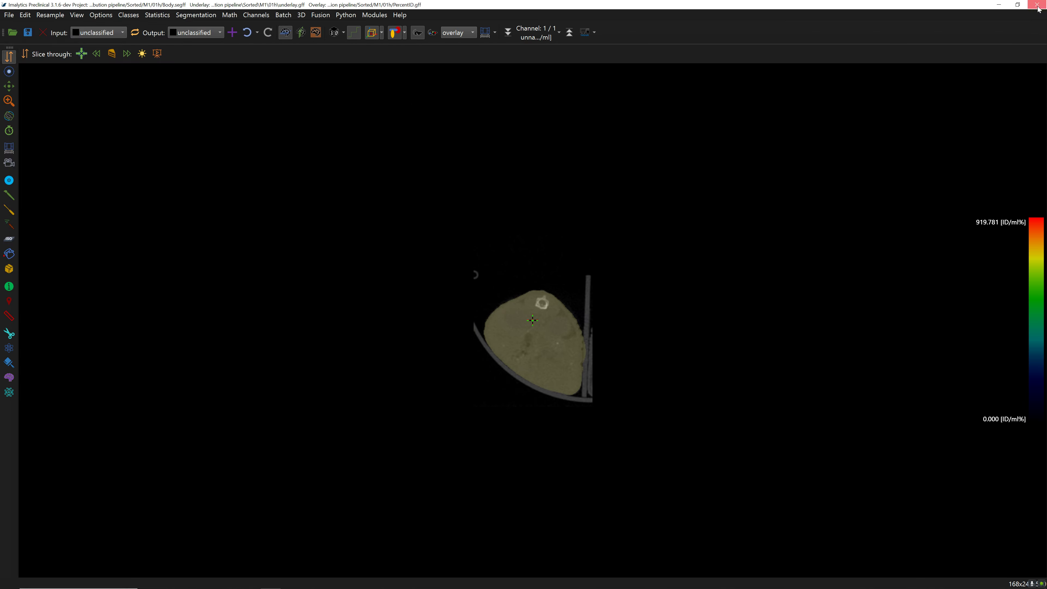
double_click(64, 99)
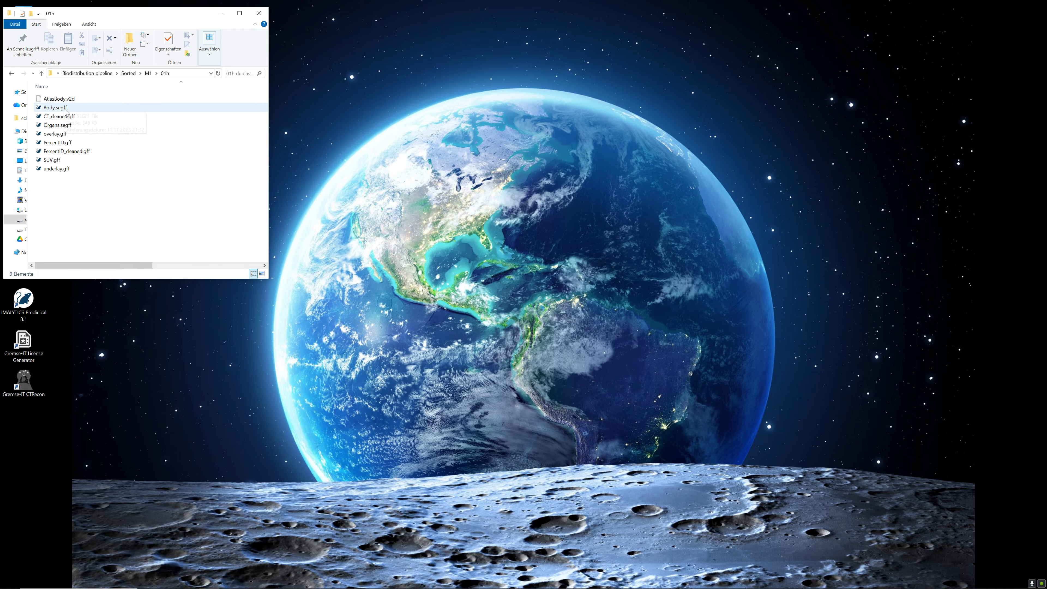
left_click(64, 116)
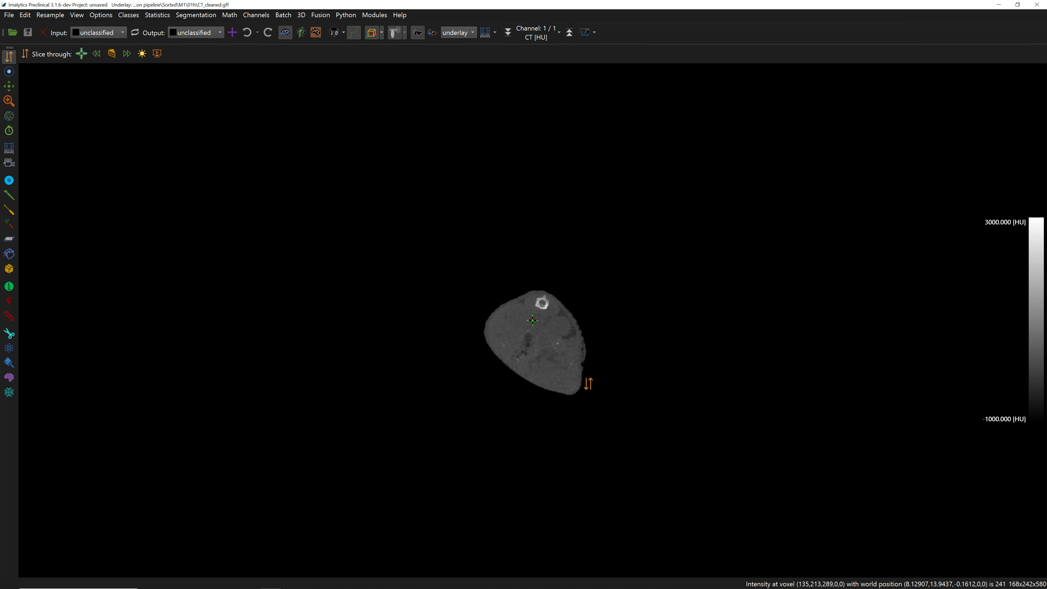
Show the 3D rendering beside the slice view and load PercentID_cleaned.gff from the M1 01h folder as the overlay.
left_click(334, 32)
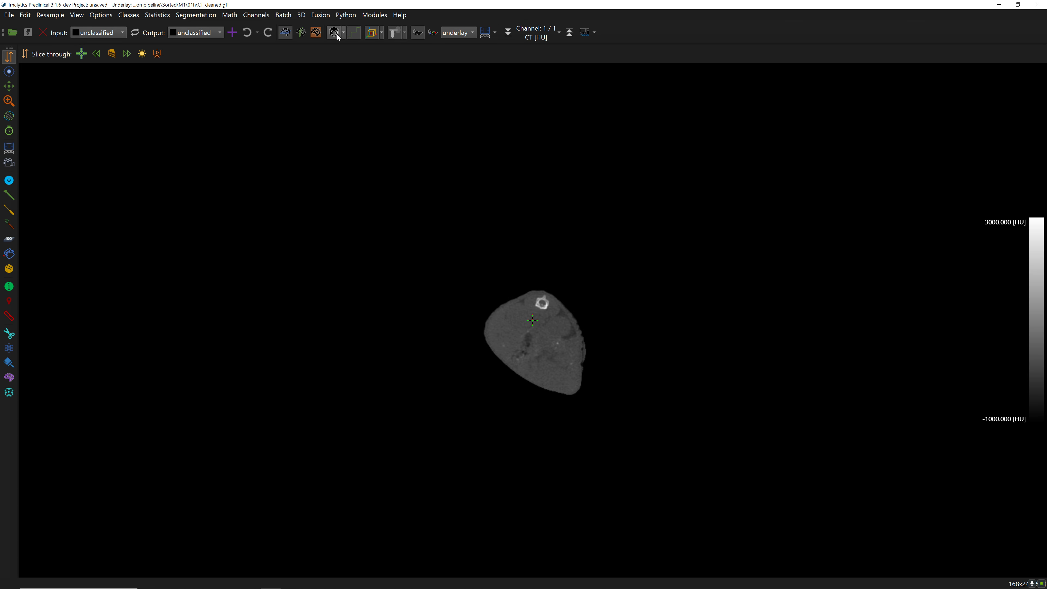
middle_click_drag(751, 304, 778, 333)
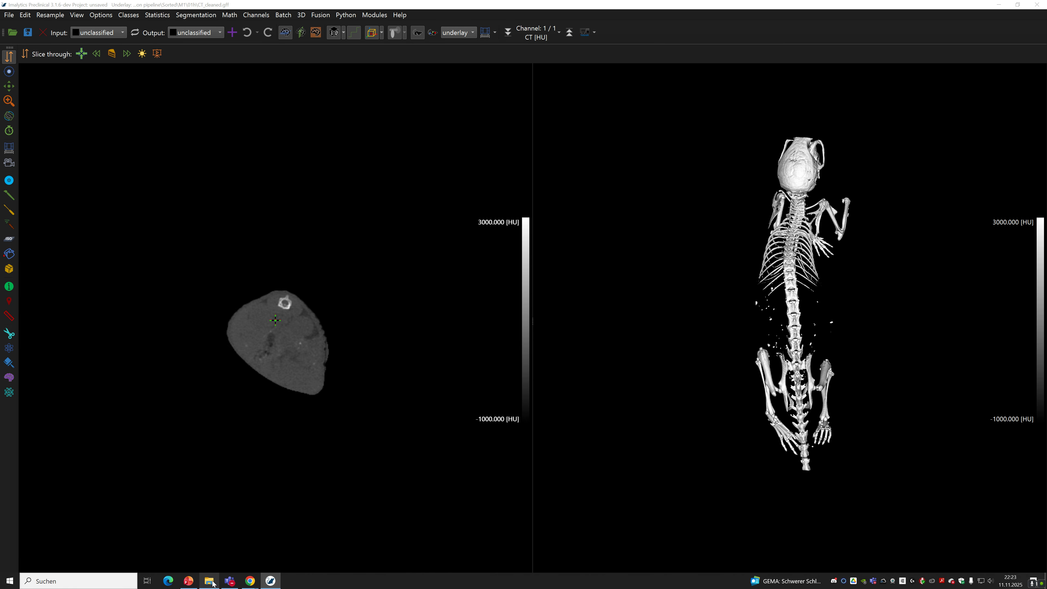
left_click(209, 577)
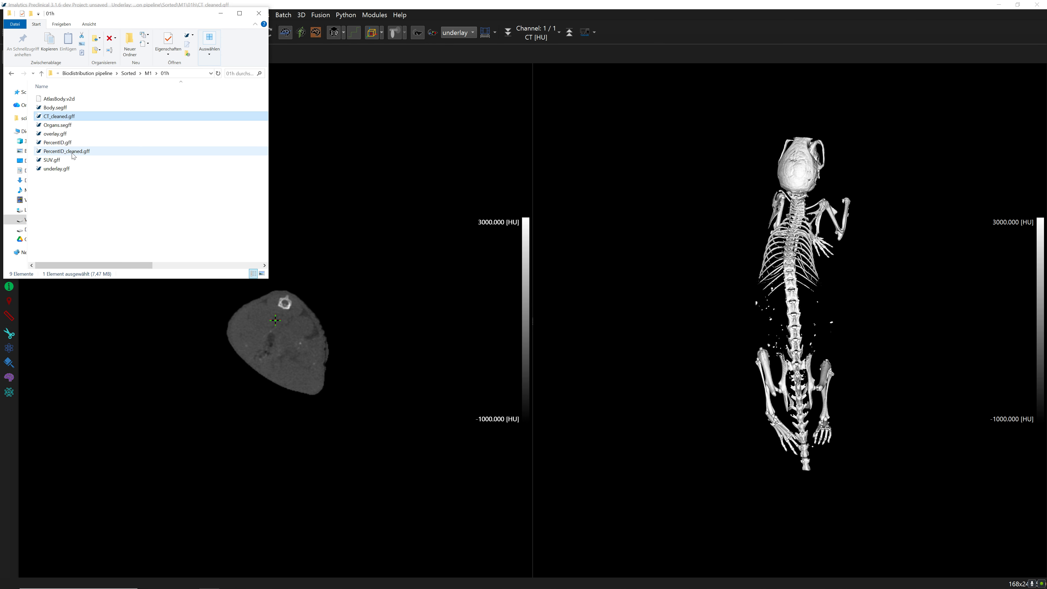
left_click_drag(69, 153, 531, 263)
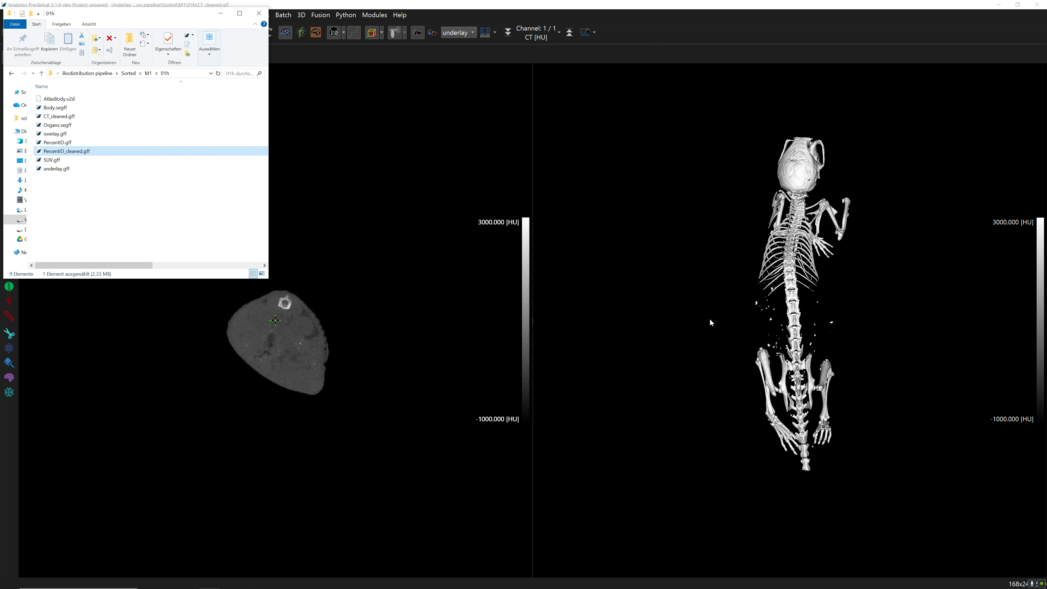
left_click(522, 298)
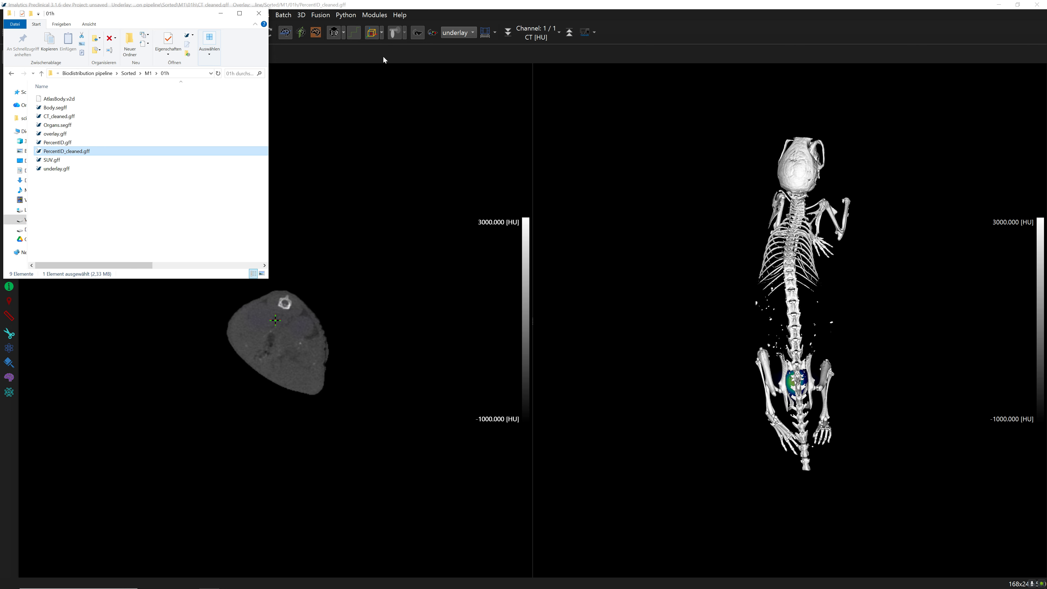
left_click(373, 63)
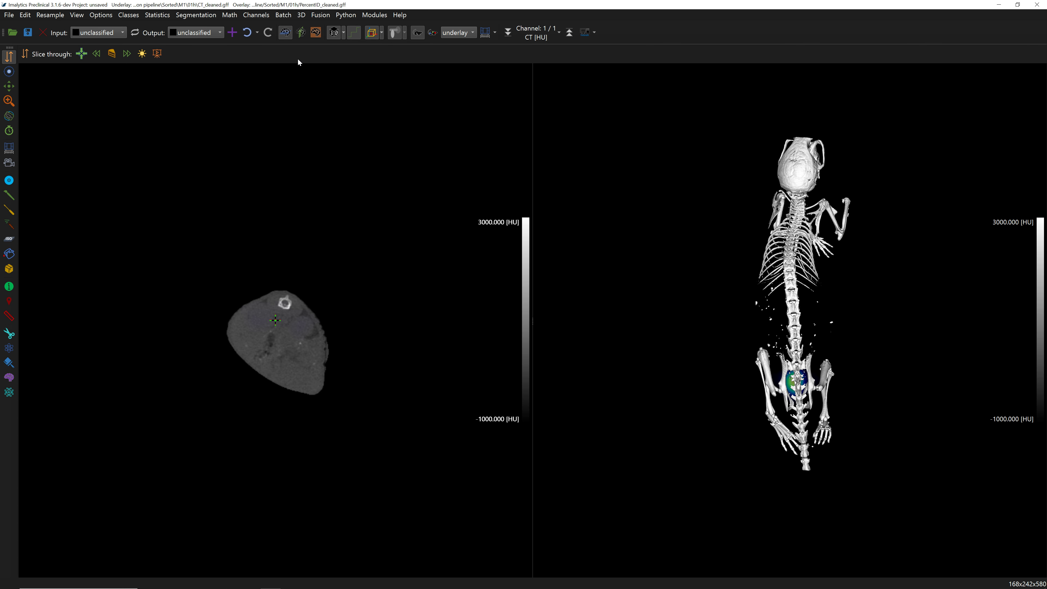
Hide the 2D slice view and fit the whole skeleton in the 3D rendering.
left_click(286, 34)
scroll(550, 314, "down", 3)
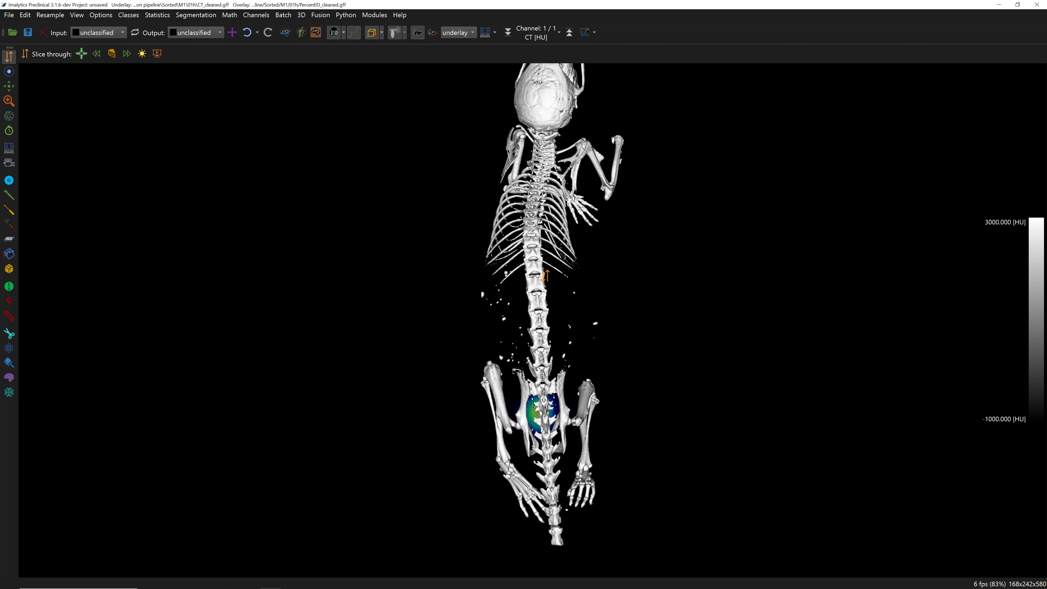
scroll(545, 275, "down", 1)
Switch the active layer to overlay and set its windowing maximum to 10.
left_click(479, 35)
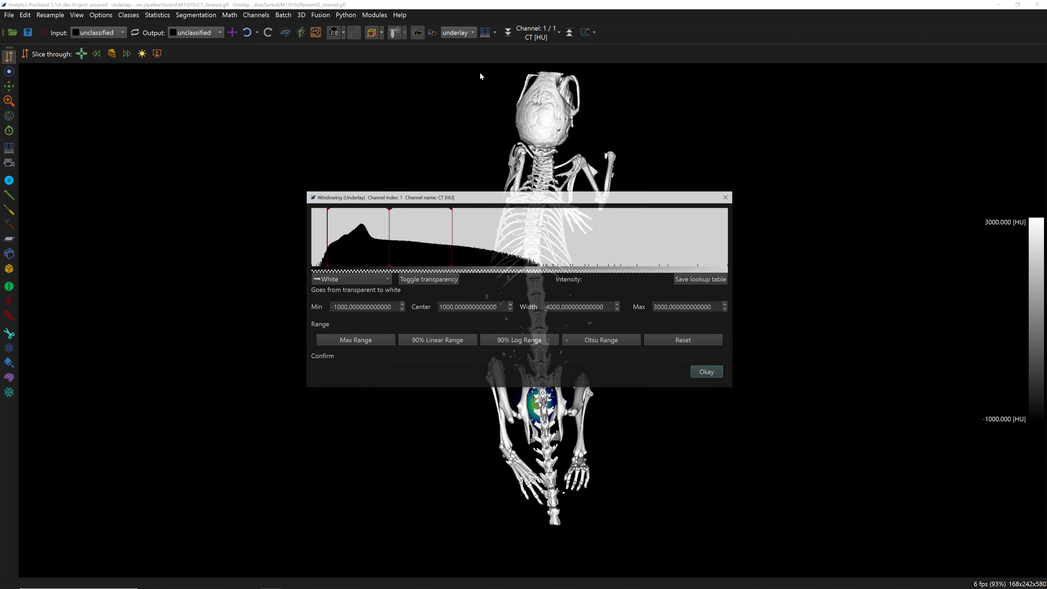
left_click(728, 195)
left_click(457, 34)
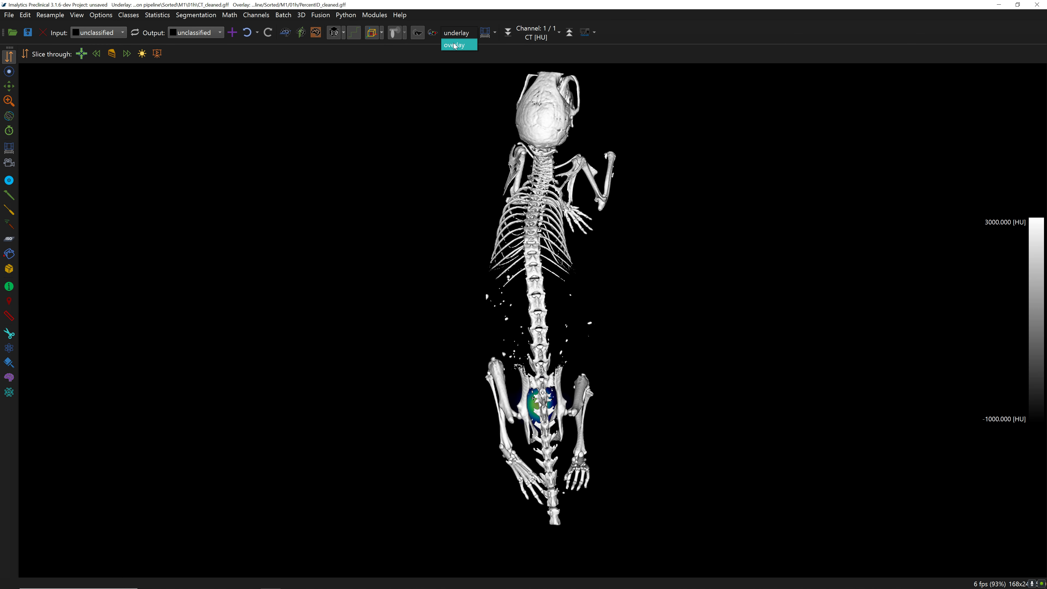
left_click(452, 48)
left_click(485, 33)
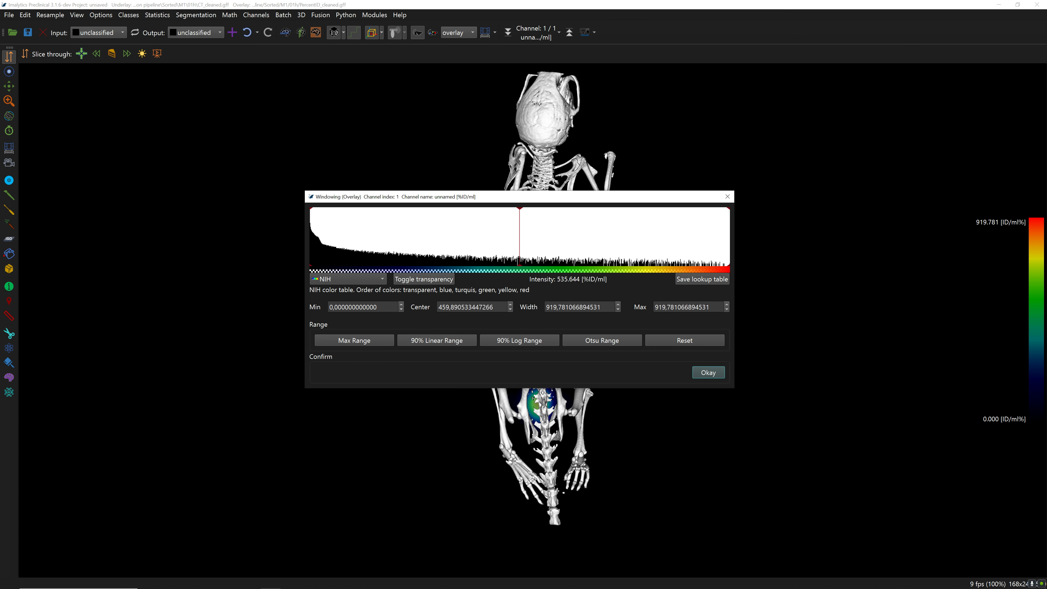
triple_click(689, 307)
type("10")
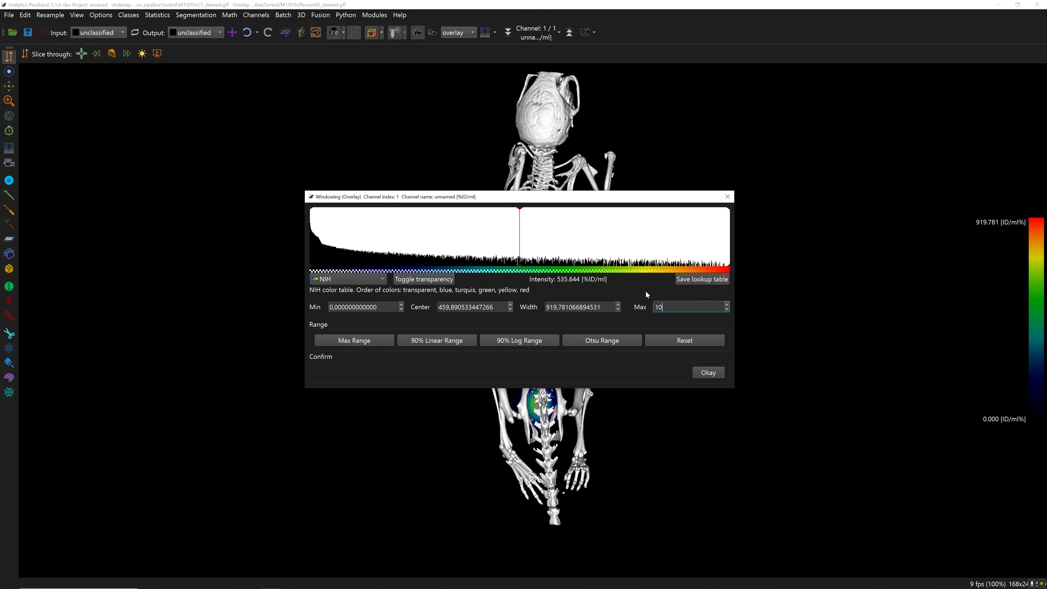
key("Return")
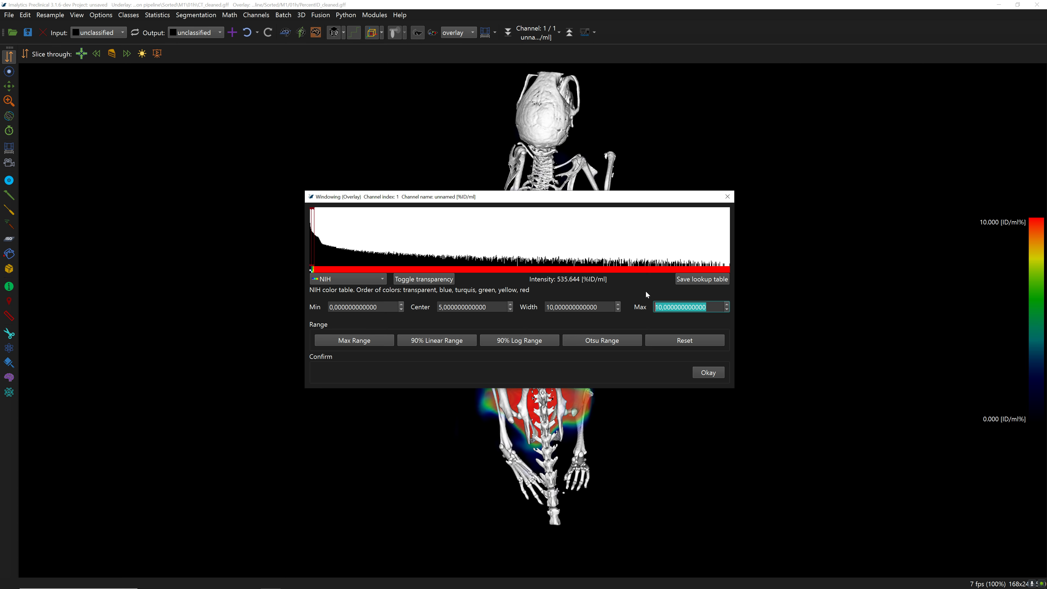
left_click(704, 372)
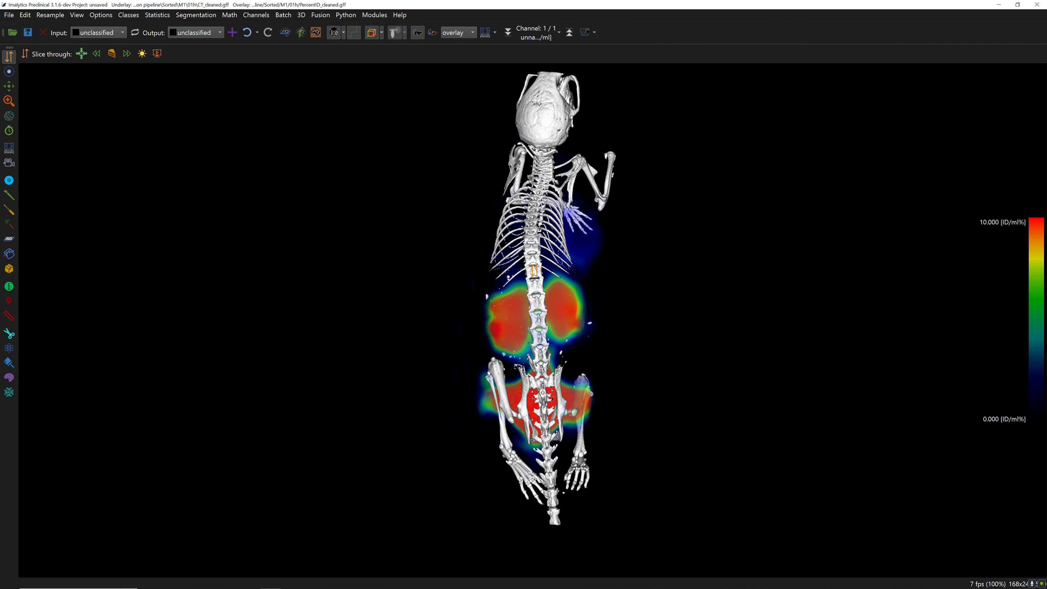
Shrink the Imalytics window to a narrower size and center the full skeleton in the 3D view.
left_click(9, 86)
left_click_drag(496, 218, 486, 230)
left_click(1018, 5)
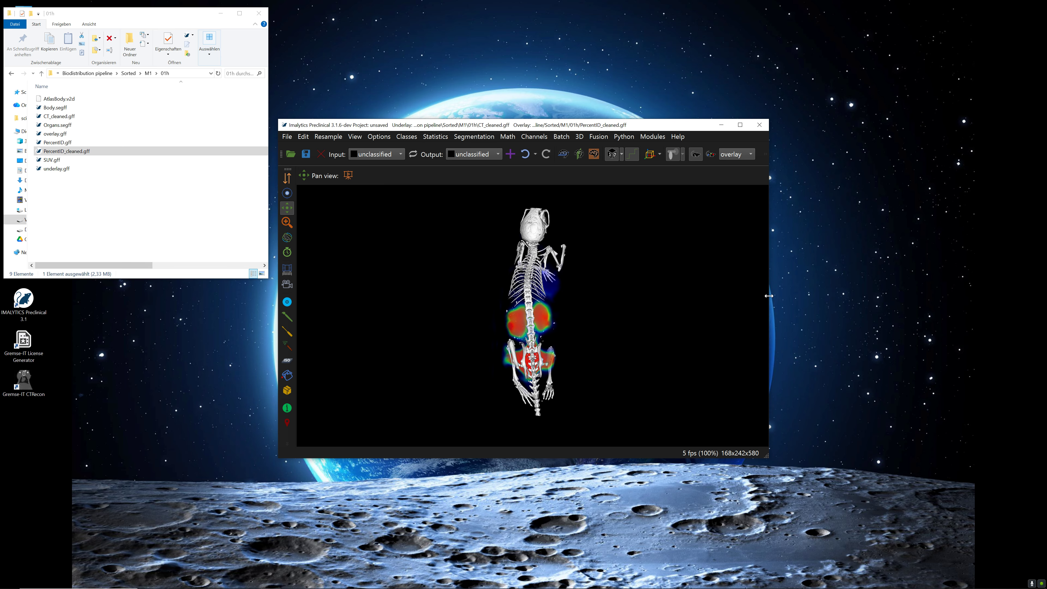
left_click_drag(769, 296, 707, 299)
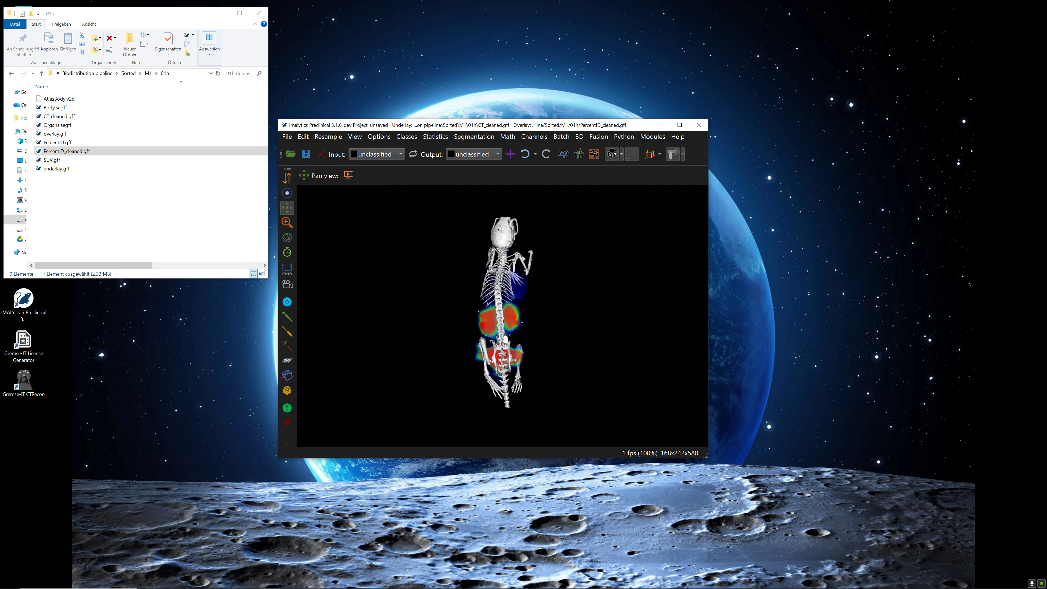
scroll(506, 338, "up", 2)
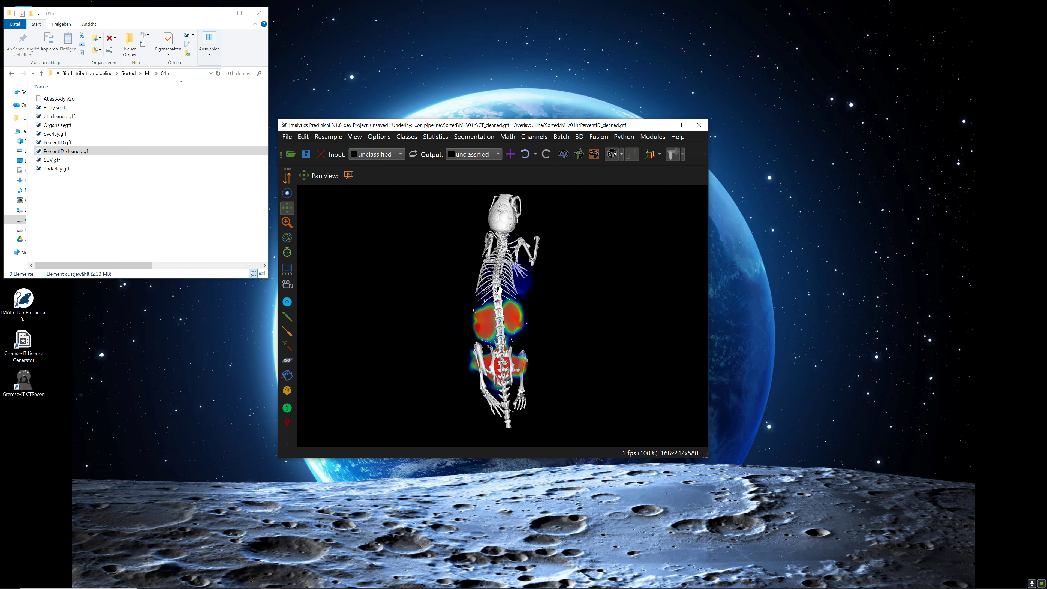
left_click_drag(499, 290, 510, 235)
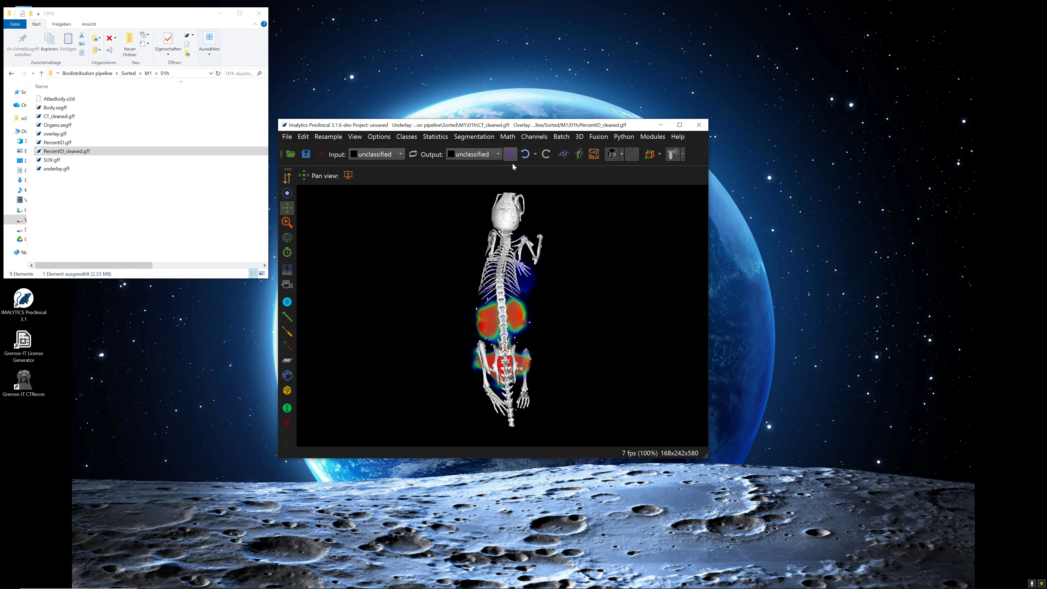
left_click_drag(511, 306, 531, 307)
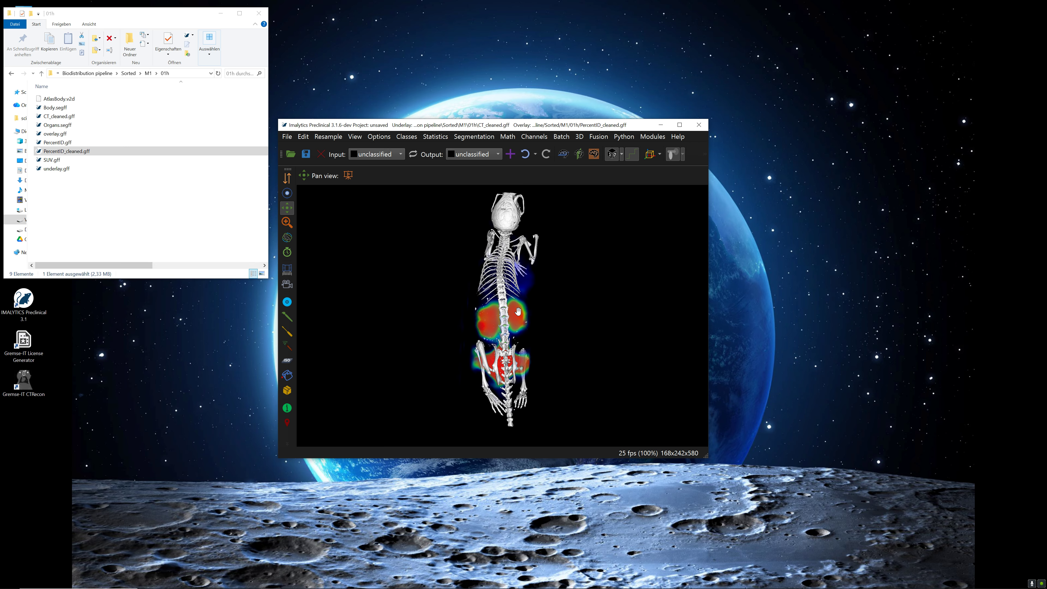
left_click_drag(708, 285, 691, 306)
left_click_drag(488, 311, 466, 293)
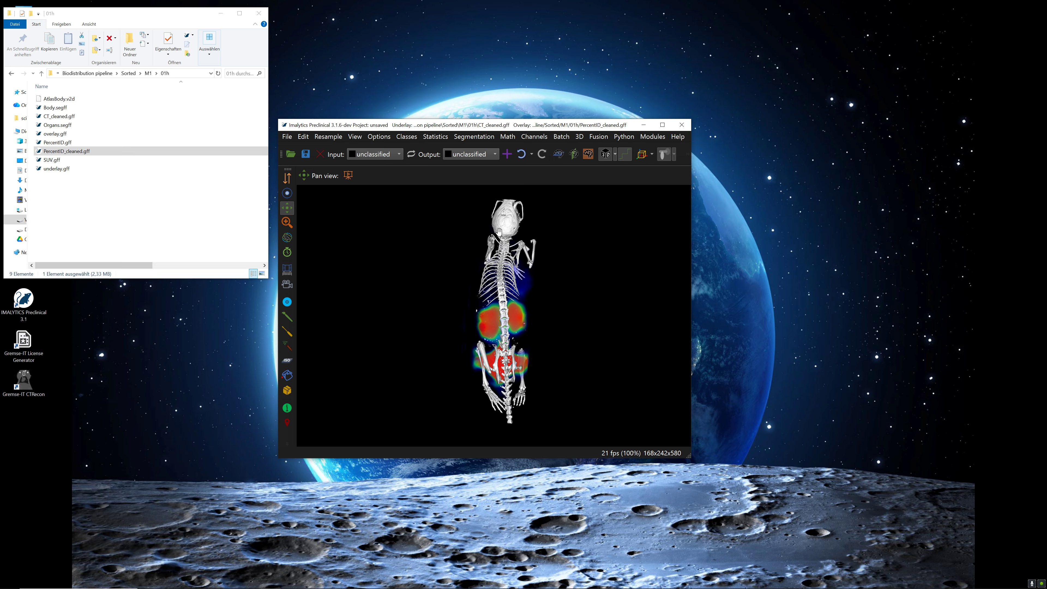
Save a screenshot of the 3D view as 3D Rendering.png in the M1 01h folder and copy the file name.
right_click(415, 291)
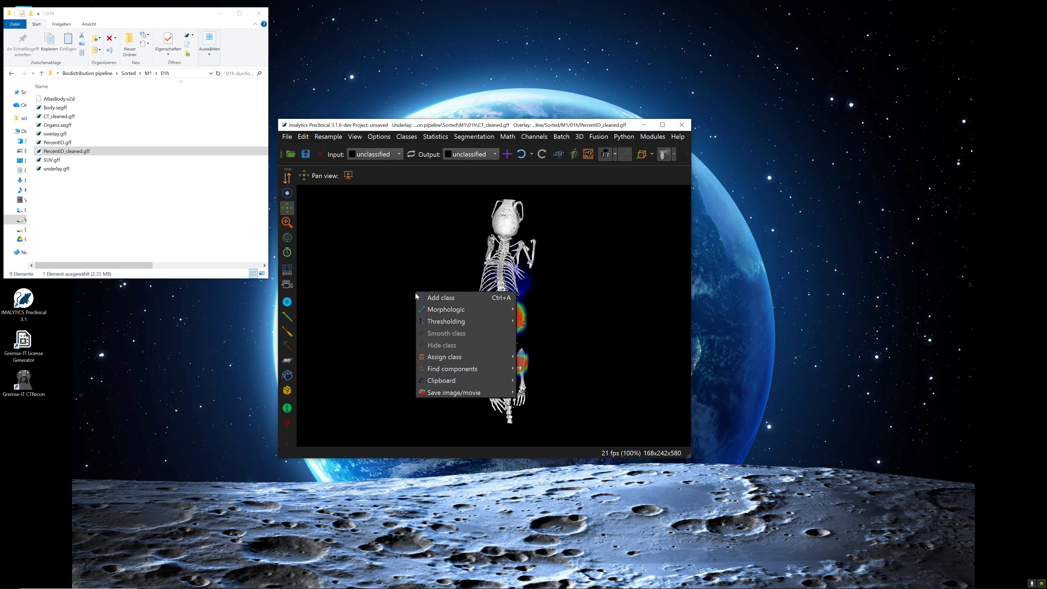
mouse_move(454, 392)
left_click(554, 394)
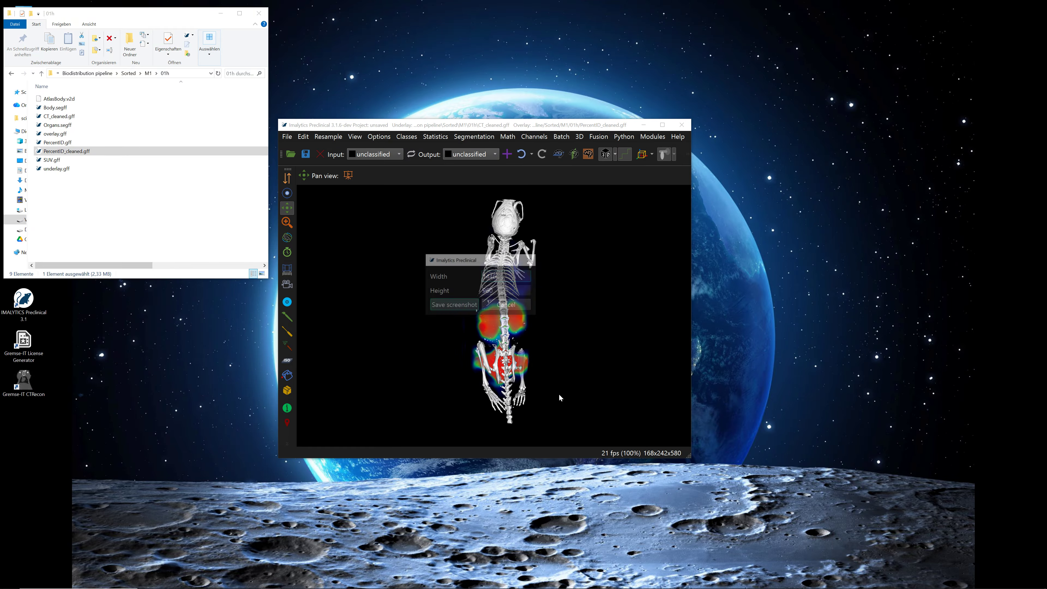
left_click(464, 306)
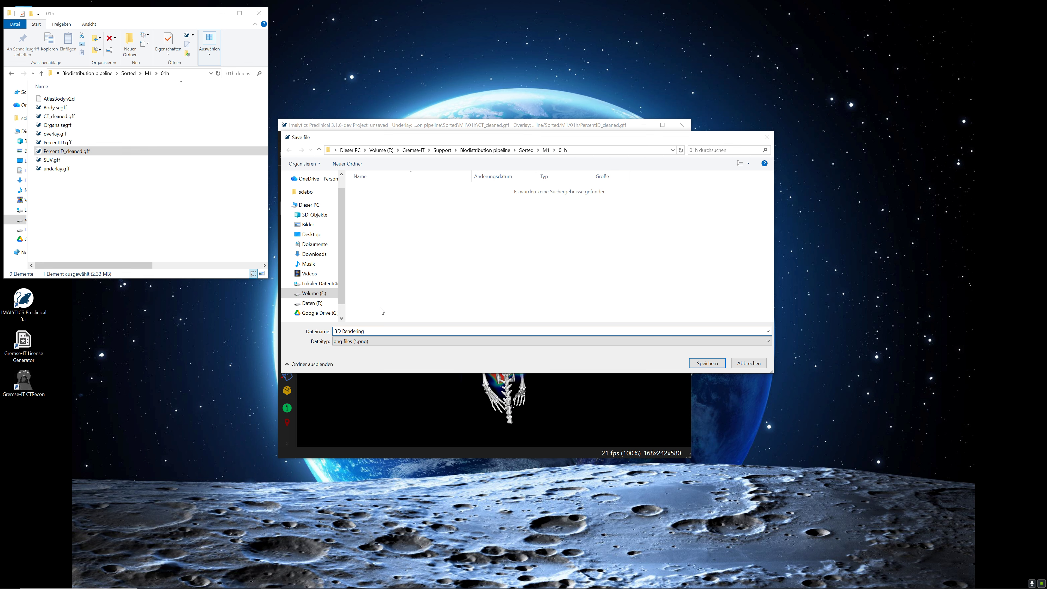
key("ctrl+a")
key("ctrl+c")
left_click(710, 360)
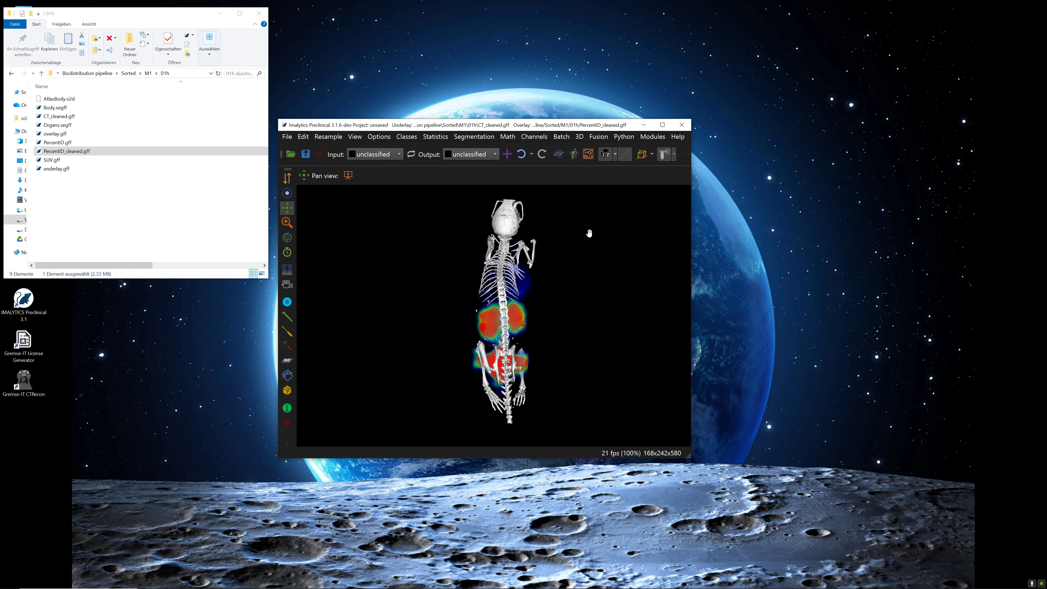
Update the batch settings to CT_cleaned.gff with the PercentID_cleaned.gff overlay and turn on the nested batch option.
left_click(561, 137)
left_click(578, 145)
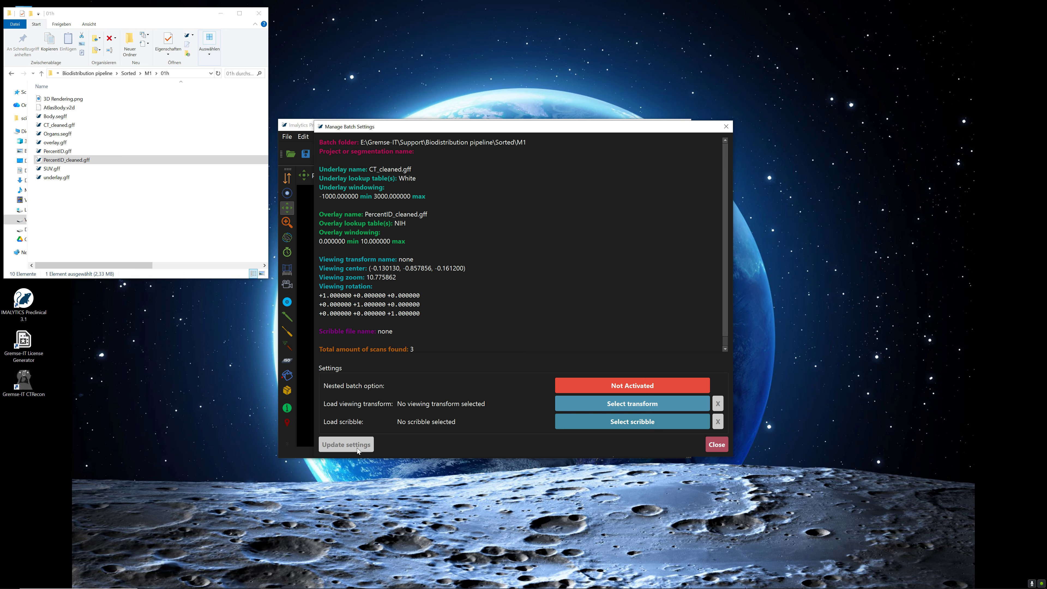
left_click(611, 390)
left_click(716, 445)
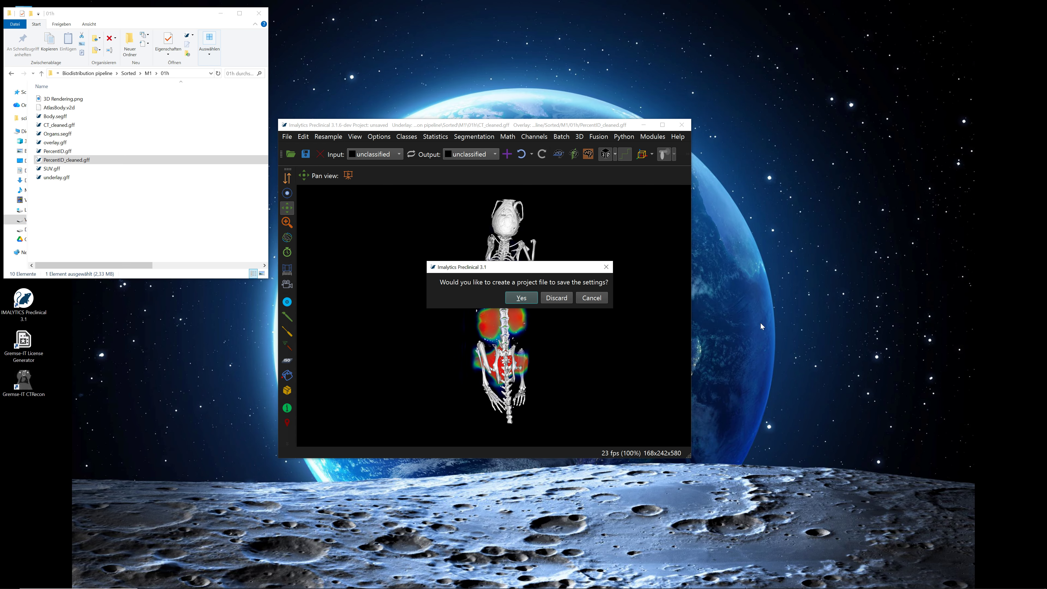
Load the M1 04h scan without creating a project file and save a screenshot of its 3D view.
left_click(555, 300)
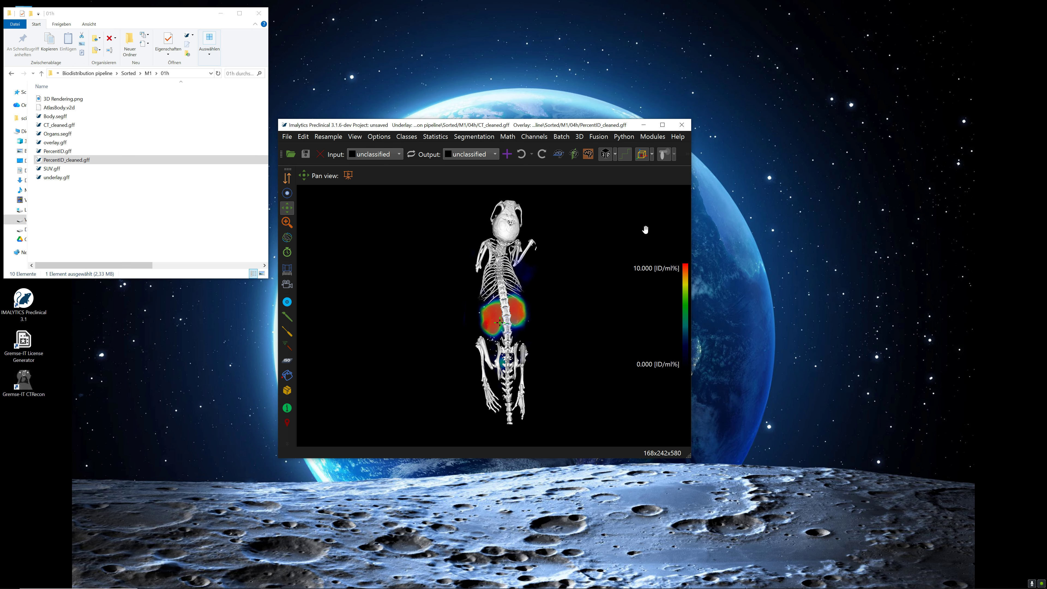
right_click(405, 314)
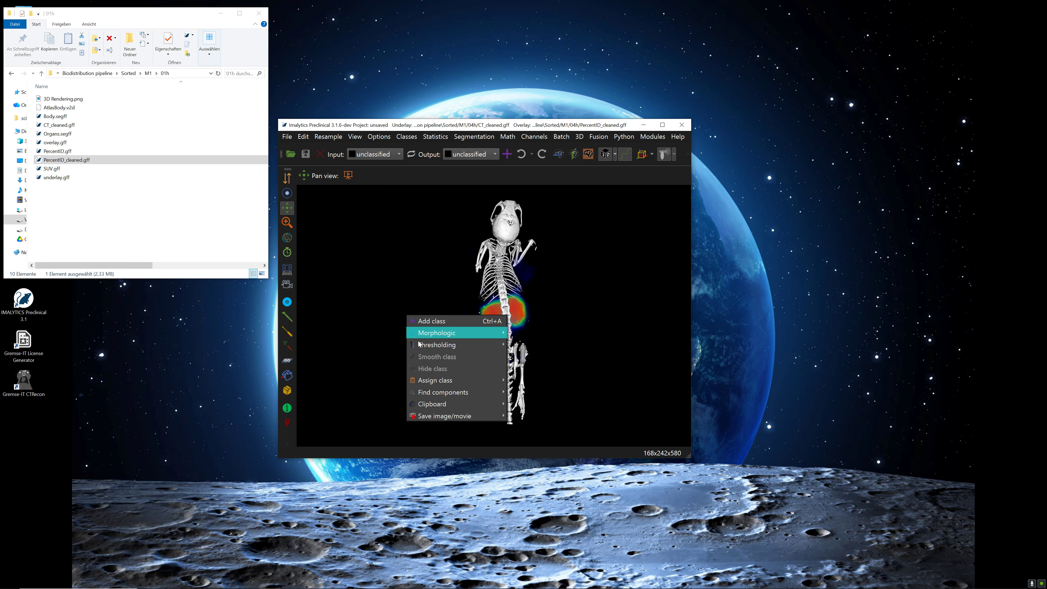
mouse_move(459, 417)
left_click(524, 417)
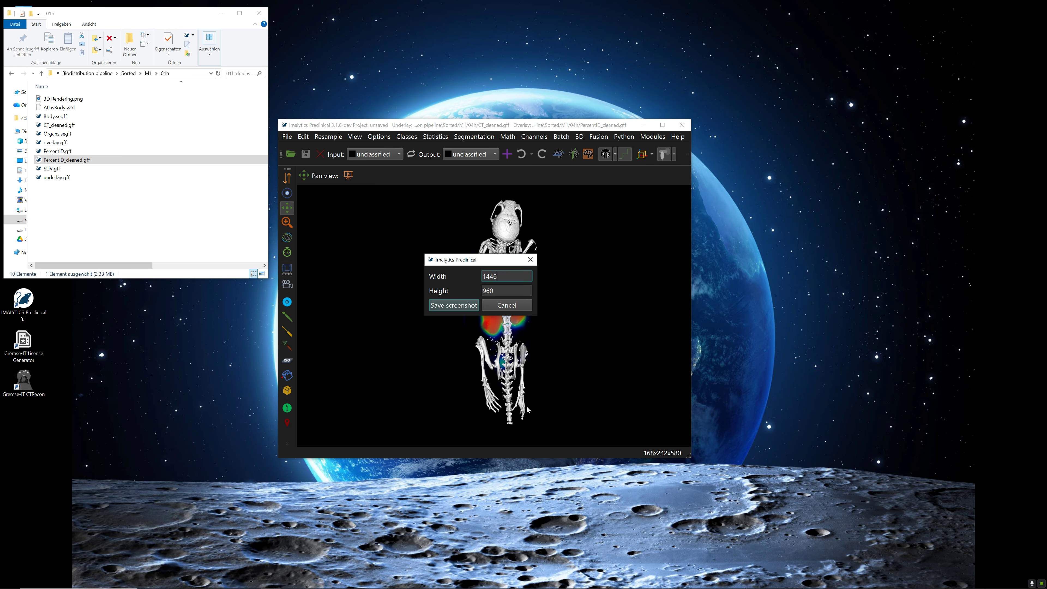
left_click(468, 305)
key("Return")
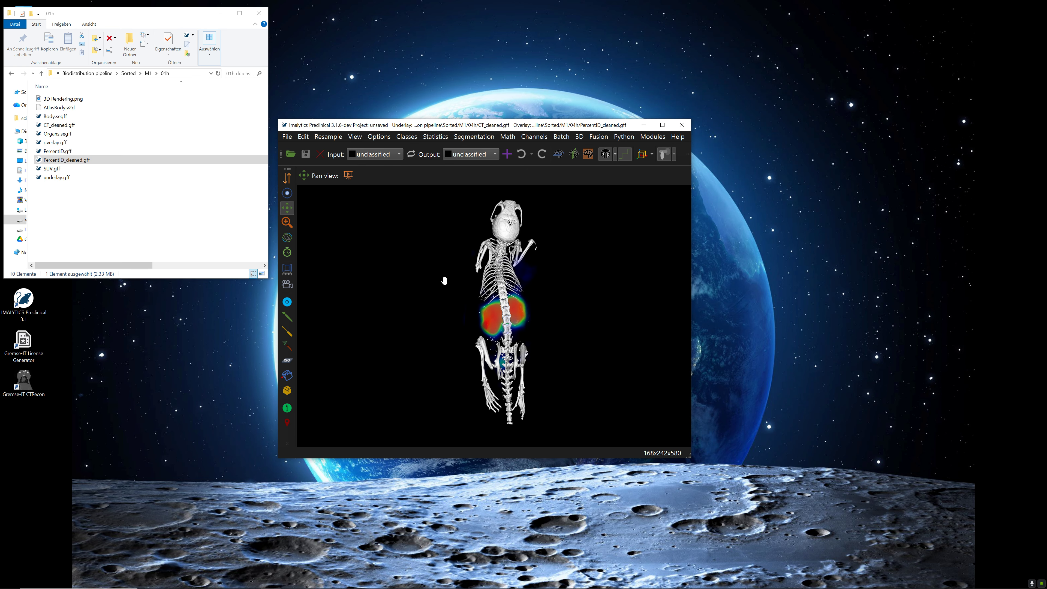
Advance to the M1 24h scan without creating a project file.
key("alt+F4")
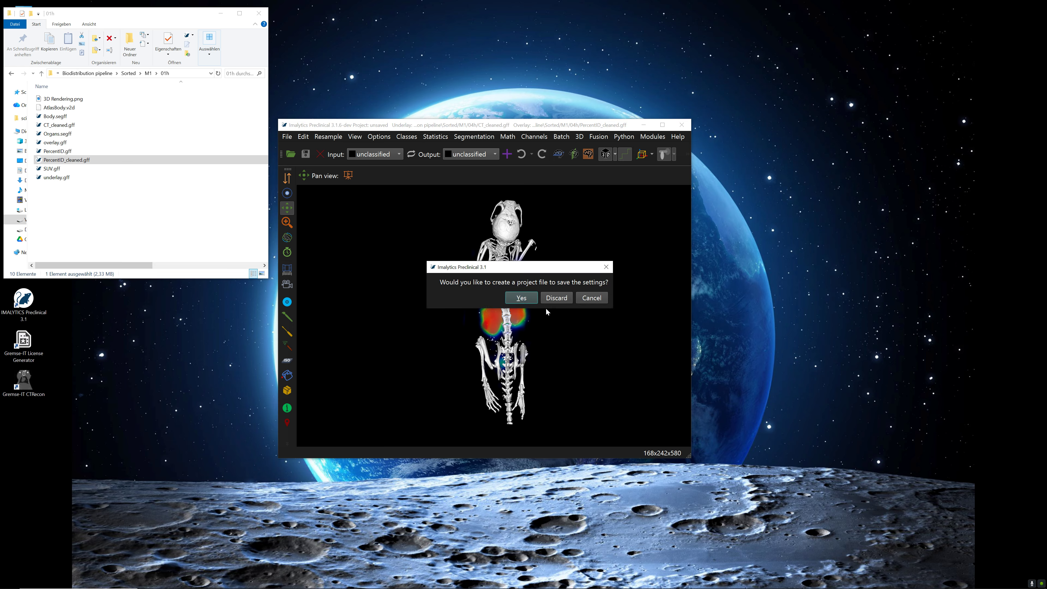
left_click(556, 298)
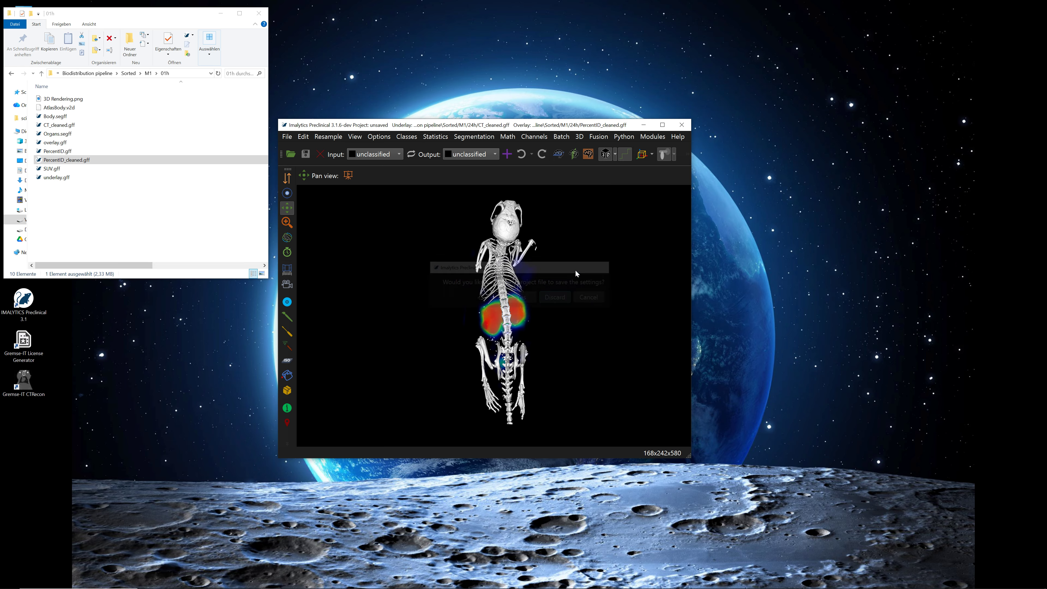
Save a 1446 × 960 screenshot of the M1 24h scan's 3D view in its own folder.
right_click(411, 315)
mouse_move(457, 417)
left_click(536, 417)
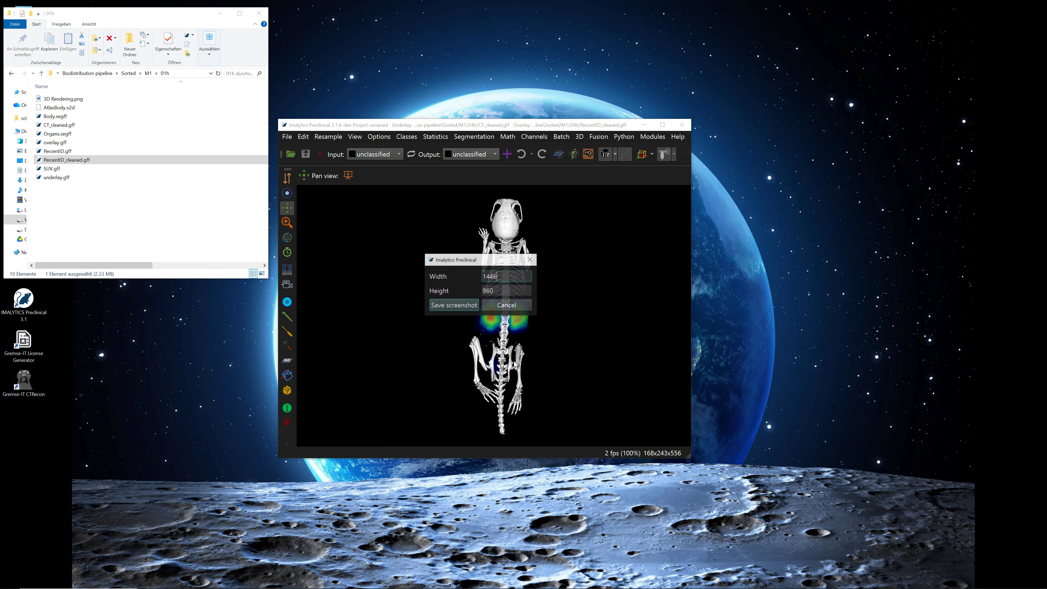
left_click(454, 305)
key("Return")
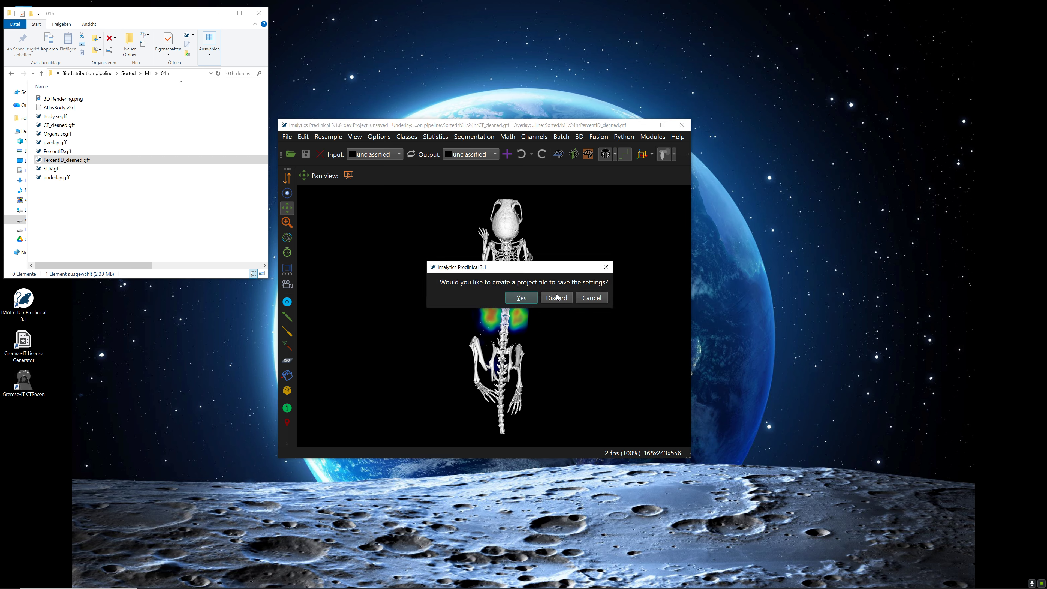
Load the M2 01h scan without creating a project file and save a screenshot of its 3D view.
left_click(558, 297)
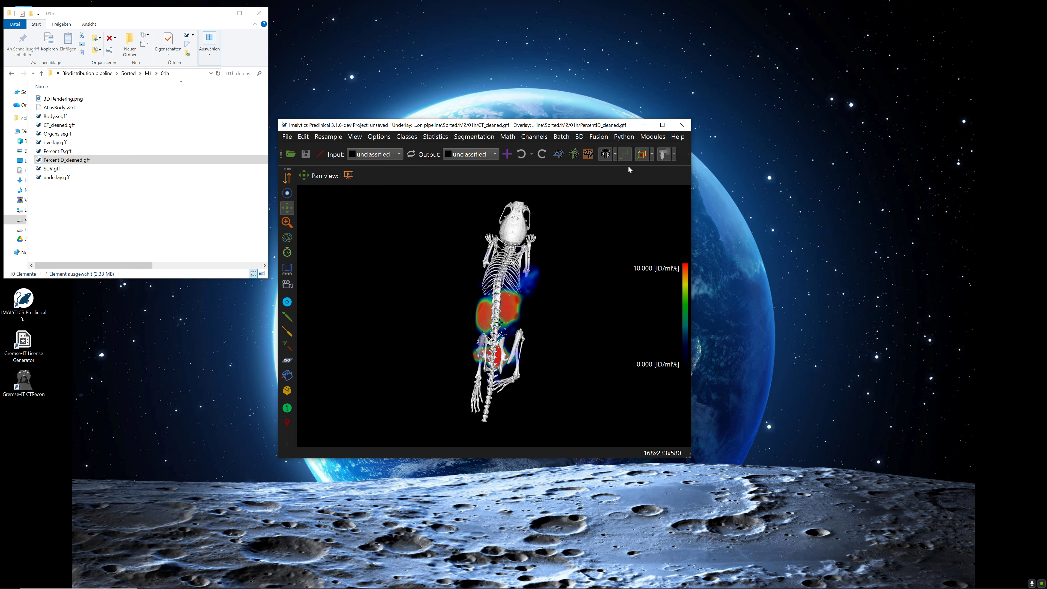
left_click_drag(510, 366, 512, 328)
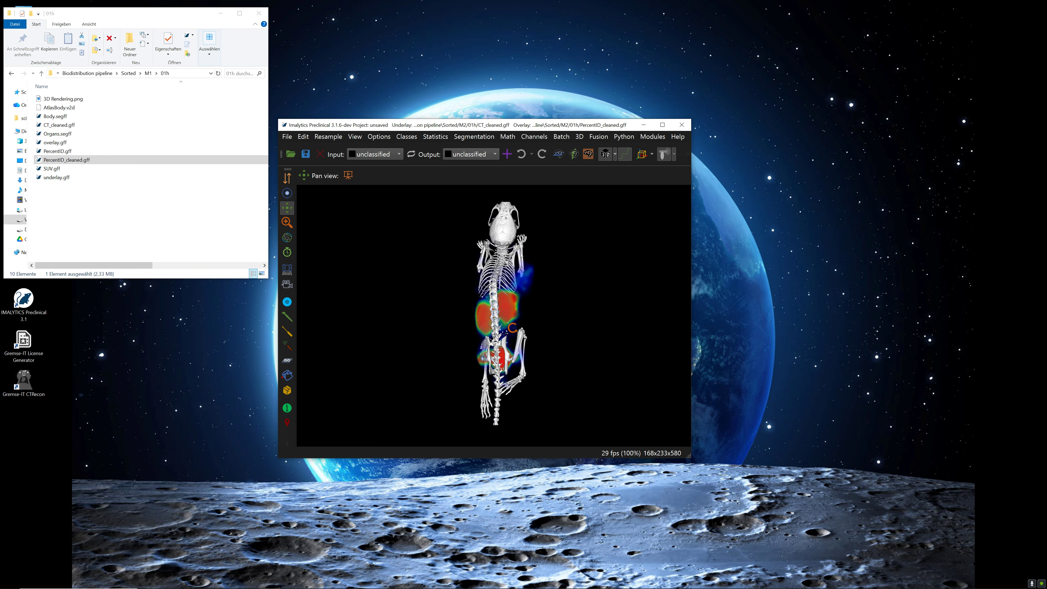
right_click(512, 328)
mouse_move(495, 429)
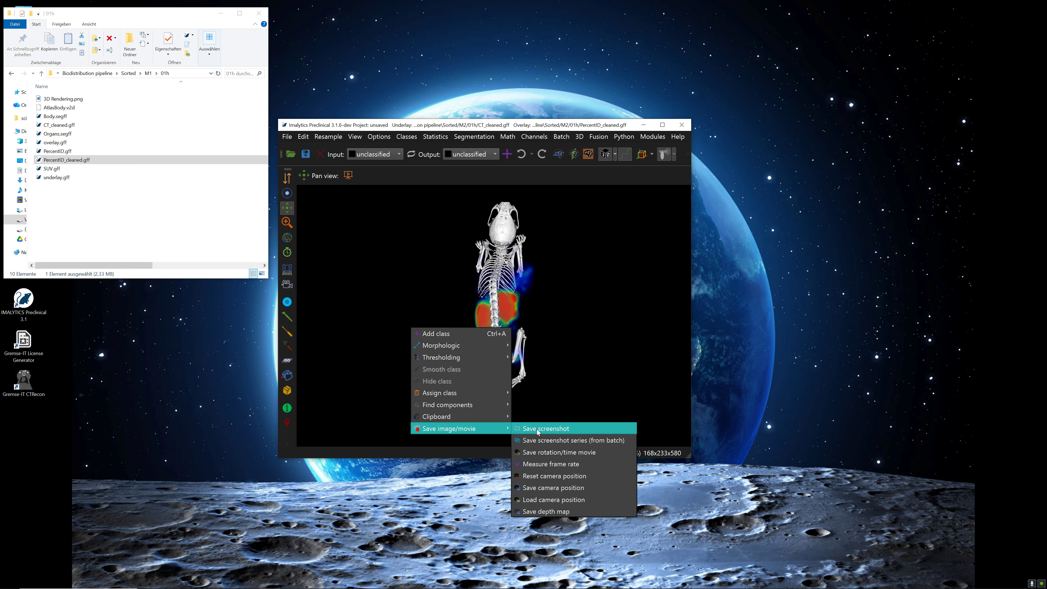
left_click(538, 430)
left_click(465, 306)
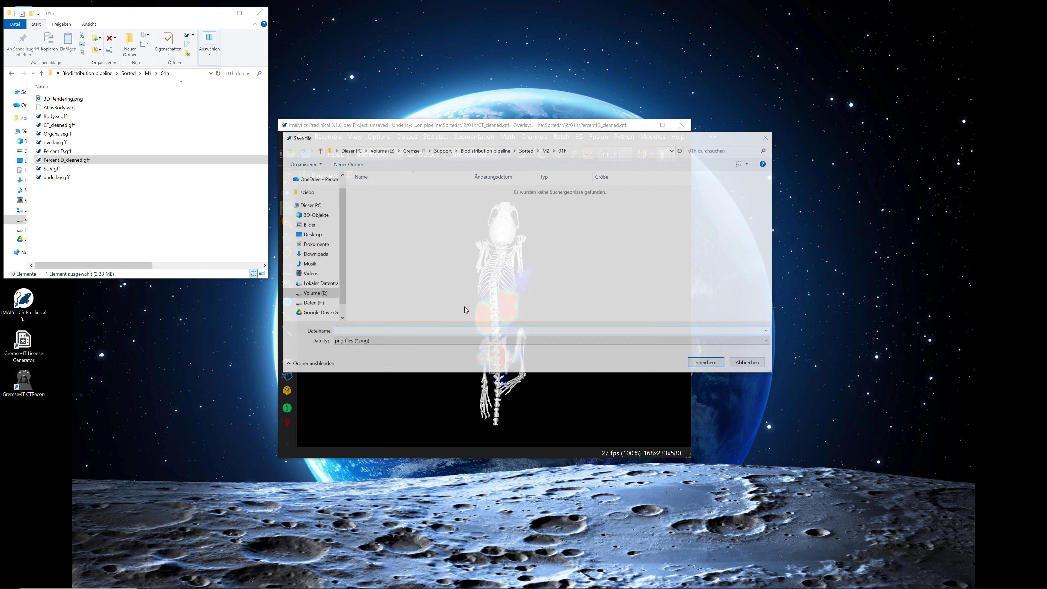
key("Return")
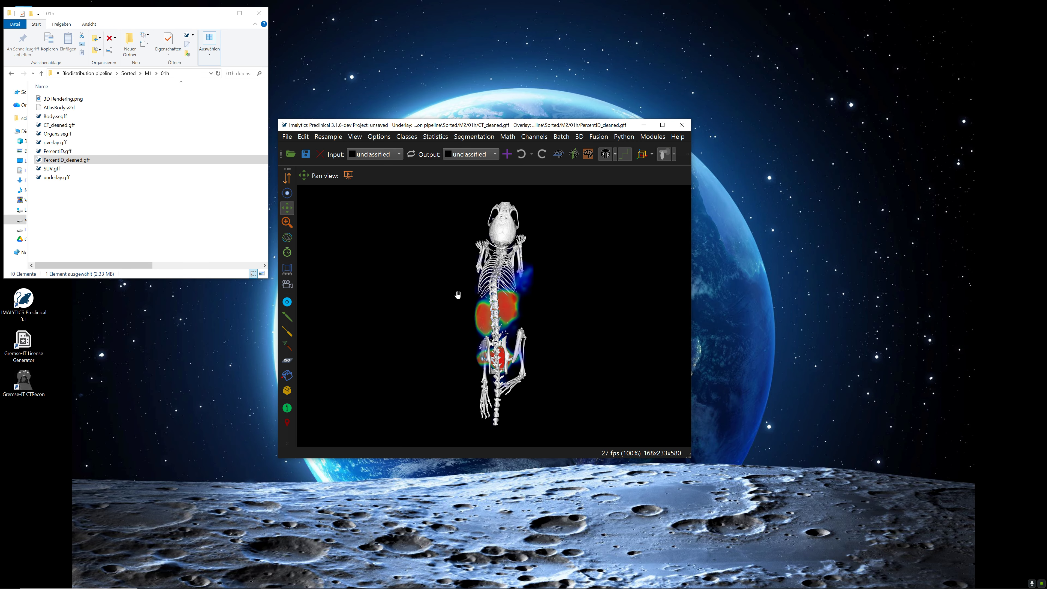
Load the M2 04h scan without creating a project file and hide the color scale in the 3D view.
left_click(556, 297)
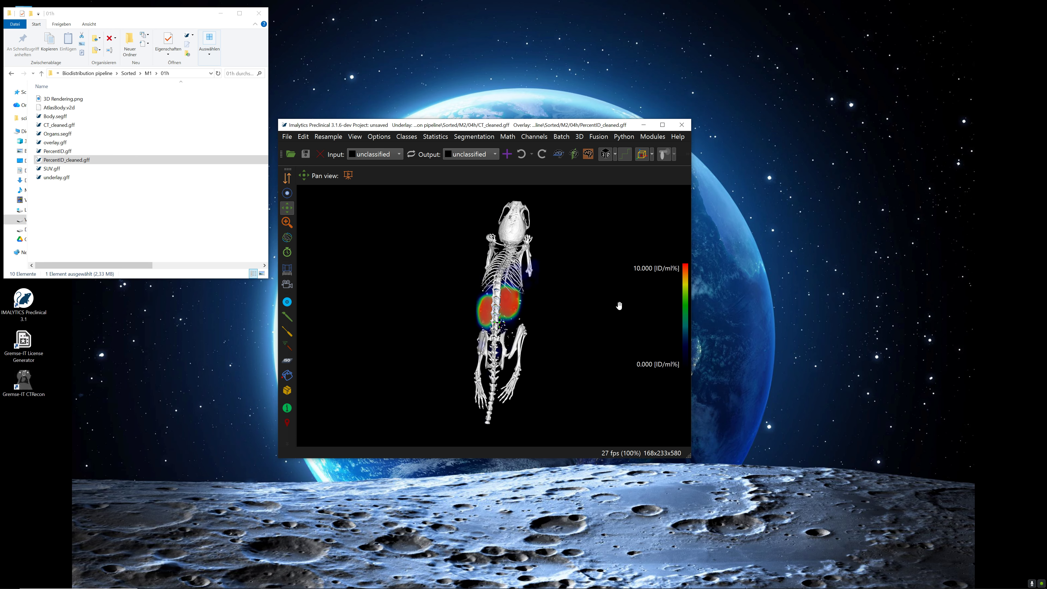
left_click(639, 156)
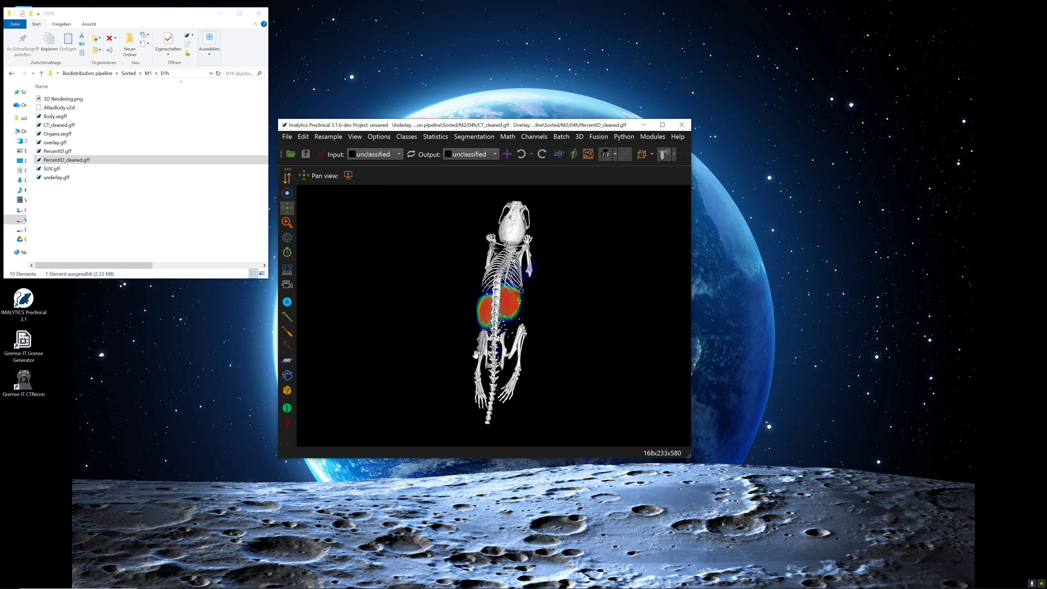
left_click_drag(474, 358, 477, 257)
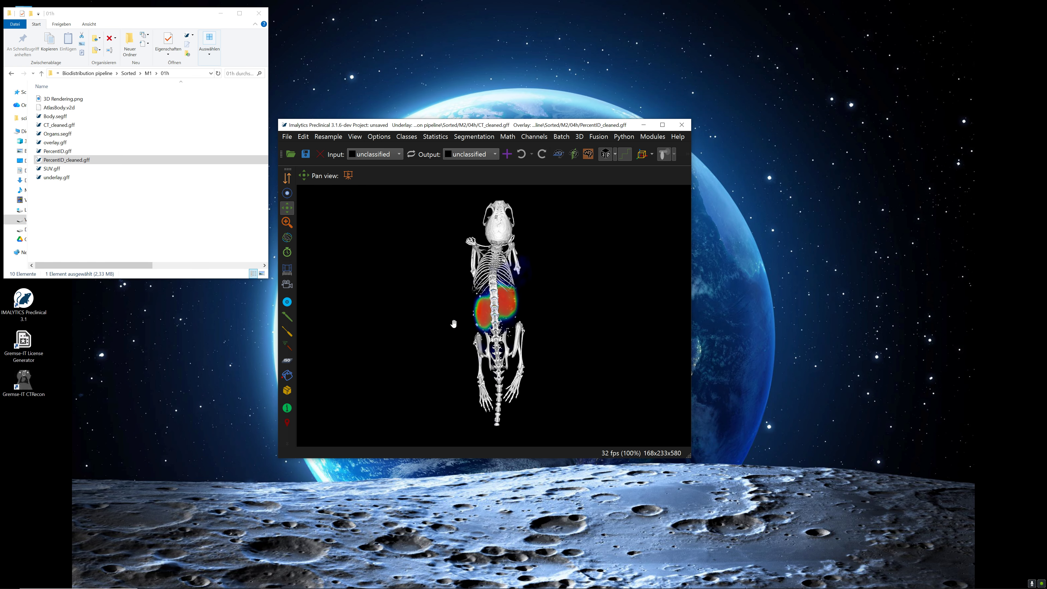
Save a screenshot of the M2 04h 3D view as 3D Rendering in the 04h folder.
right_click(381, 319)
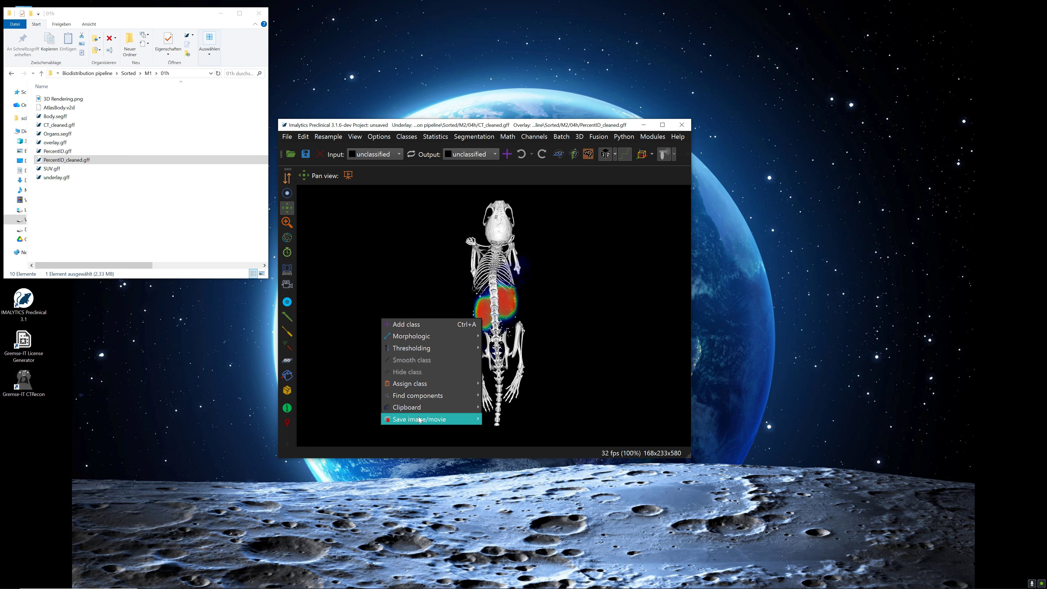
mouse_move(453, 420)
left_click(515, 419)
key("ctrl+v")
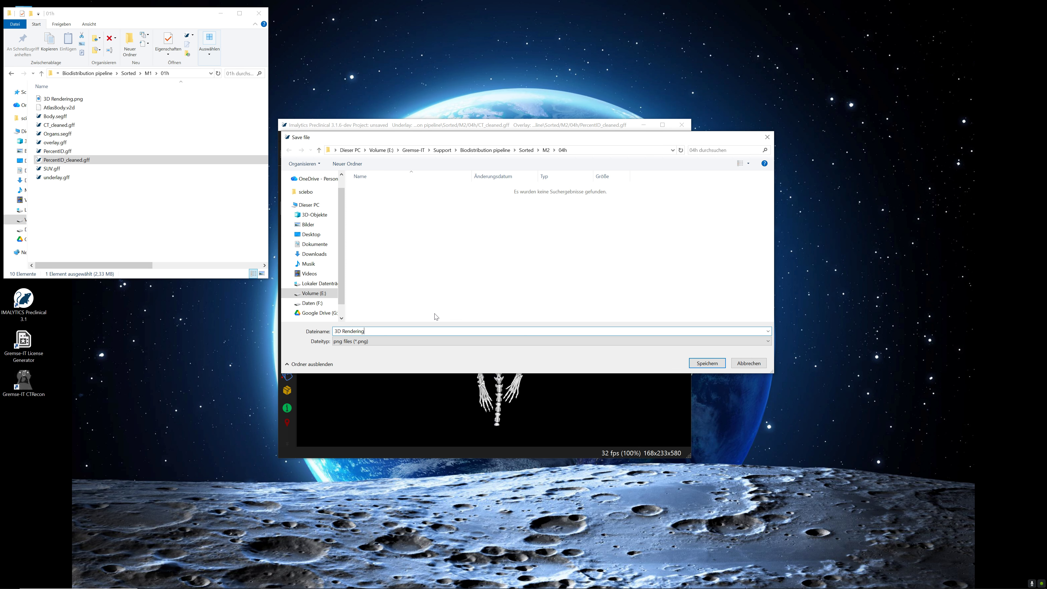
key("Return")
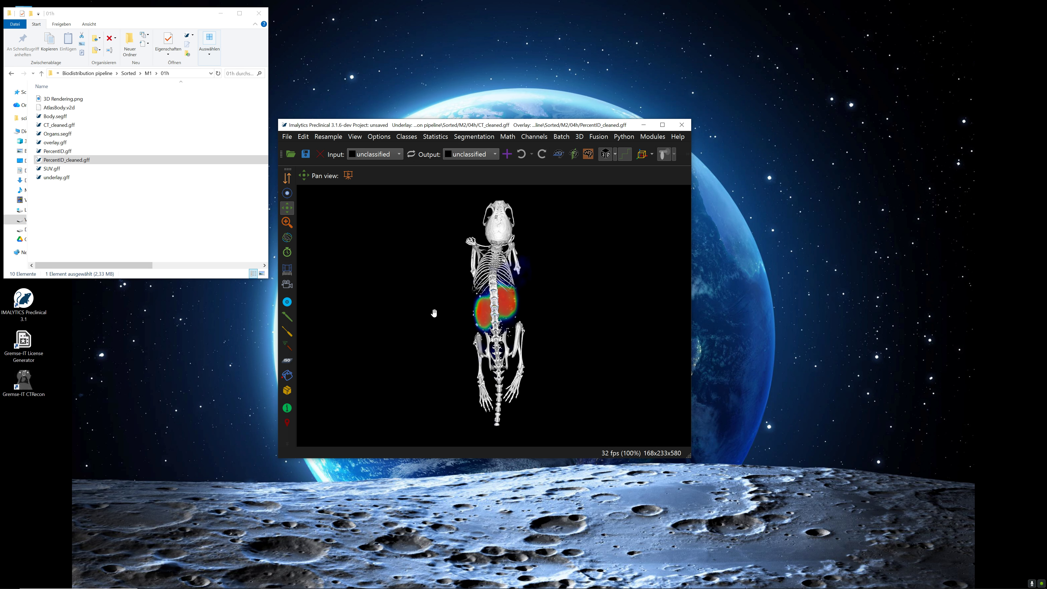
Load the M2 24h scan without creating a project file and save a screenshot of its 3D view.
left_click(559, 298)
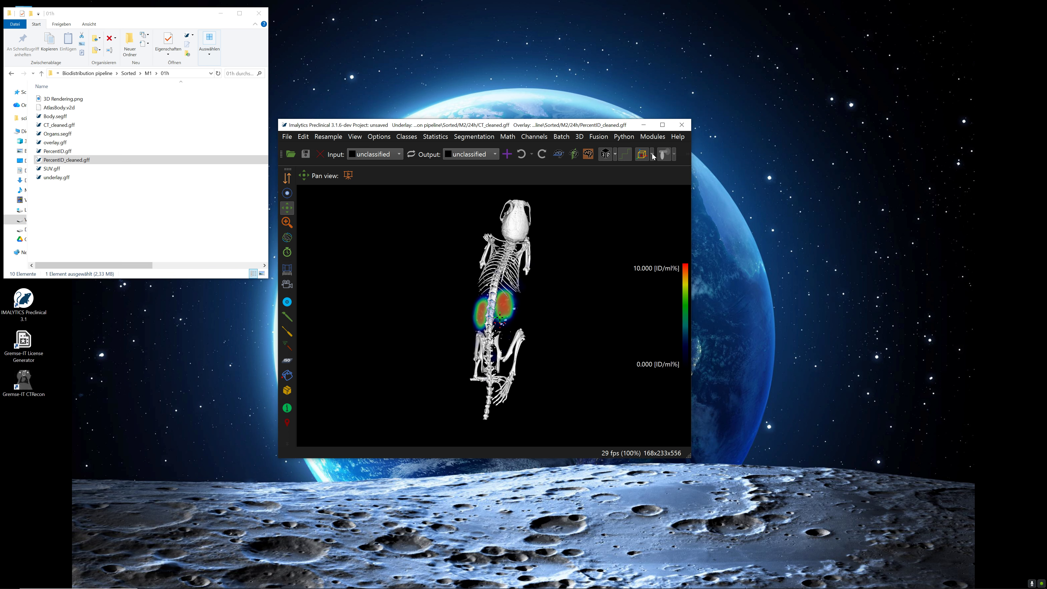
left_click_drag(511, 345, 456, 290)
right_click_drag(456, 289, 444, 305)
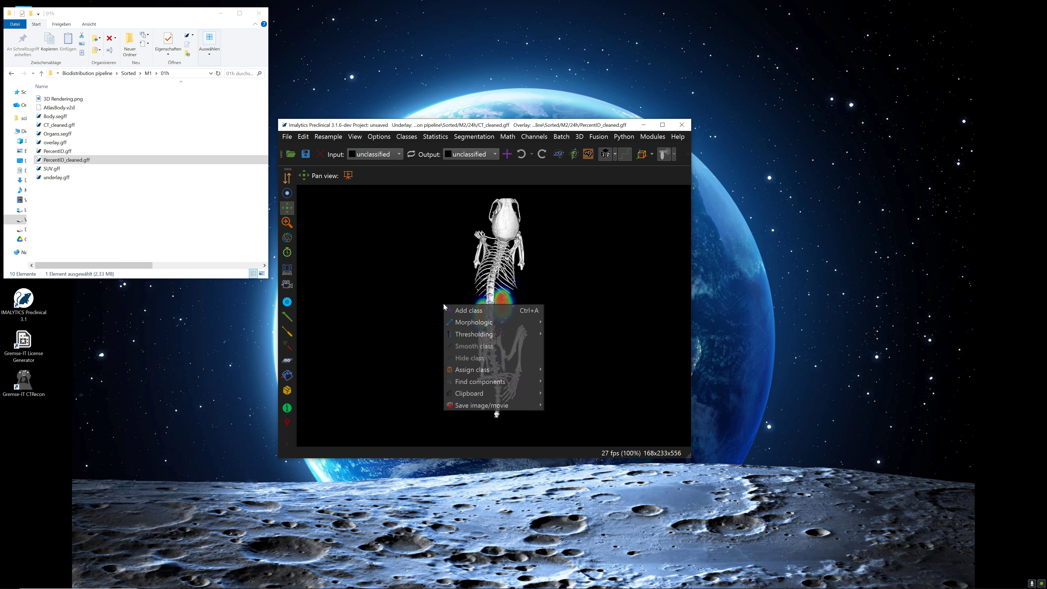
mouse_move(495, 405)
left_click(568, 406)
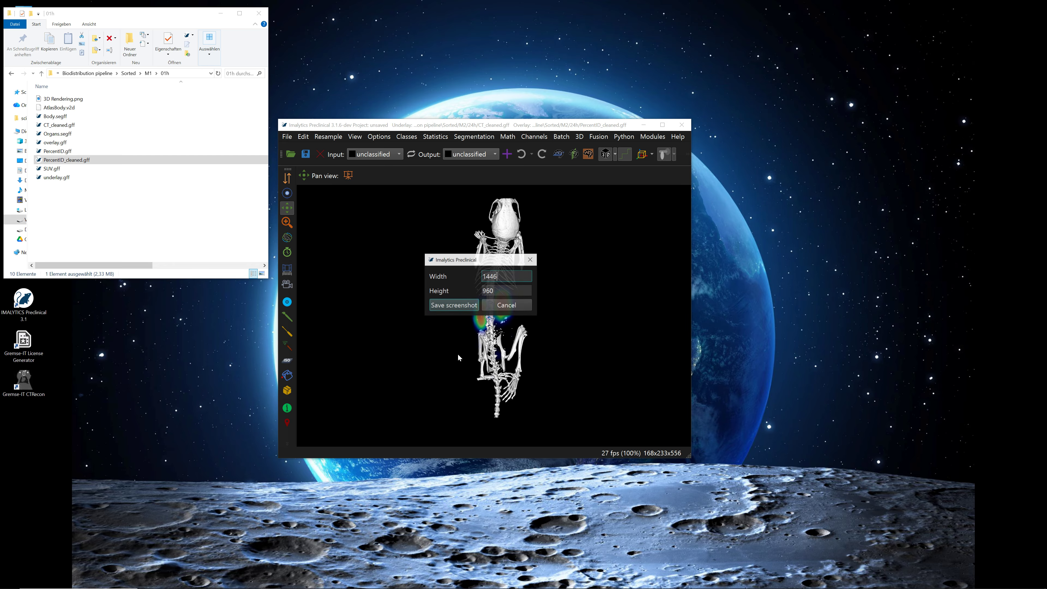
left_click(445, 306)
key("Return")
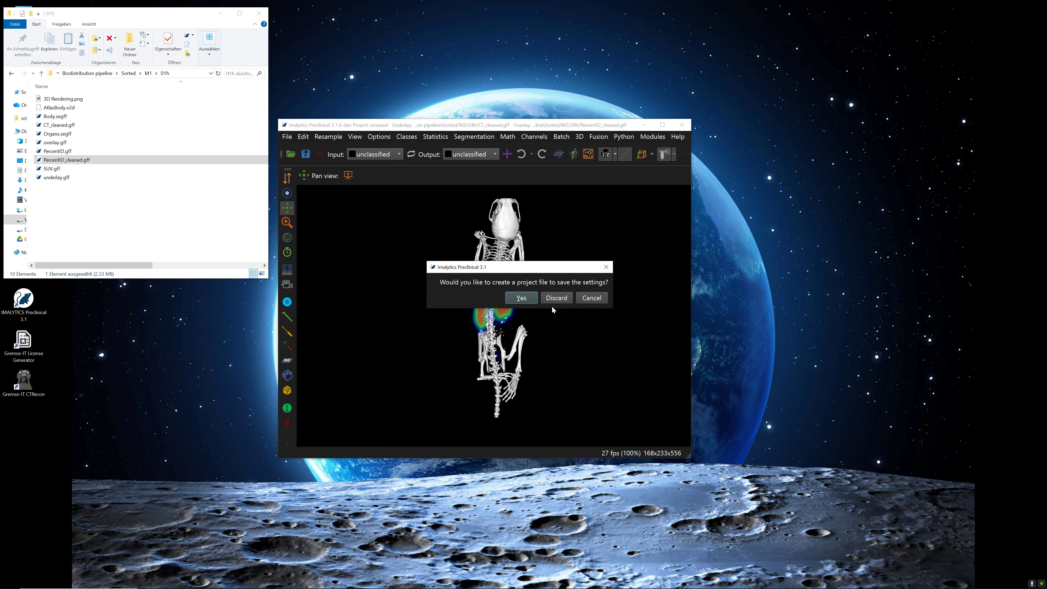
Load the M3 01h scan without creating a project file and save its 3D view as 3D Rendering.
left_click(554, 295)
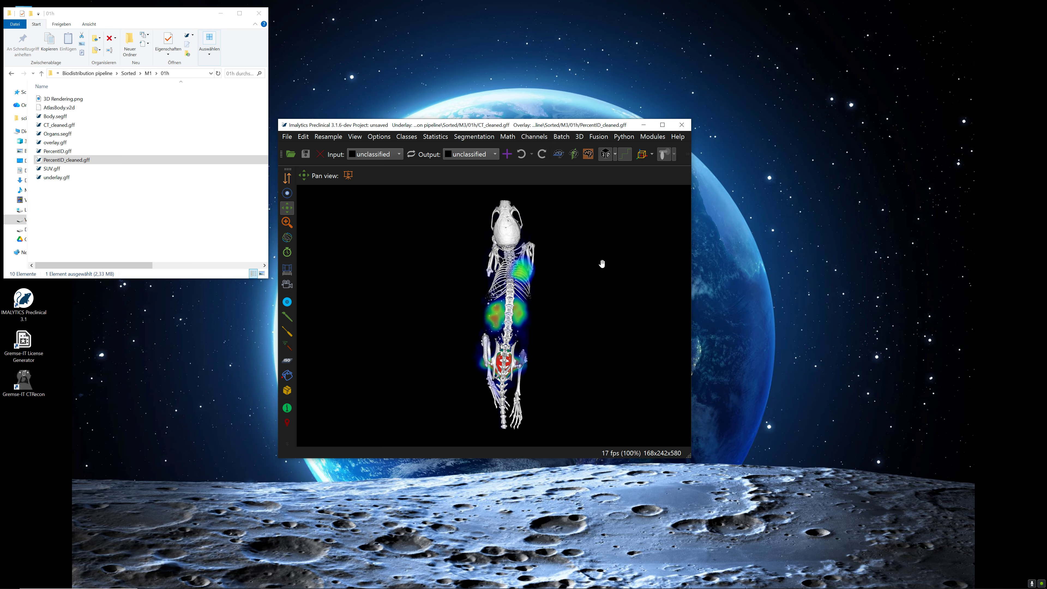
right_click(437, 294)
mouse_move(467, 397)
left_click(556, 396)
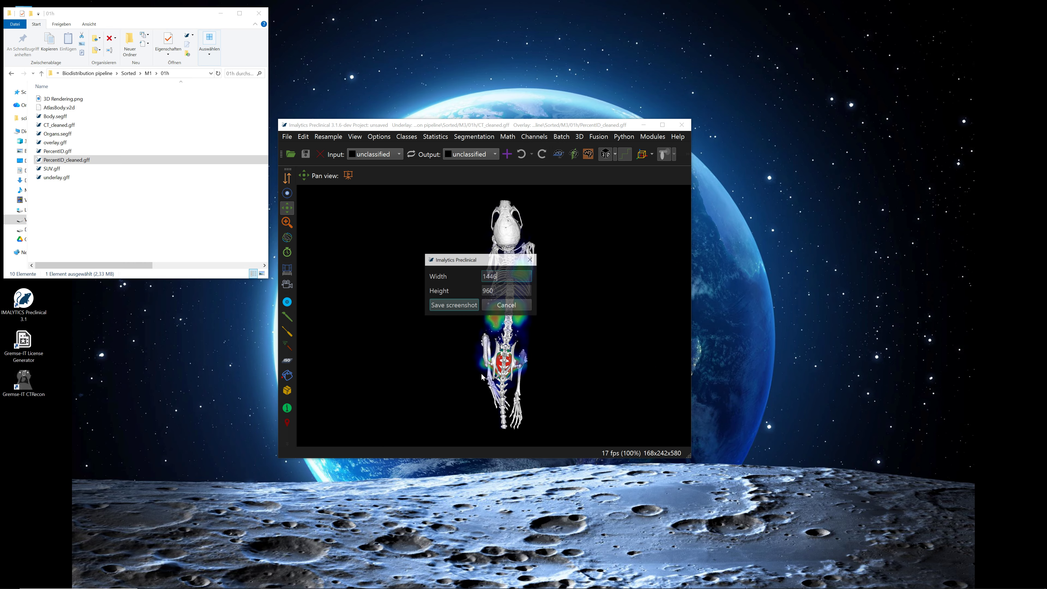
left_click(453, 305)
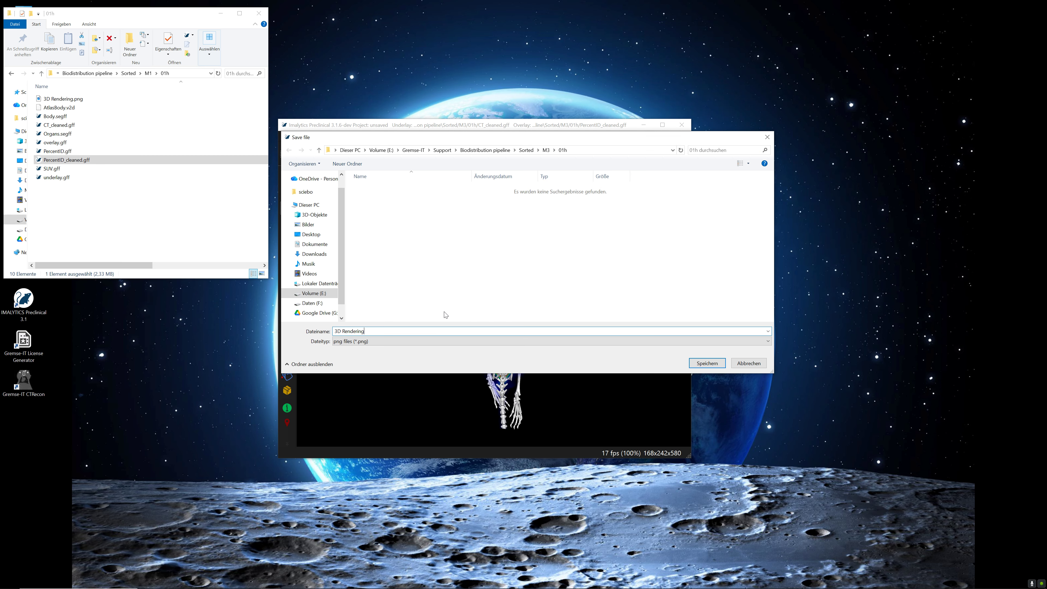
key("Return")
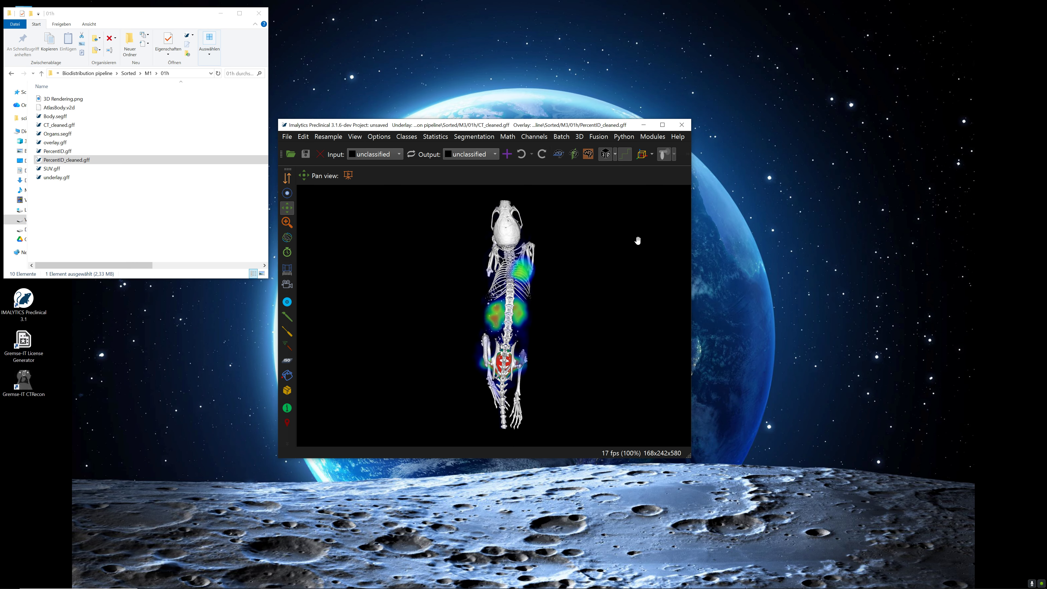
Load the M3 04h scan without creating a project file and save a screenshot of its 3D view.
key("Page_Down")
left_click(564, 293)
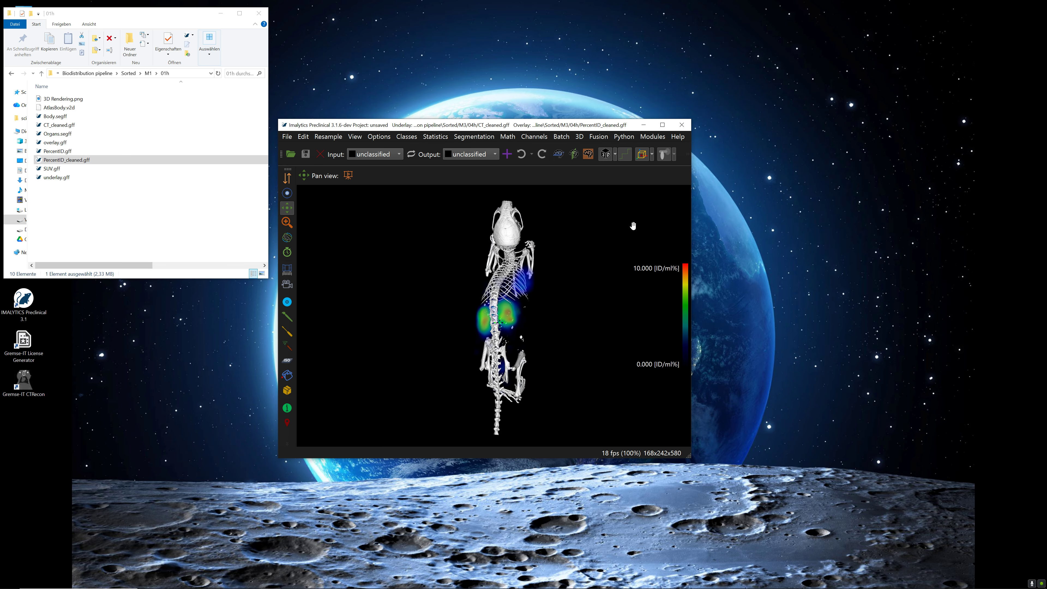
right_click(409, 307)
mouse_move(474, 410)
left_click(532, 408)
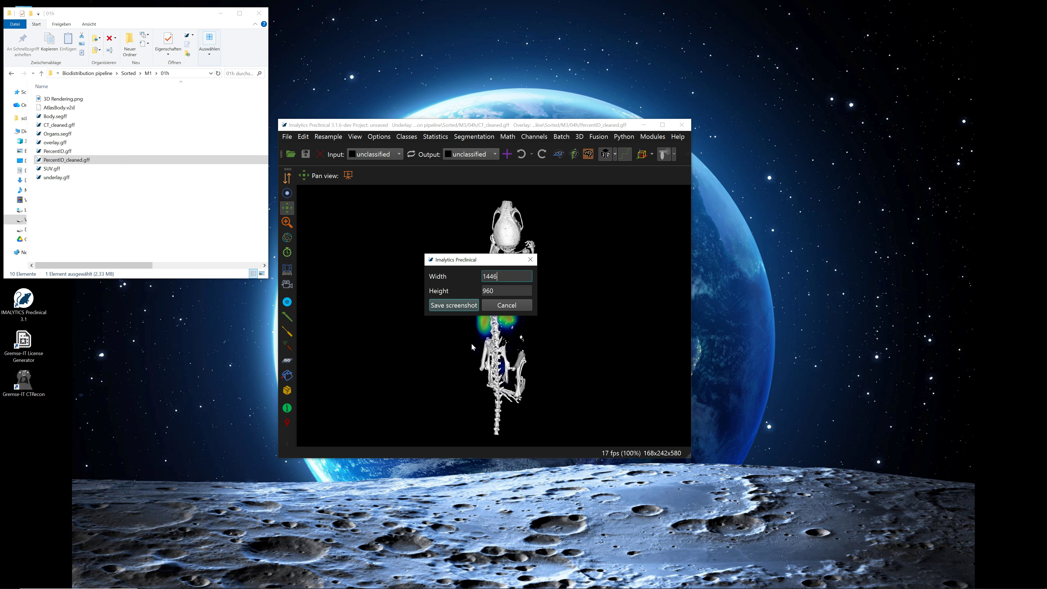
left_click(463, 305)
key("Escape")
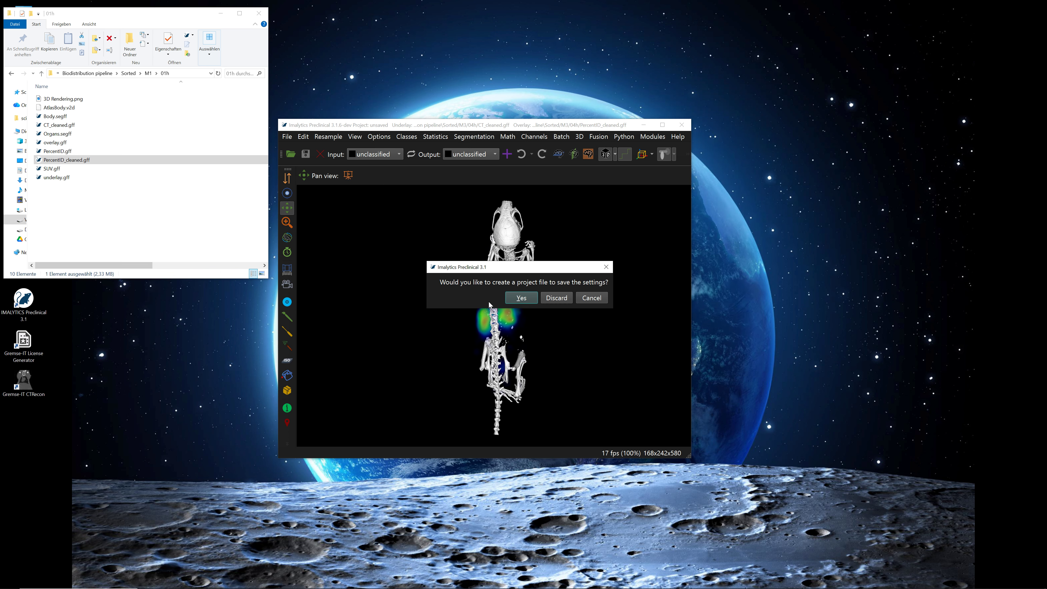
Load the M3 24h scan without creating a project file and save its 3D view as 3D Rendering.
left_click(556, 298)
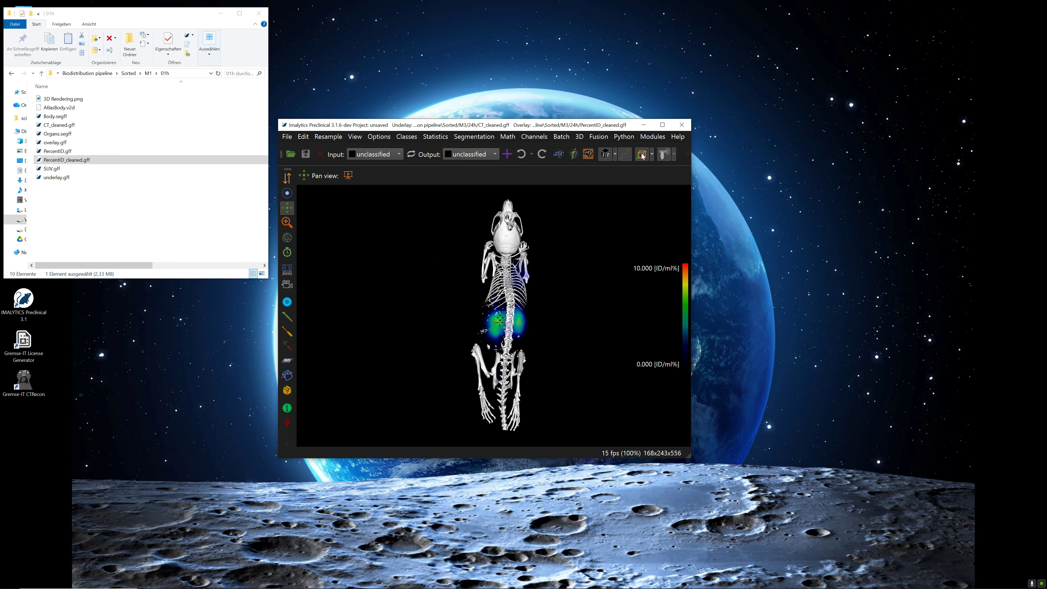
right_click(439, 296)
mouse_move(484, 398)
left_click(579, 398)
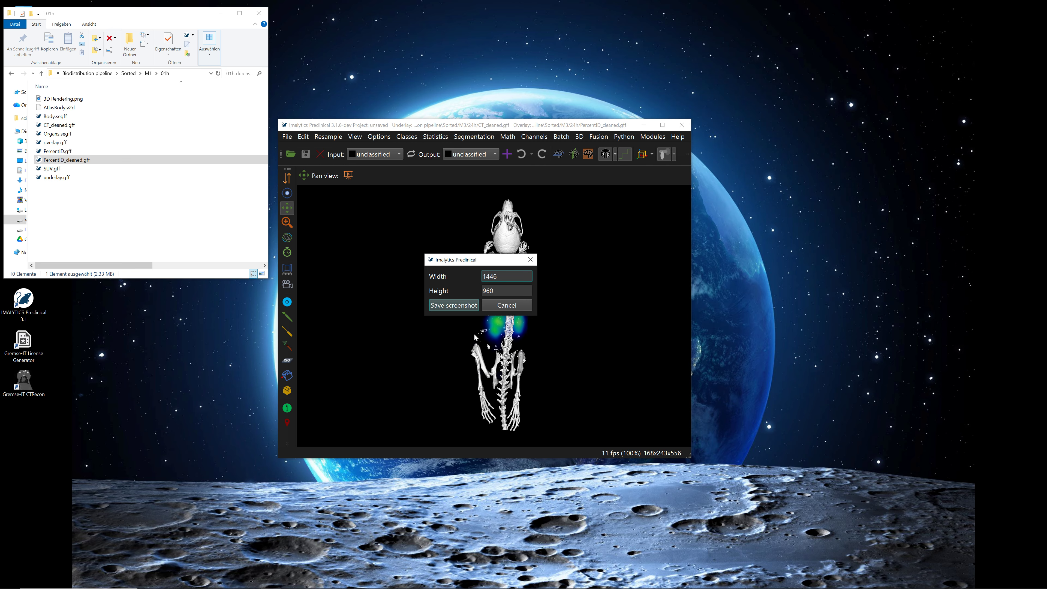
left_click(454, 305)
type("3D Rendering")
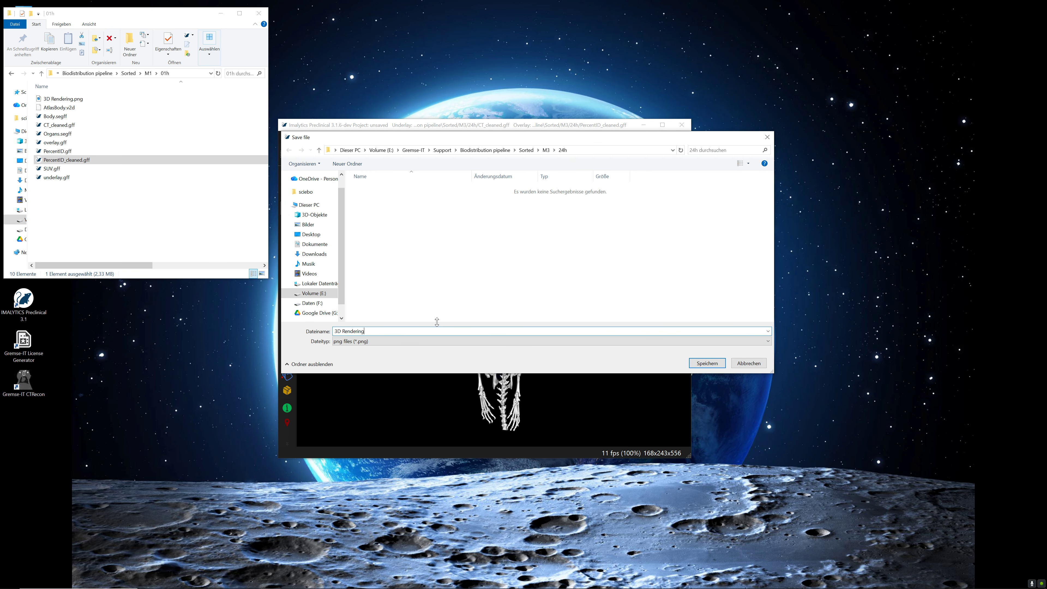
key("Return")
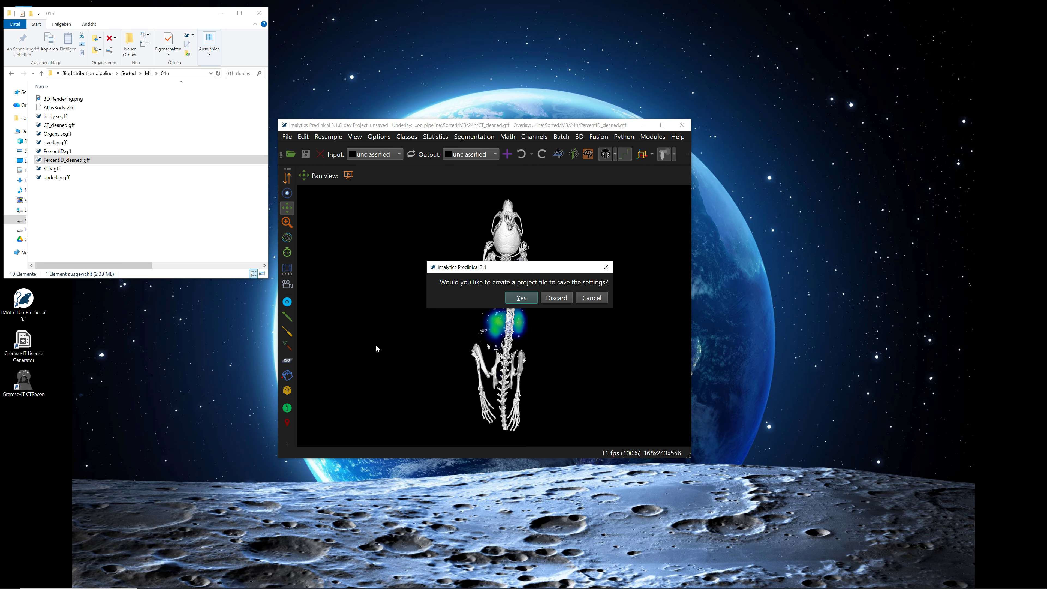
Load the M4 01h scan without creating a project file and erase the stray overlay signal beside the body using Image clean with target 0.
left_click(558, 300)
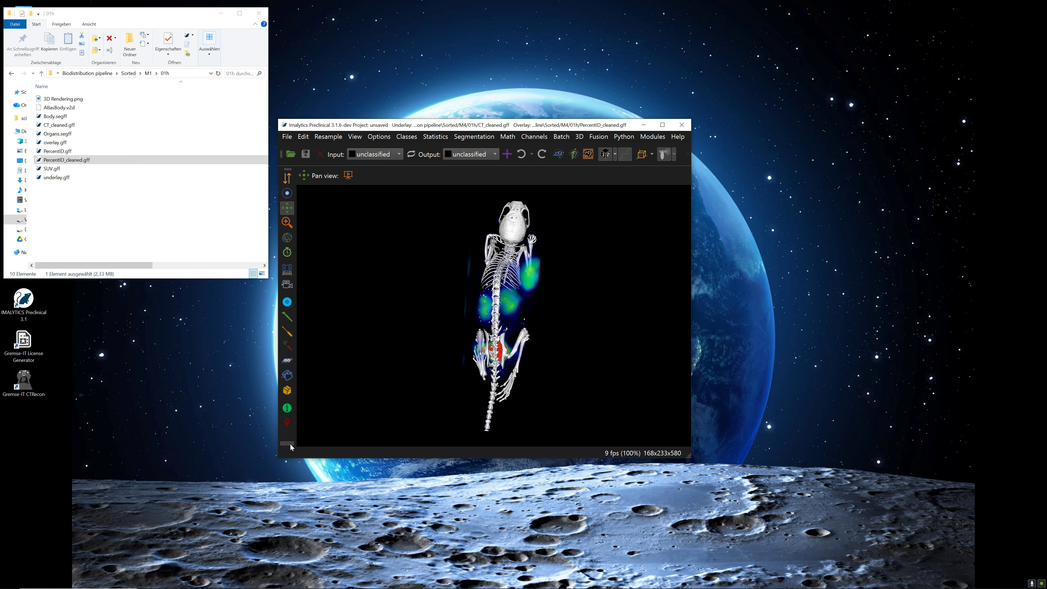
left_click(303, 227)
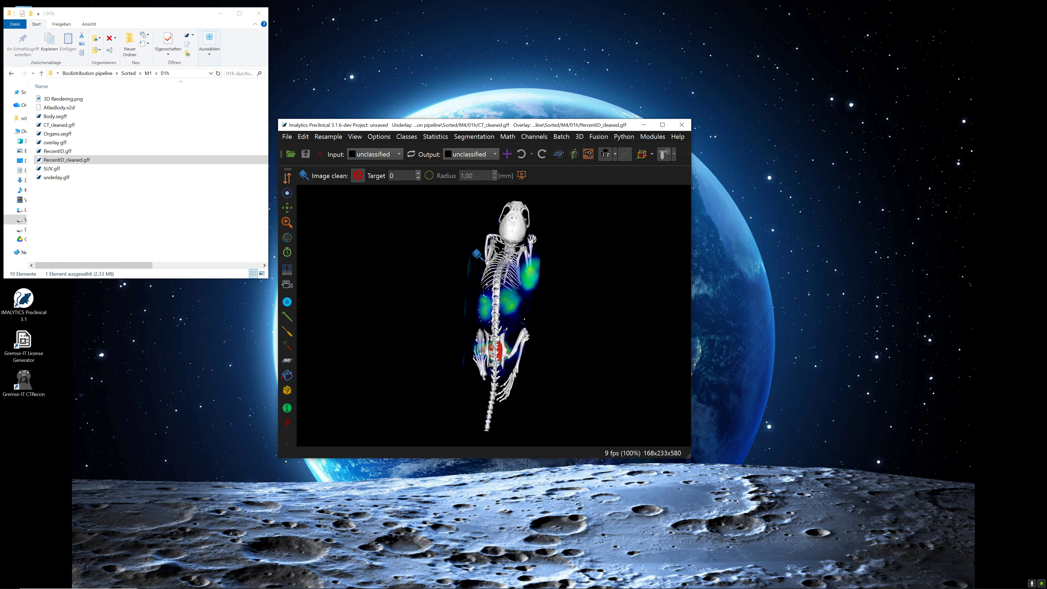
mouse_move(474, 250)
left_mouse_down()
mouse_move(462, 239)
mouse_move(422, 343)
mouse_move(470, 395)
left_mouse_up()
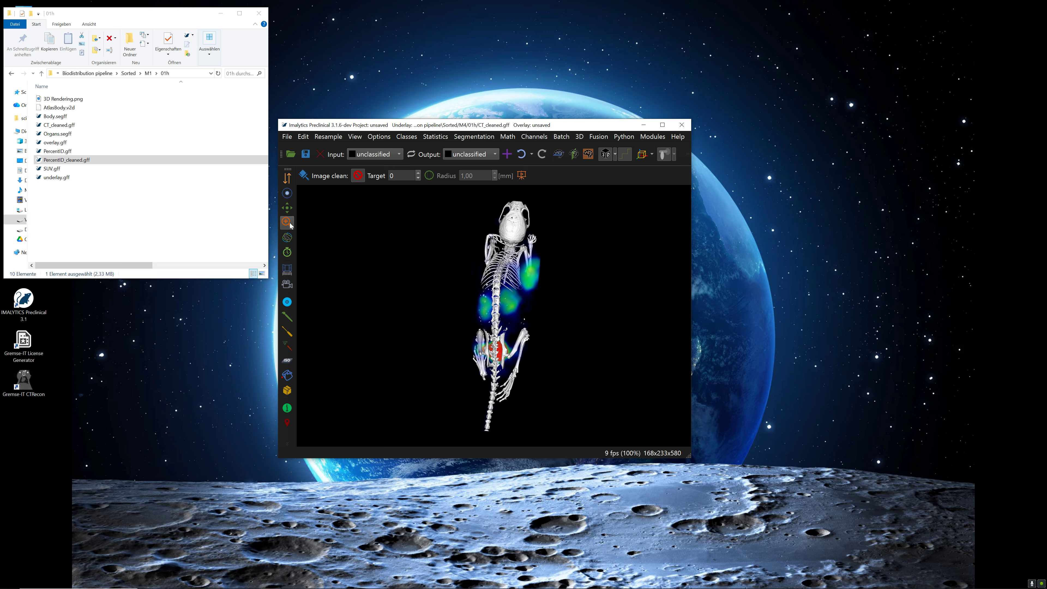
Save a 1446 × 960 screenshot of the cleaned M4 01h scan's 3D view.
left_click(287, 208)
mouse_move(534, 346)
left_mouse_down()
mouse_move(544, 393)
mouse_move(526, 350)
left_mouse_up()
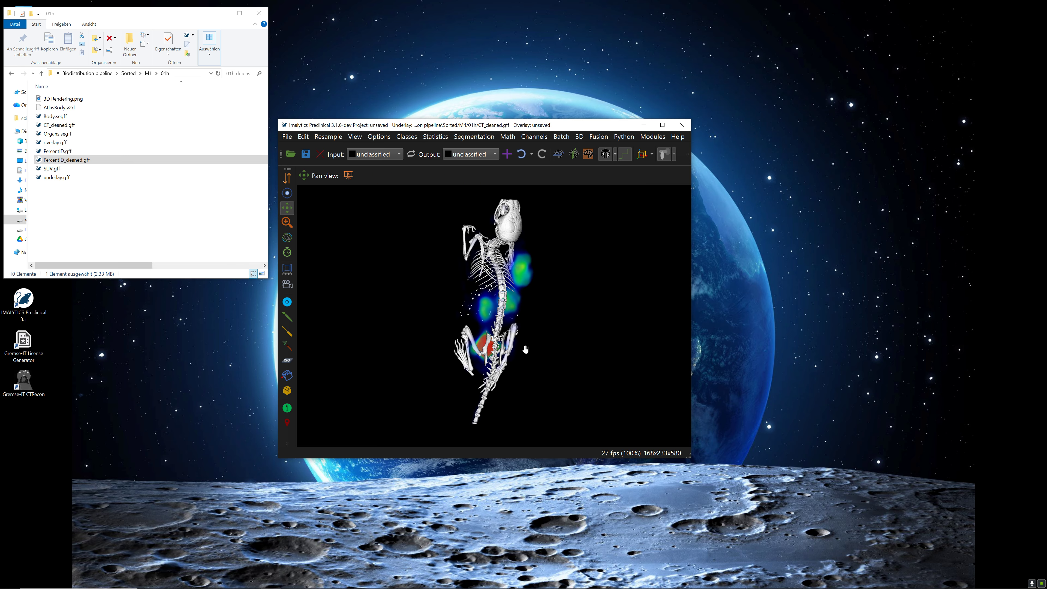
right_click(424, 328)
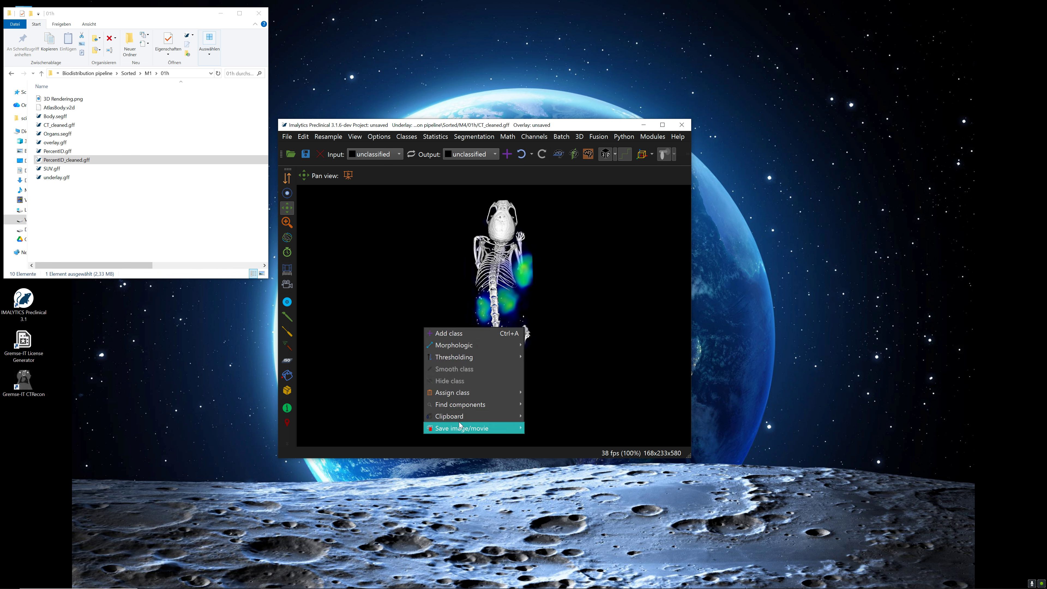
mouse_move(461, 425)
left_click(549, 429)
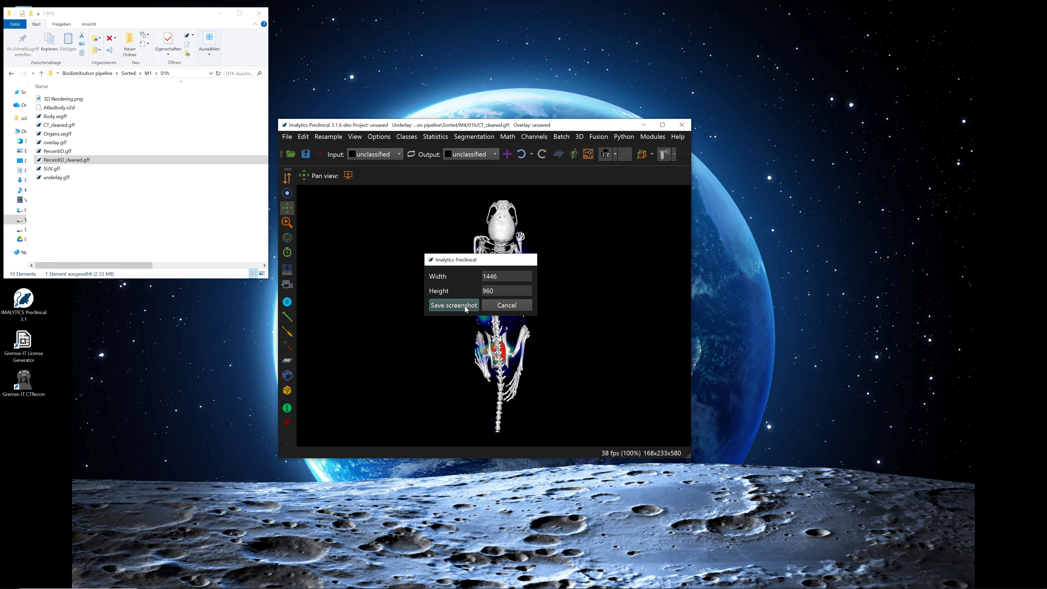
left_click(454, 305)
key("Return")
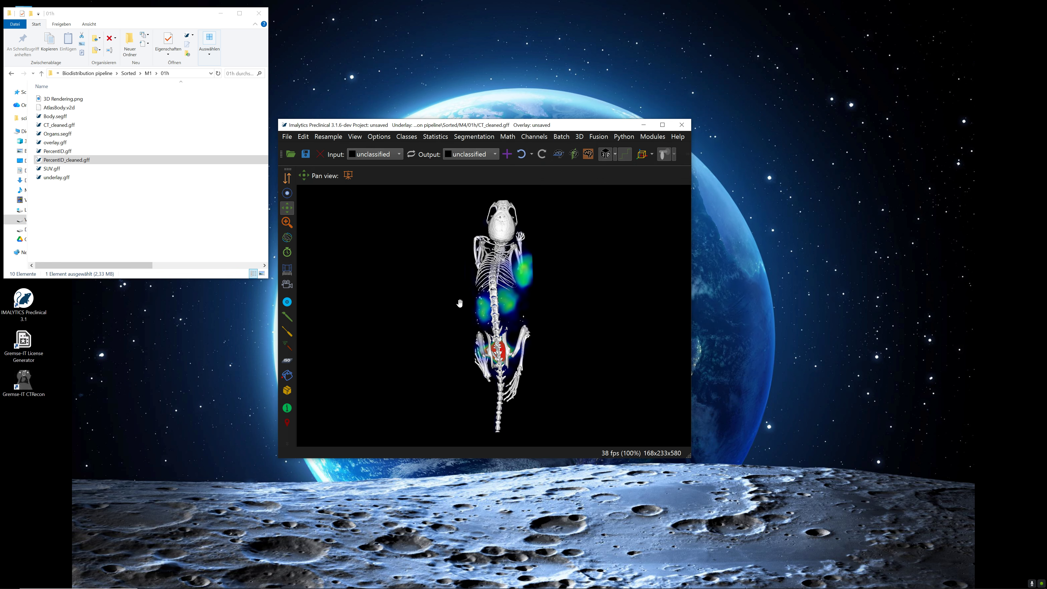
Load the M4 04h scan without creating a project file, center the mouse, and save its 3D view as 3D Rendering.
left_click(552, 298)
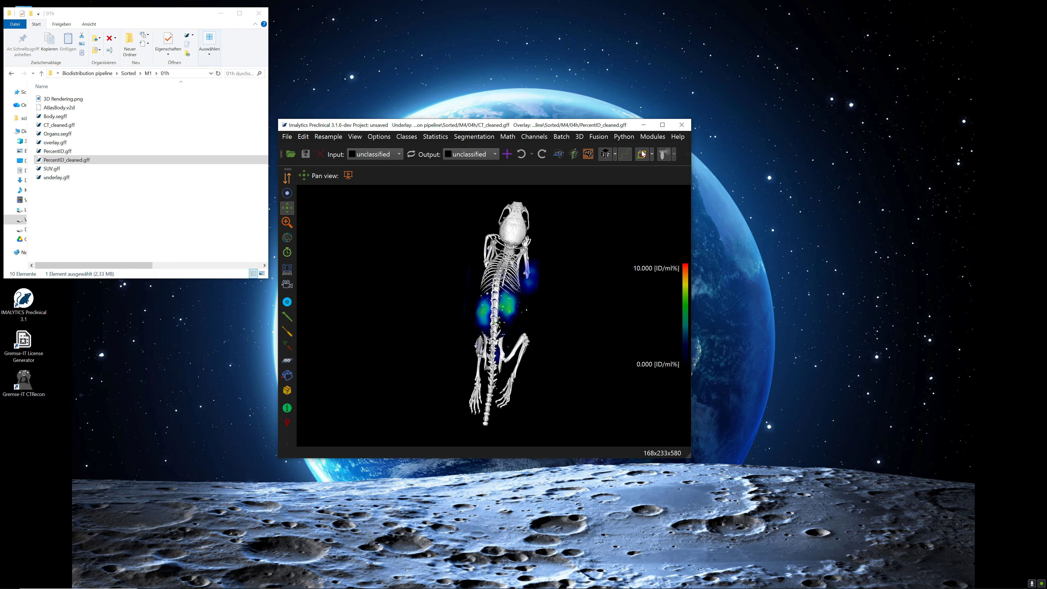
left_click_drag(565, 304, 402, 280)
right_click(402, 280)
mouse_move(474, 380)
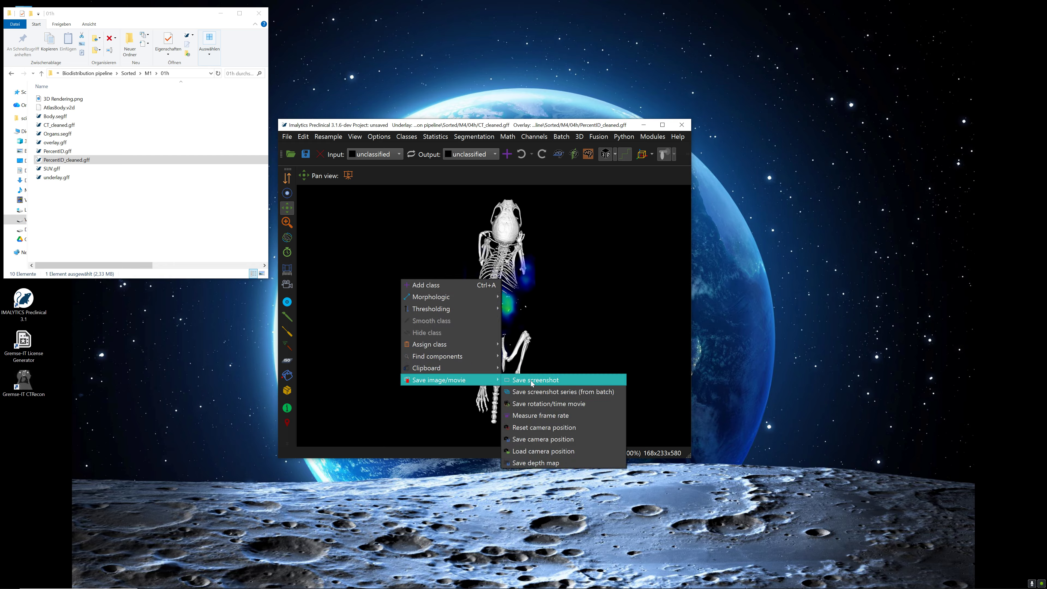
left_click(532, 380)
left_click(463, 306)
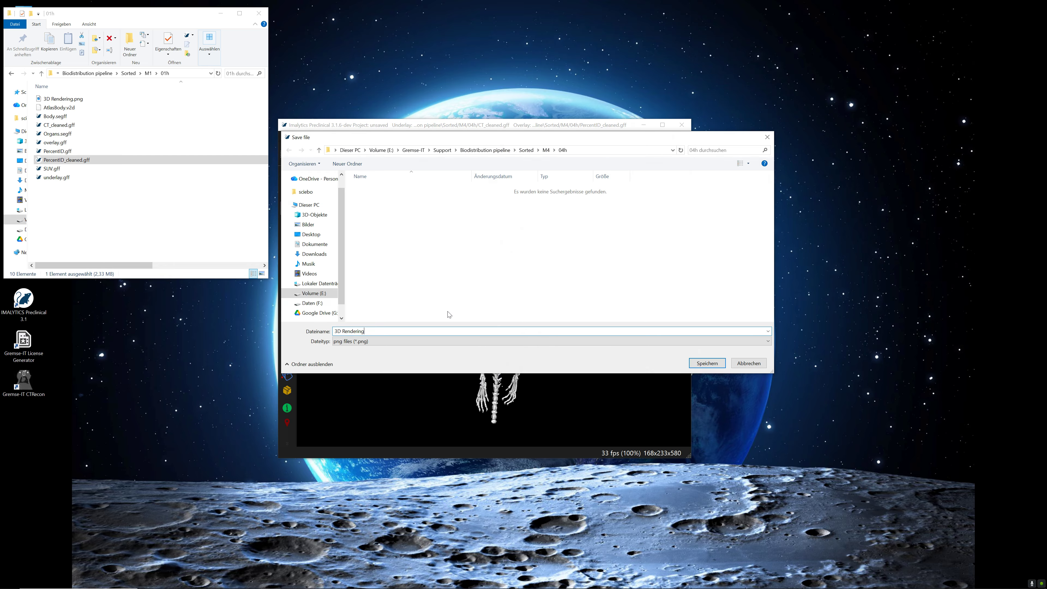
key("Return")
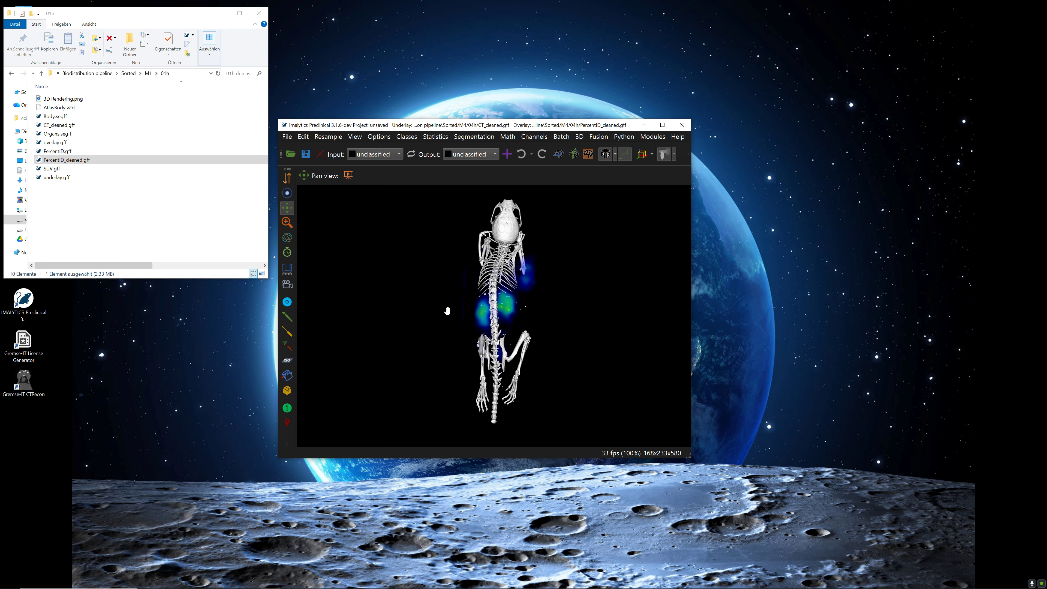
Load the M4 24h scan without creating a project file, center the mouse, and save its 3D view as 3D Rendering.
left_click(556, 300)
left_click_drag(484, 353, 481, 312)
right_click(402, 302)
mouse_move(474, 403)
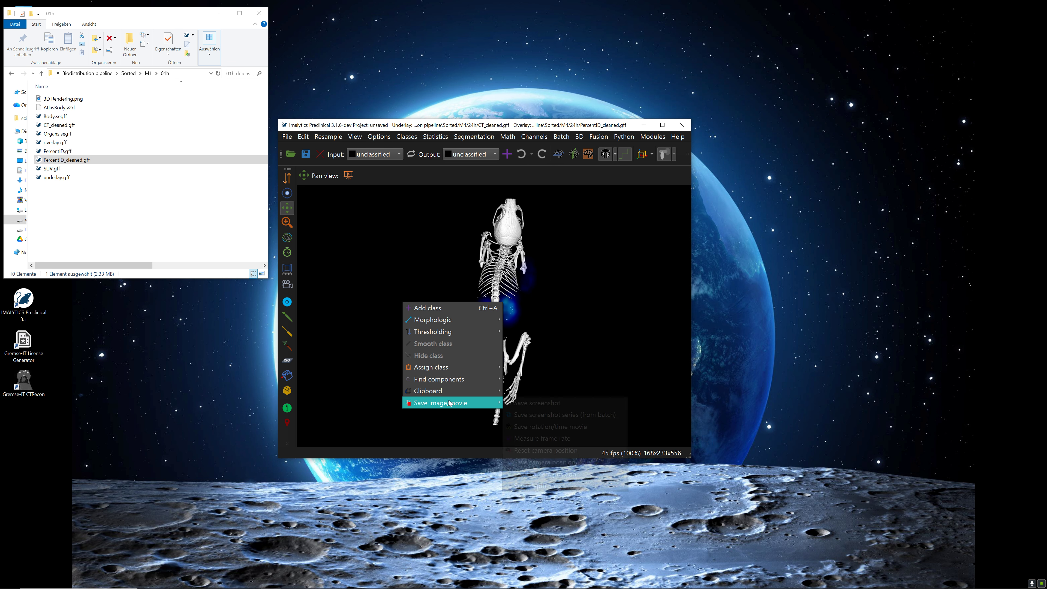
left_click(518, 403)
left_click(467, 307)
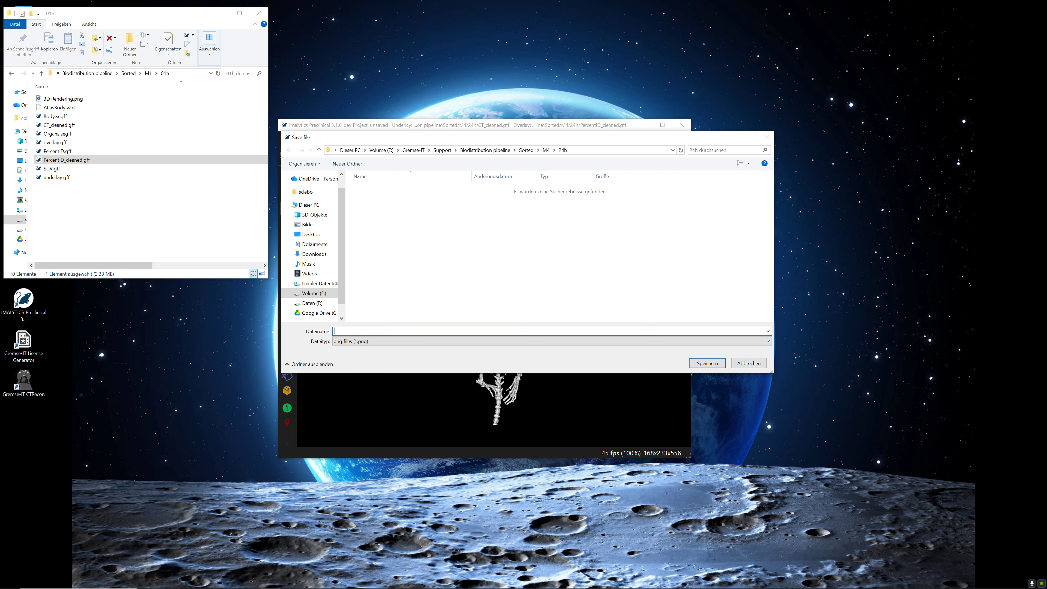
key("Return")
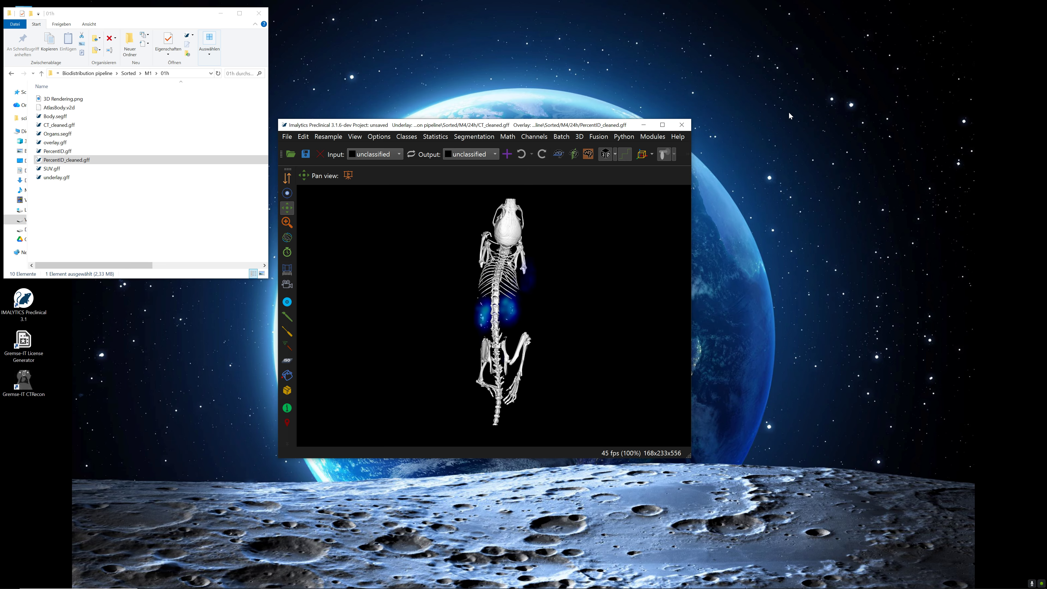
Maximize the program window and review the batch settings without changing them.
left_click(663, 125)
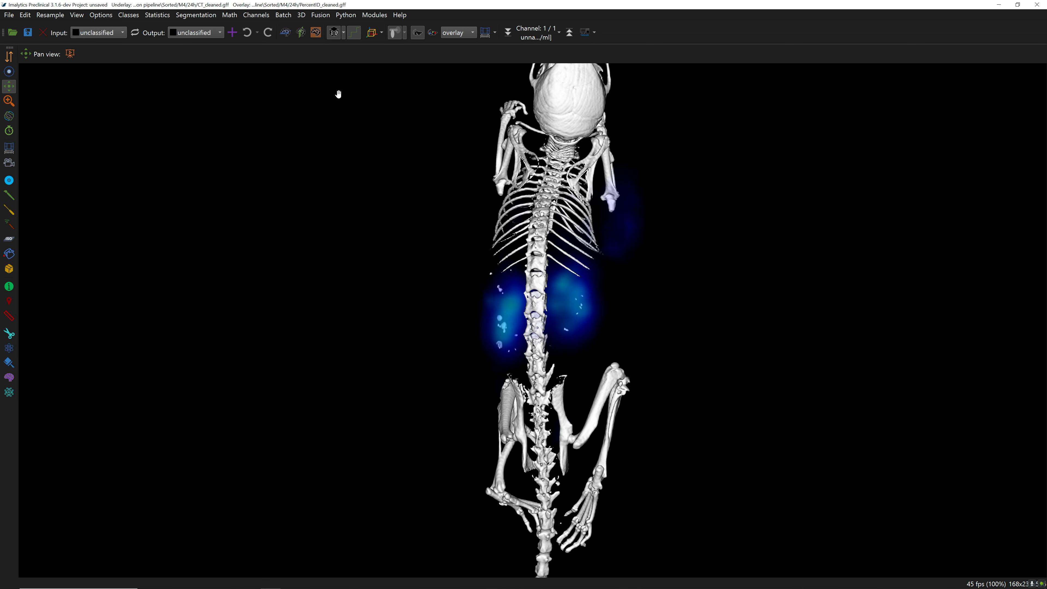
left_click(284, 15)
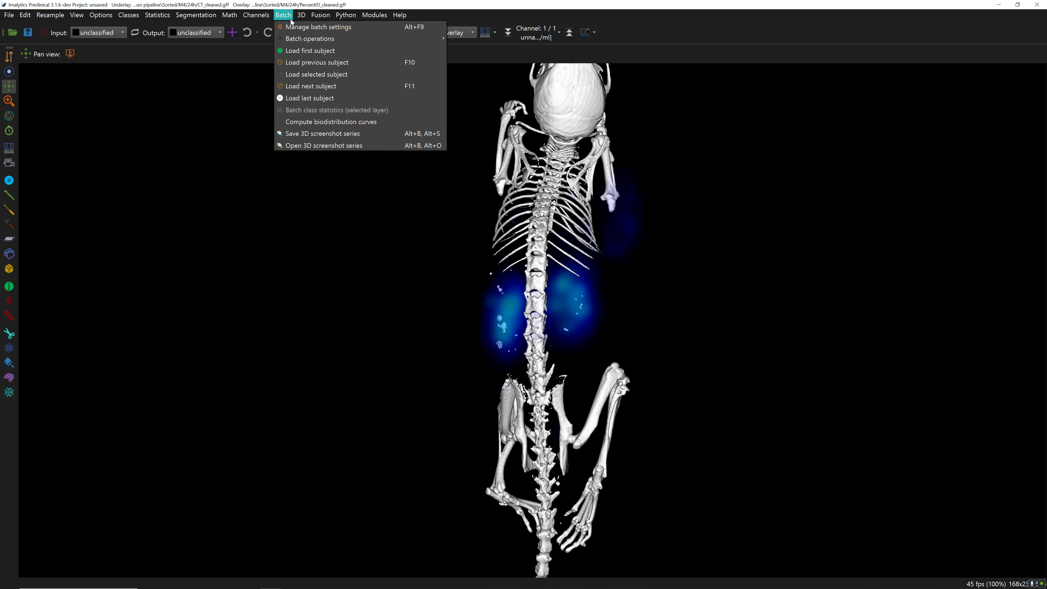
left_click(300, 28)
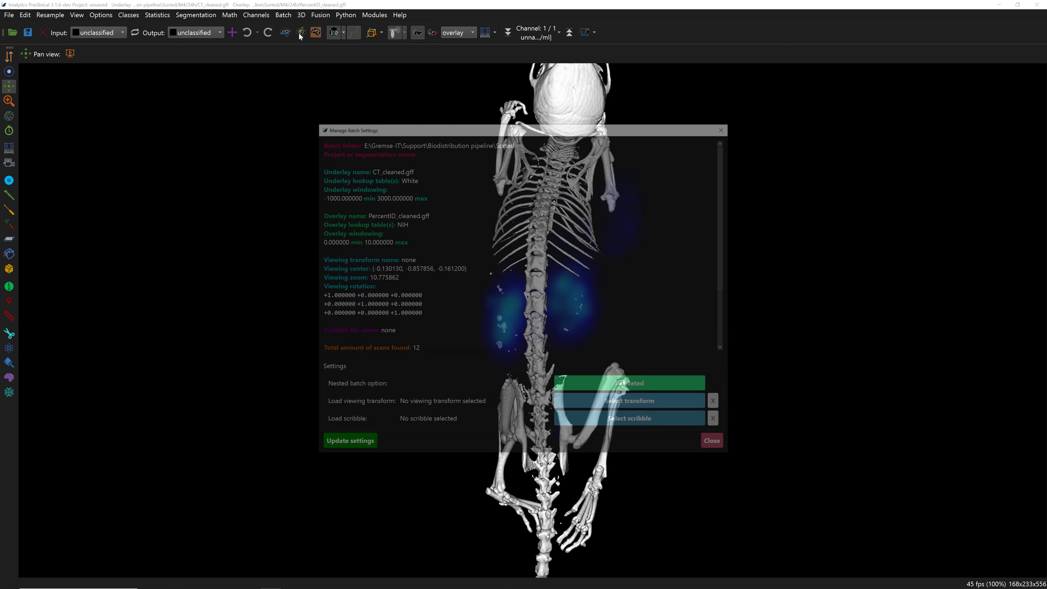
left_click(717, 444)
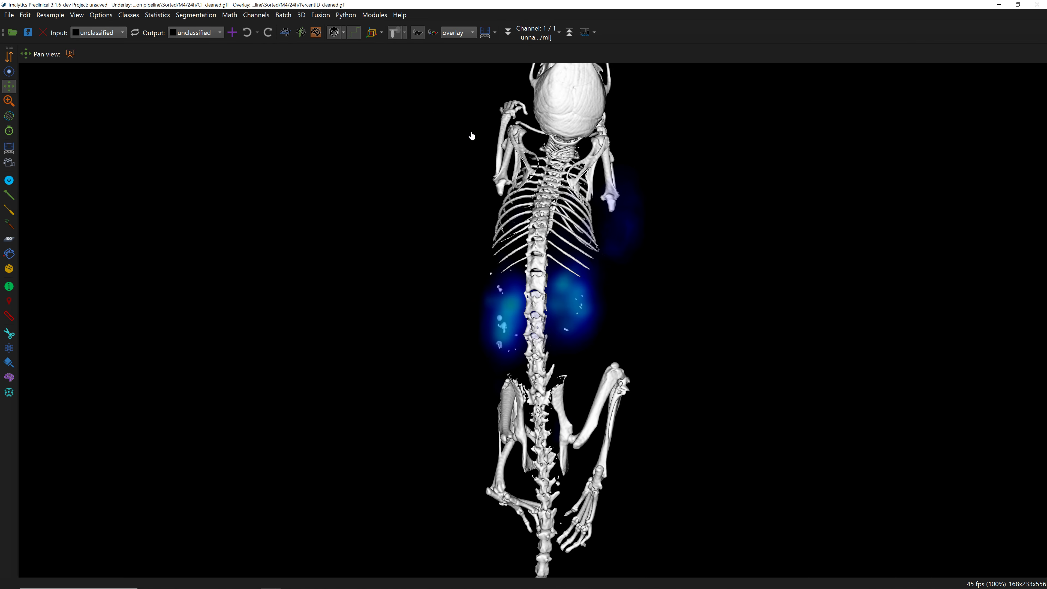
Open the 3D screenshot series from 3D Rendering.png and save it as the image Batch 3D rendering 10%ID in the Sorted folder.
left_click(283, 15)
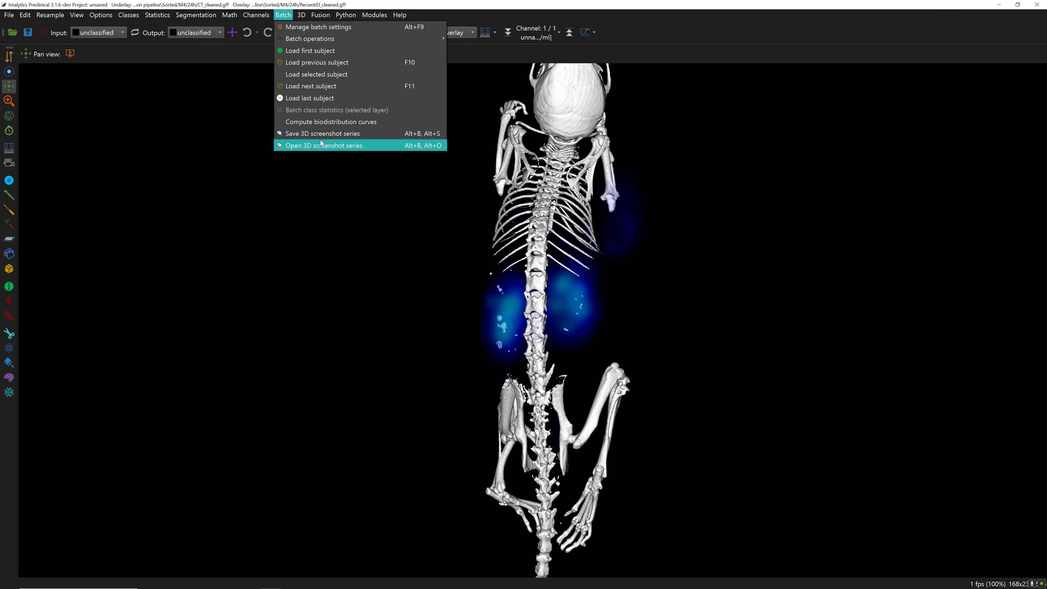
left_click(328, 145)
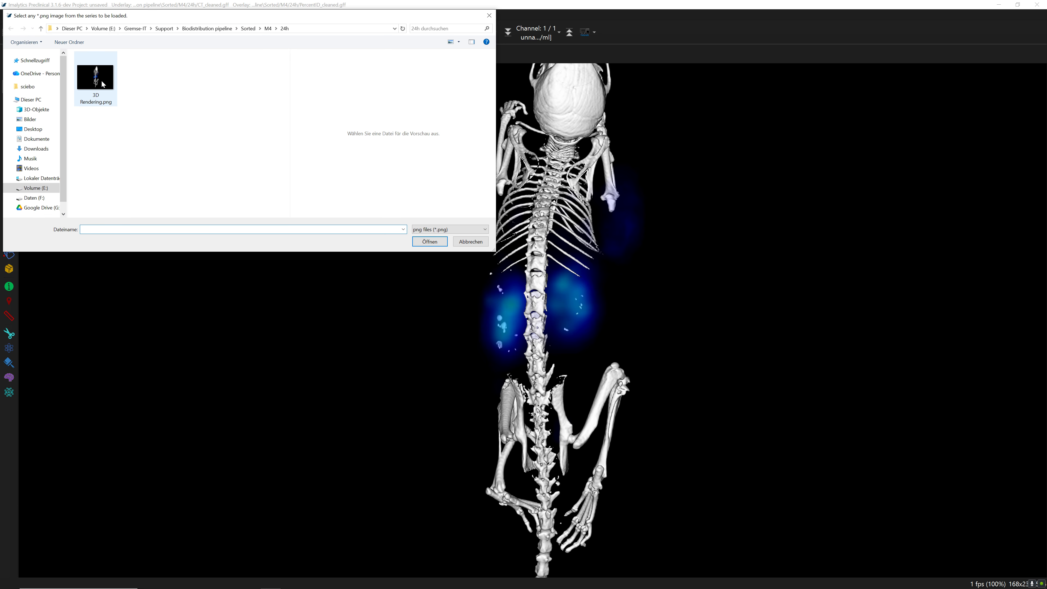
left_click(98, 79)
left_click(429, 241)
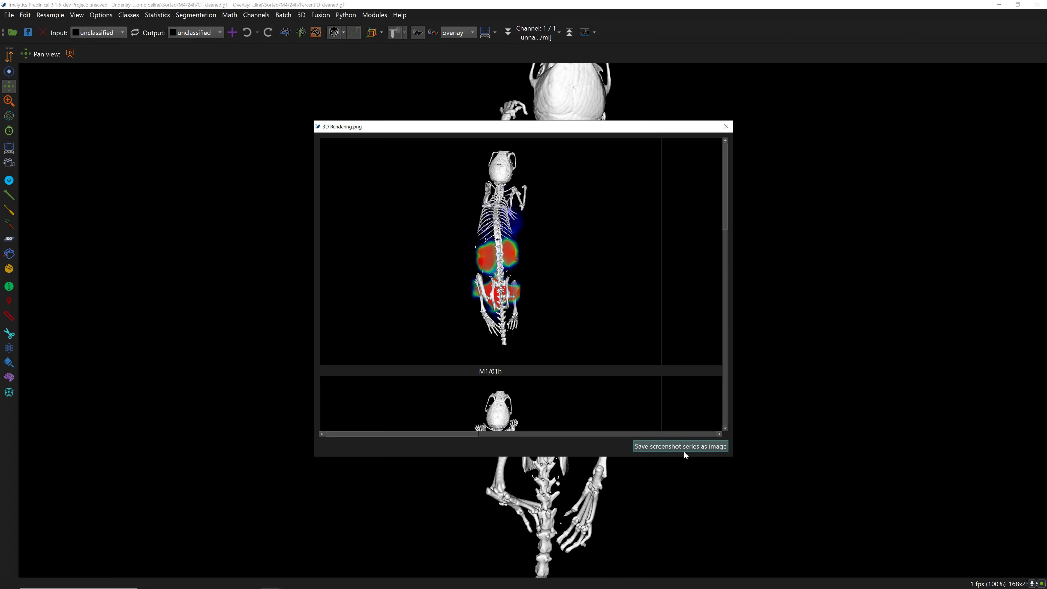
left_click(702, 445)
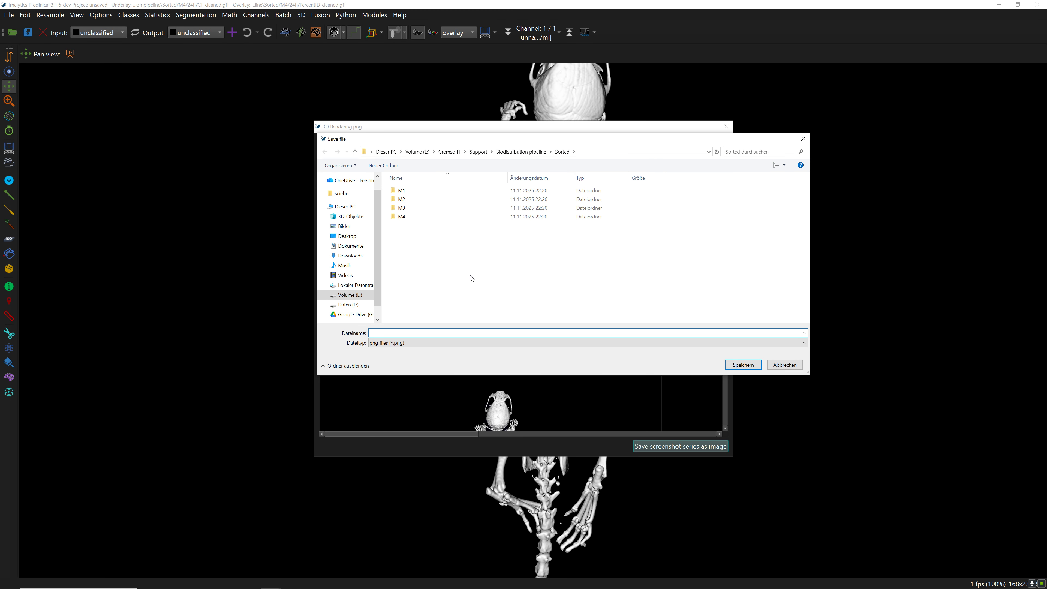
type("Bac")
key("Return")
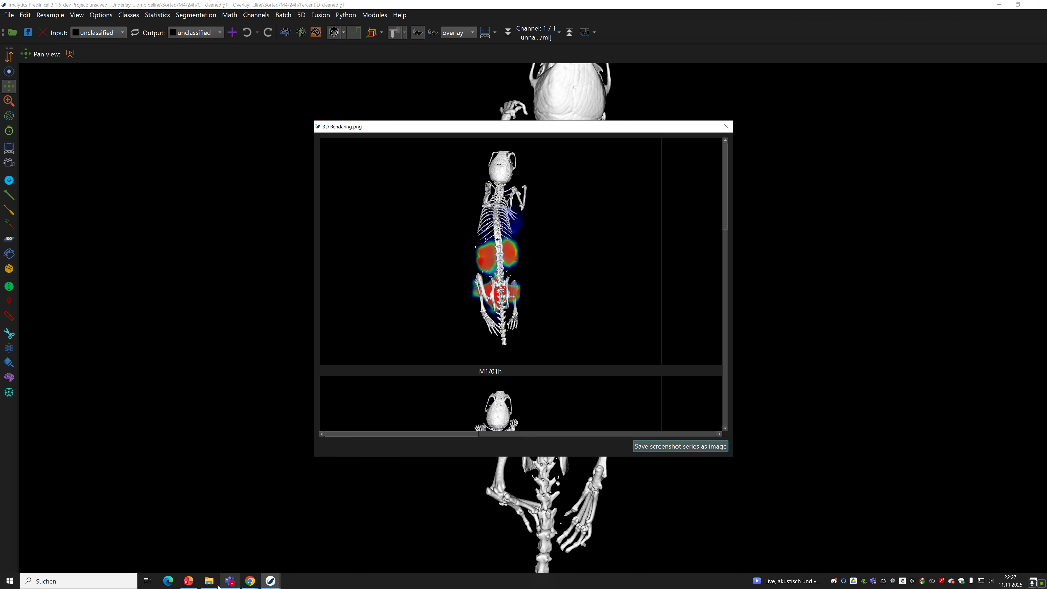
Switch to File Explorer, go back to the Sorted folder, and open Batch 3D rendering 10%ID.png.
left_click(209, 581)
left_click(12, 73)
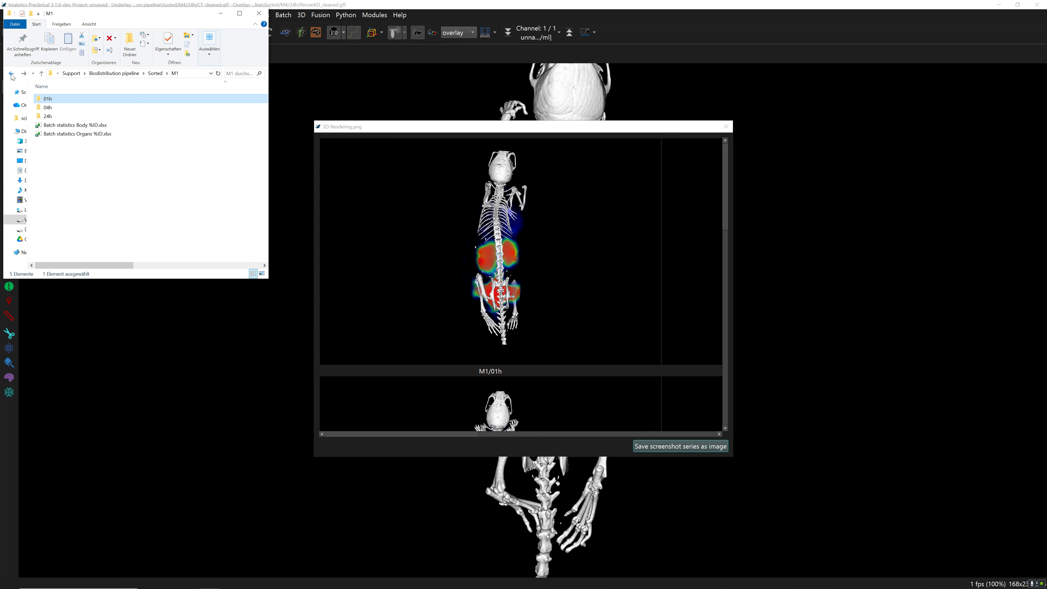
left_click(12, 73)
left_click(89, 137)
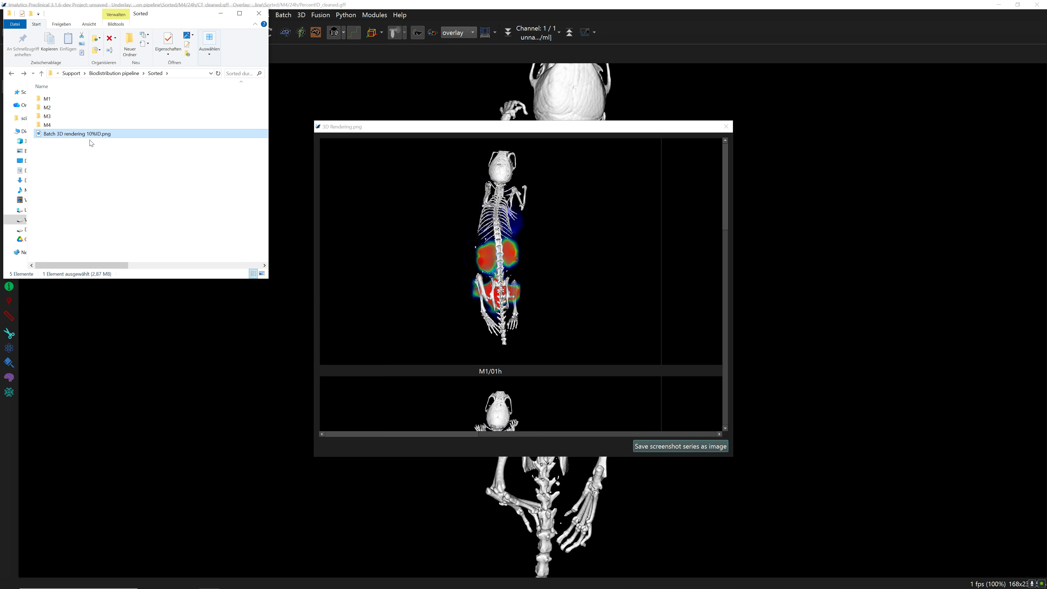
left_click(90, 139)
left_click(97, 177)
left_click(99, 136)
double_click(99, 136)
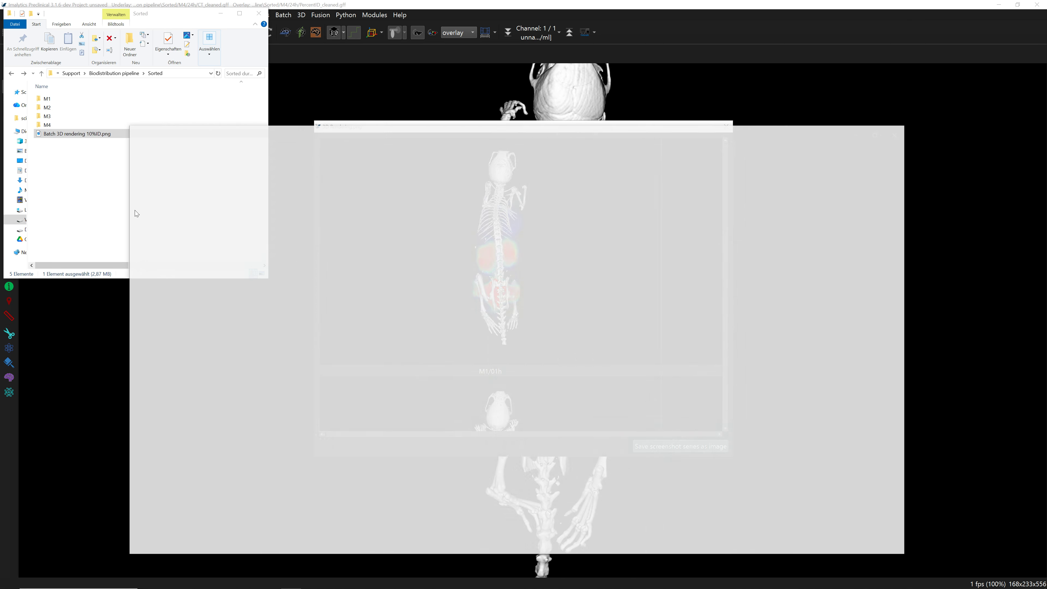
Maximize the image viewer, inspect the renderings of all mice and time points up close and as a whole, and close the viewer.
left_click(877, 135)
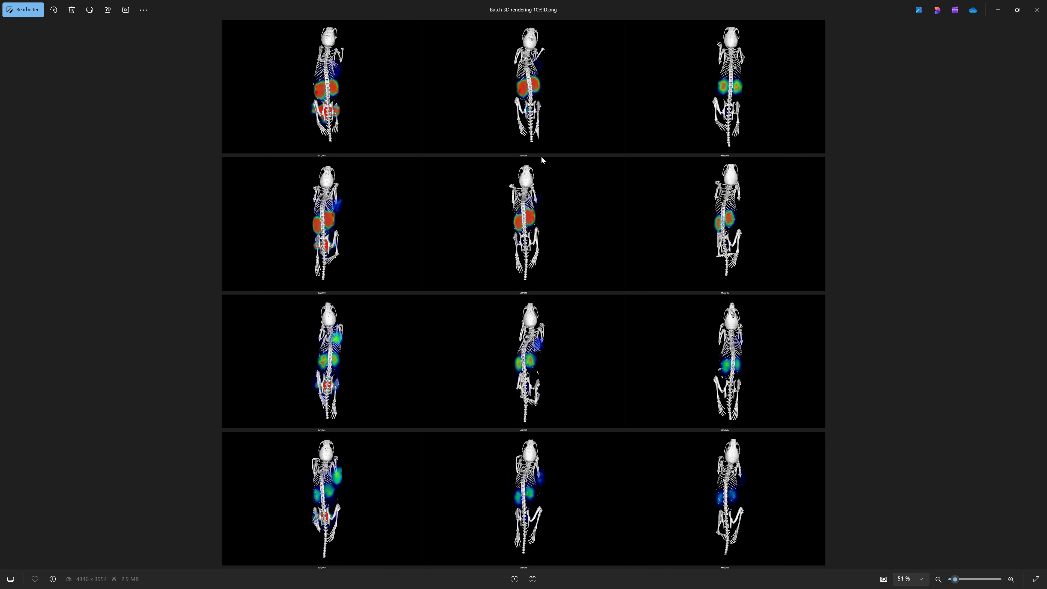
scroll(332, 96, "up", 5)
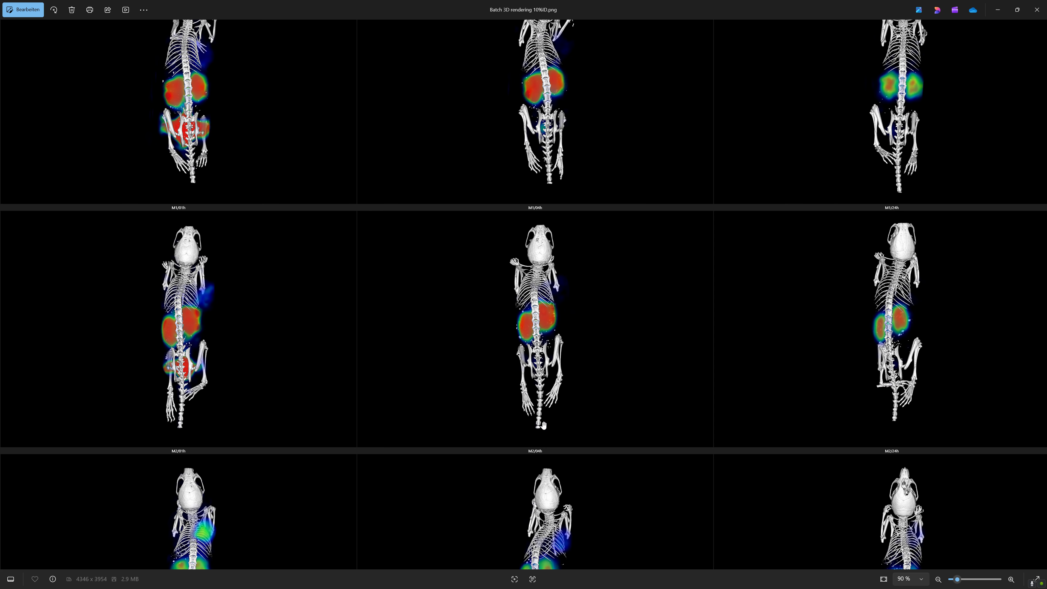
scroll(542, 425, "down", 5)
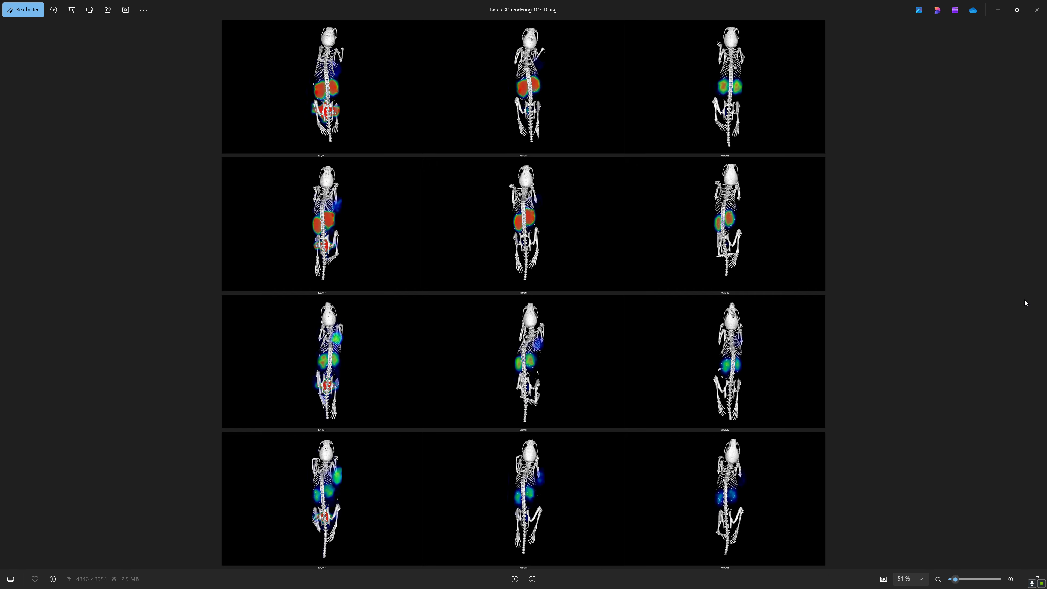
left_click(1038, 10)
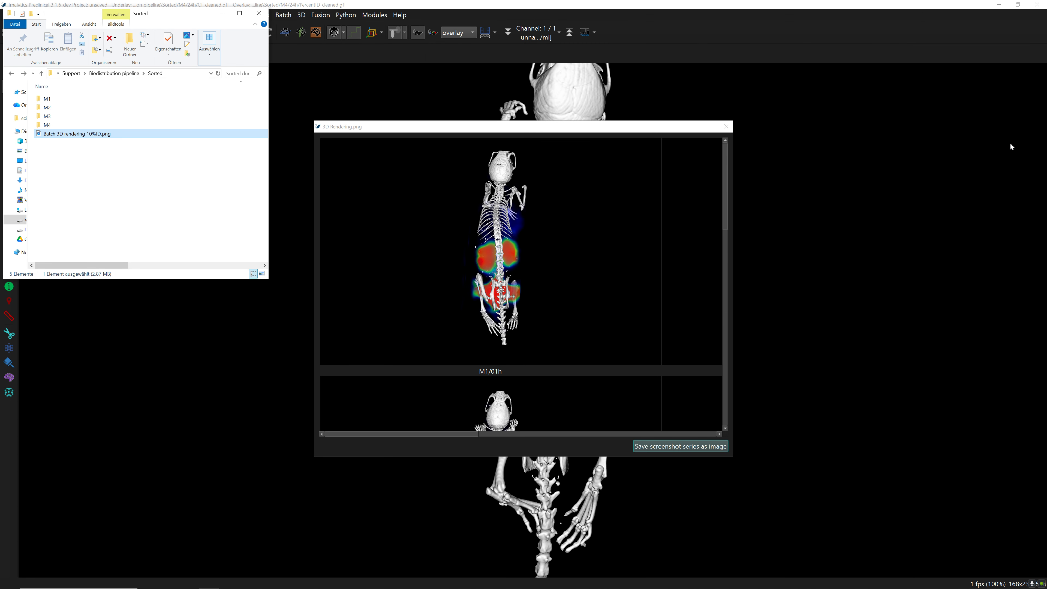